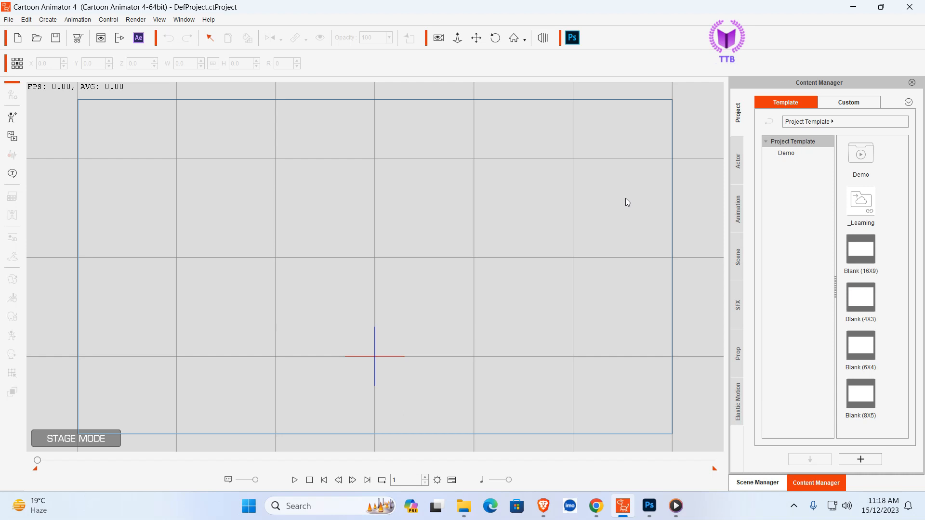
Step: Preview Main.png from the Head Girl Character folder in the image viewer, and open it in Photoshop
click(458, 516)
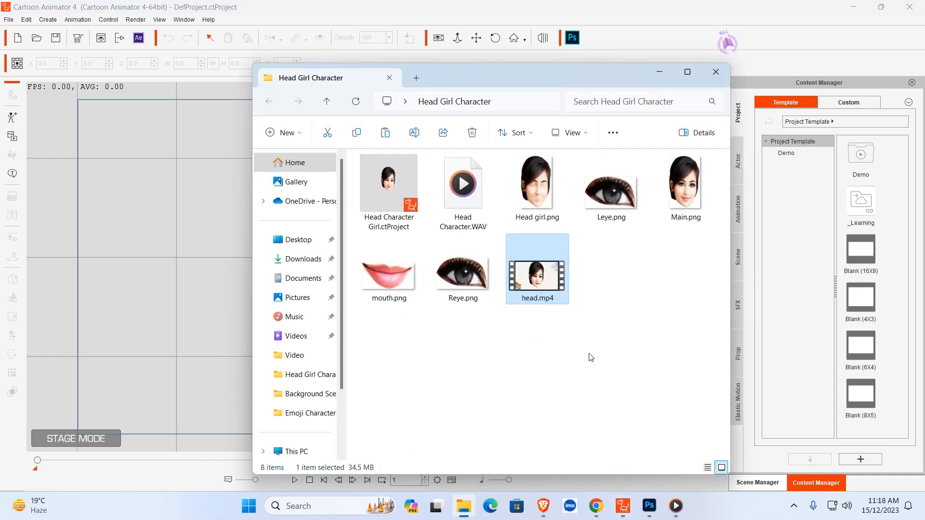
double_click(685, 190)
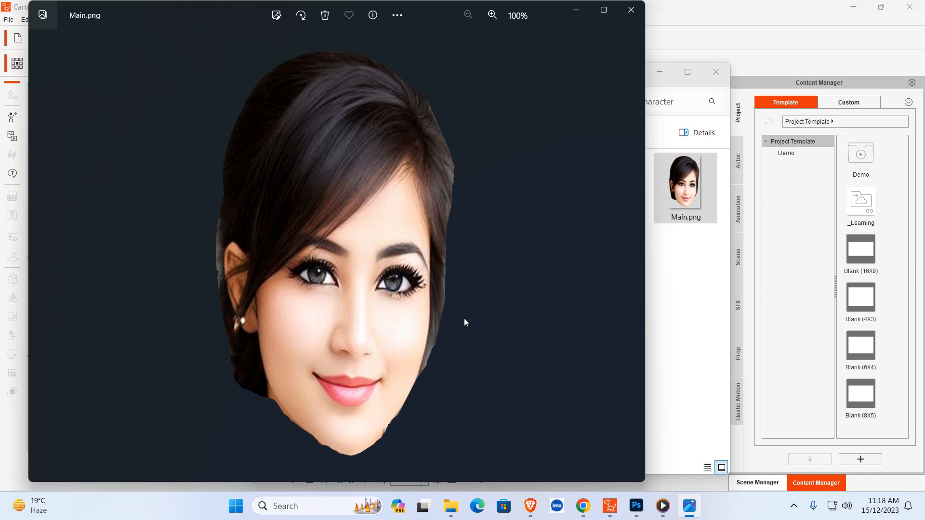
click(631, 10)
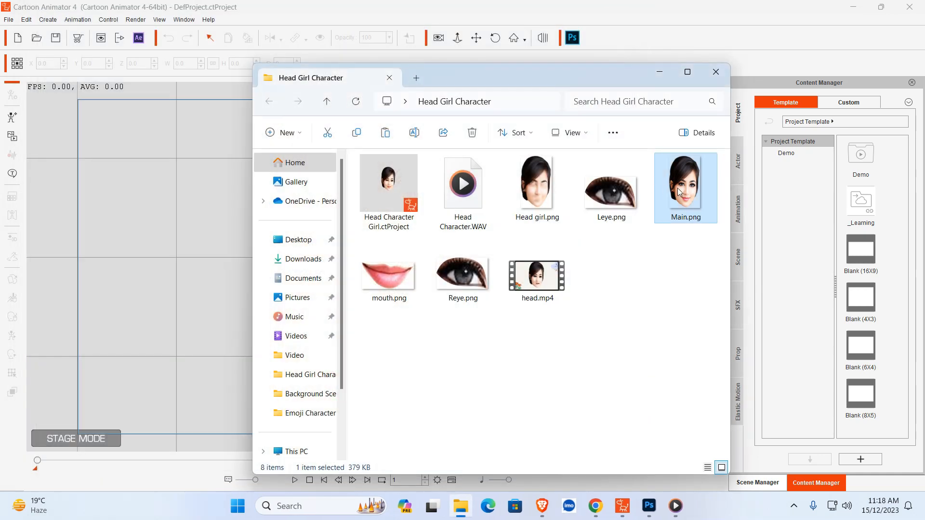
right_click(677, 188)
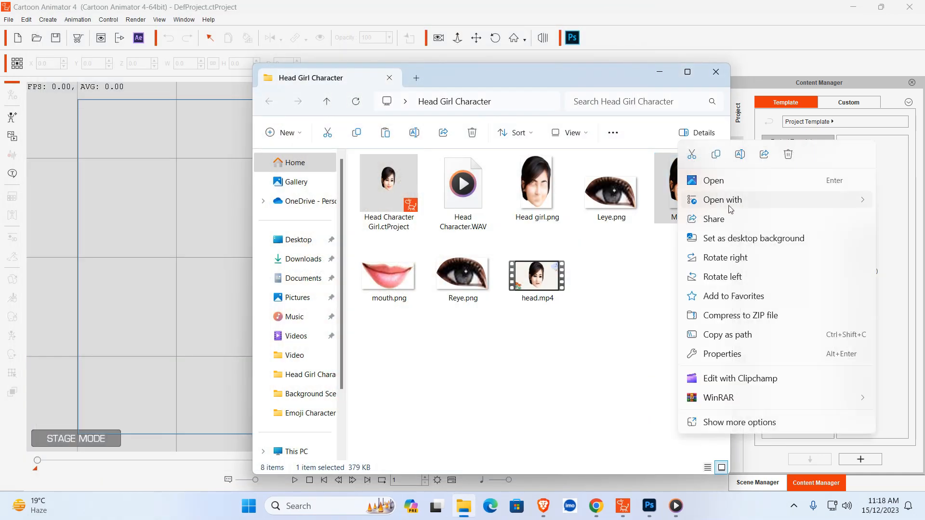
click(621, 223)
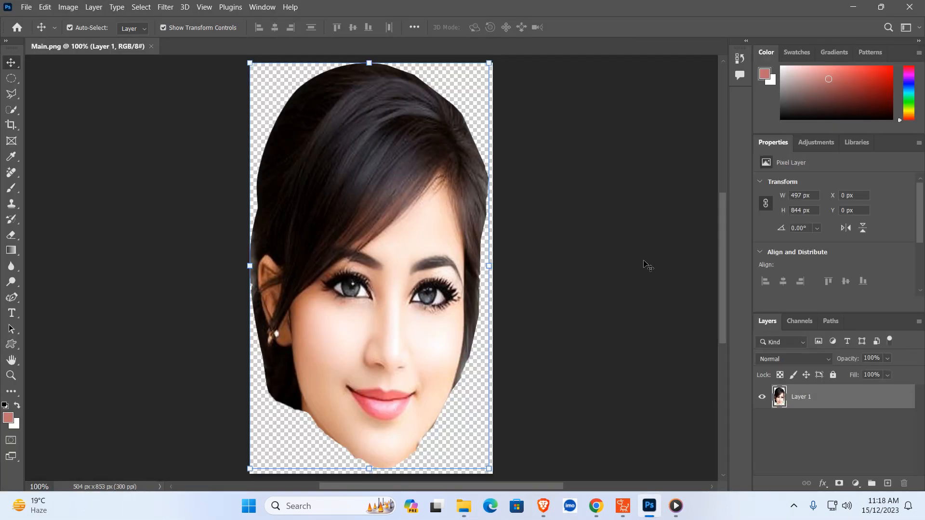
click(645, 264)
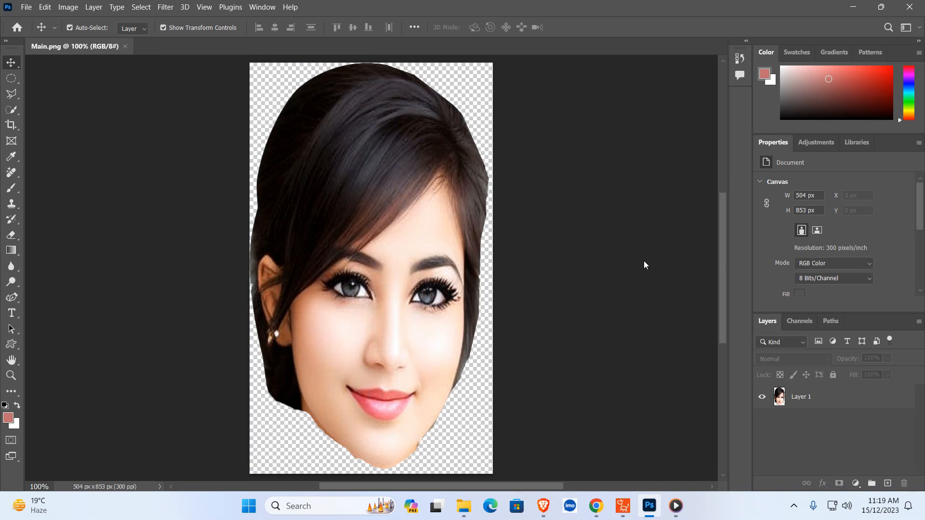
Step: Draw a closed Pen tool path around the lips, curved from one mouth corner to the other and back
click(12, 298)
right_click(13, 299)
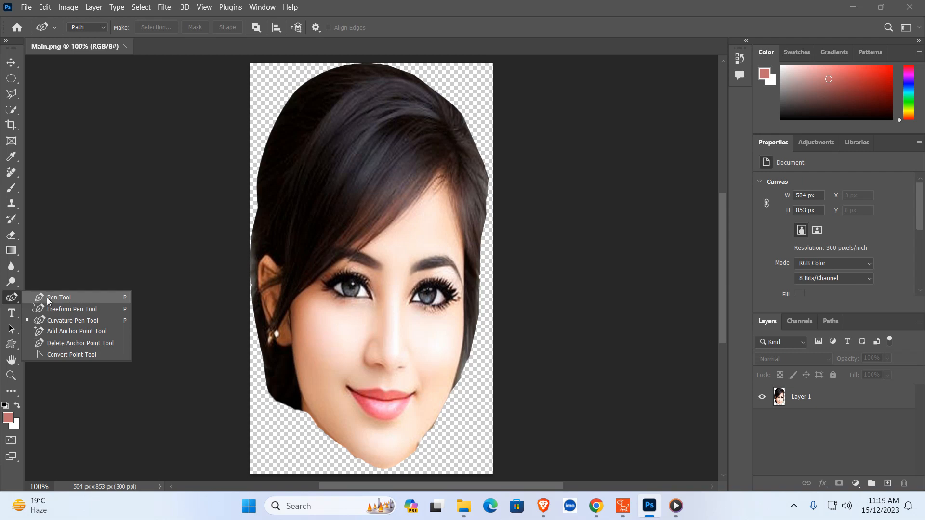
click(48, 297)
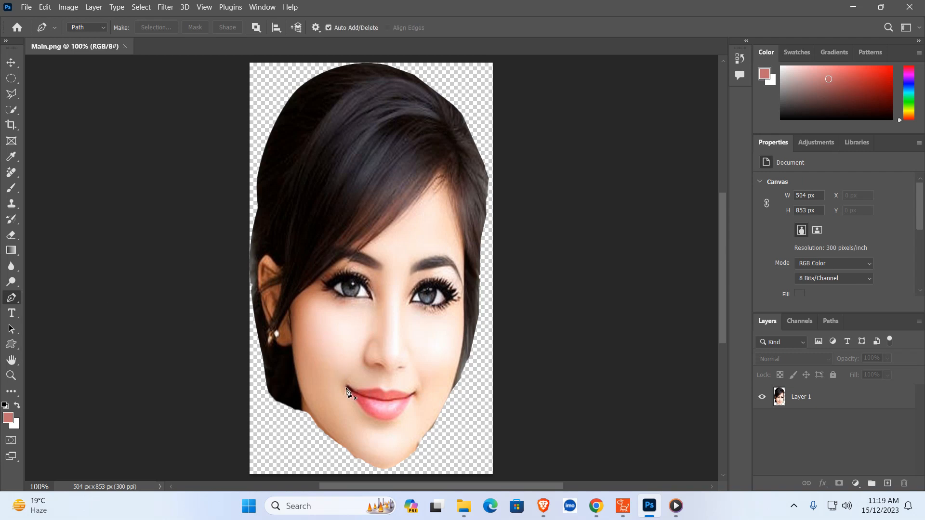
click(346, 388)
drag(416, 393, 431, 414)
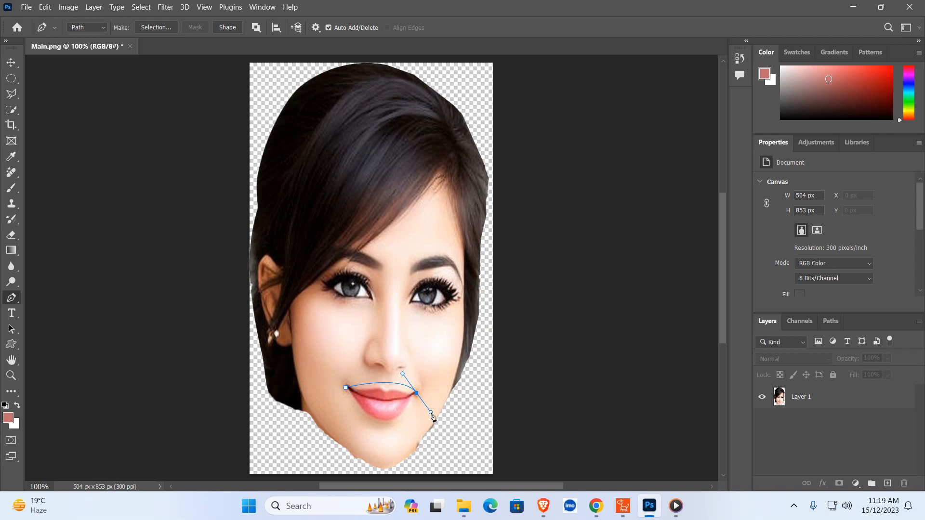
alt+click(417, 394)
drag(346, 388, 318, 333)
click(391, 383)
key(ctrl+z)
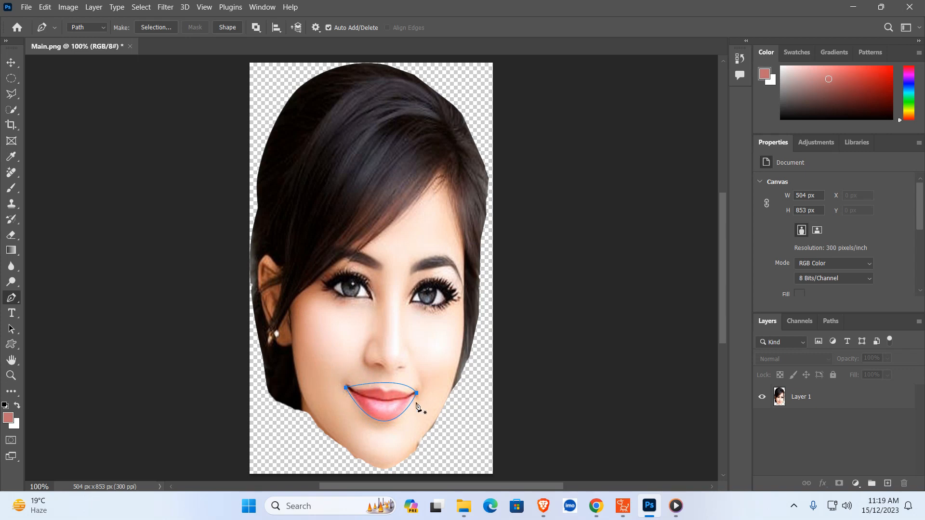
Step: Refine the path to follow the upper and lower lip edges with the Curvature Pen Tool, and convert it into a selection
right_click(13, 304)
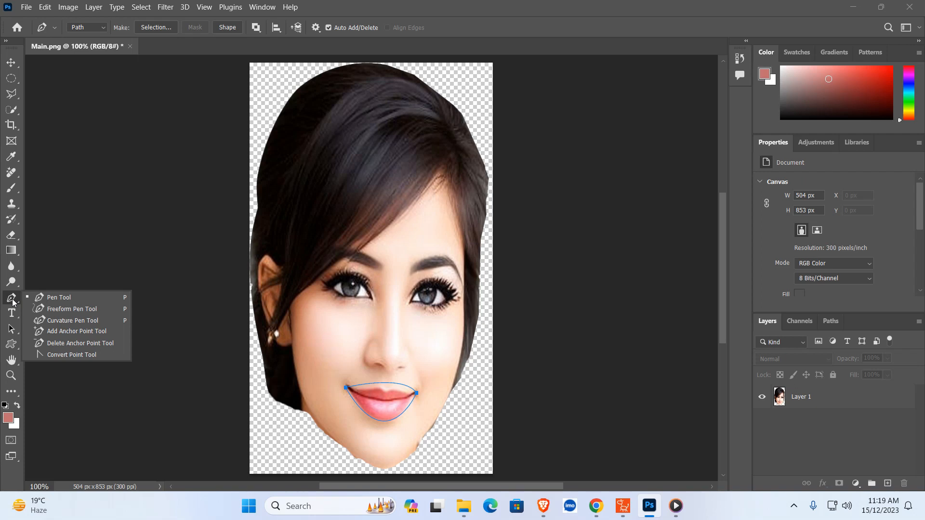
click(68, 321)
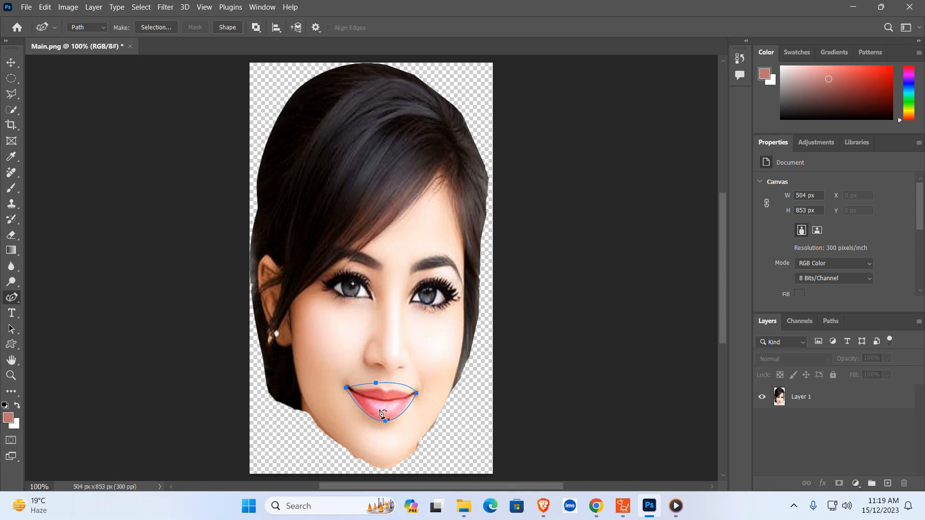
click(401, 414)
key(ctrl+z)
drag(376, 383, 385, 391)
click(402, 388)
drag(370, 391, 367, 385)
click(384, 390)
drag(389, 390, 392, 389)
drag(385, 422, 410, 405)
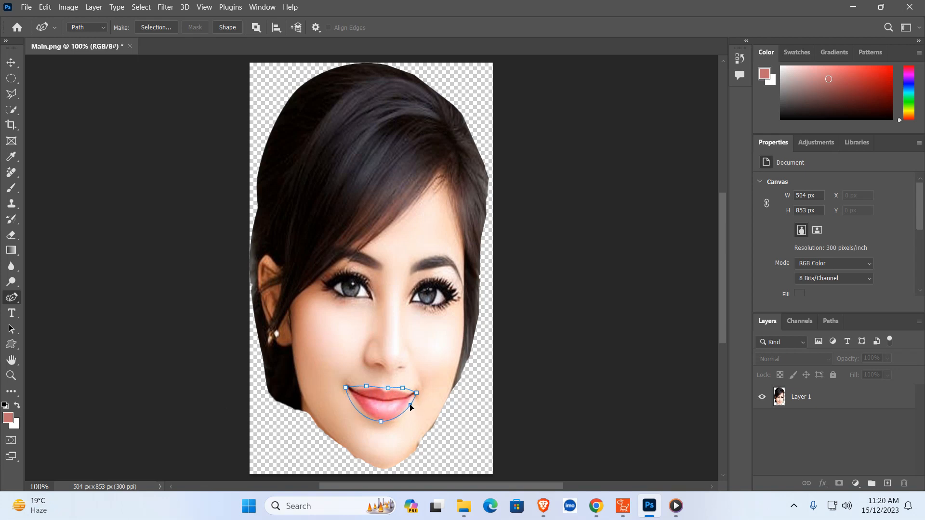
click(358, 404)
click(381, 421)
drag(346, 388, 345, 389)
key(ctrl+Return)
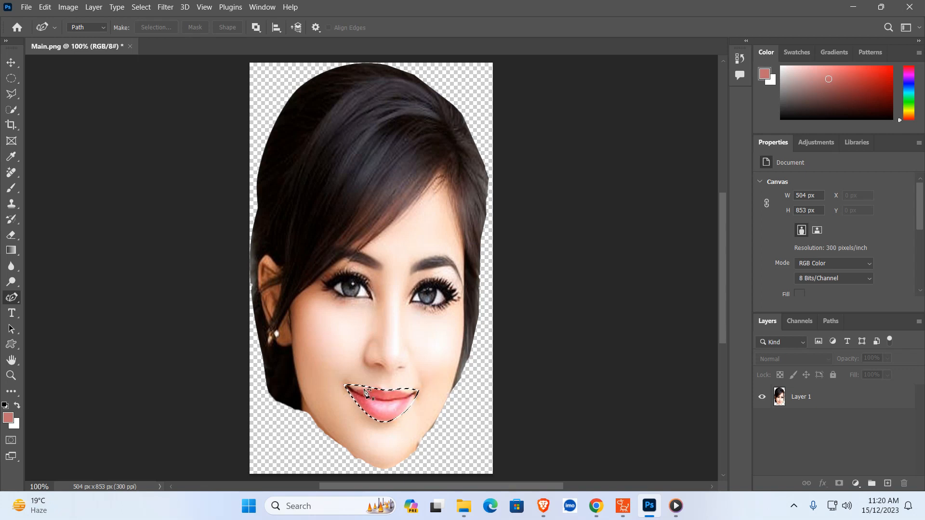
Step: Copy the selected lips into a new 155 x 80 px document and hide its white Background layer
click(11, 62)
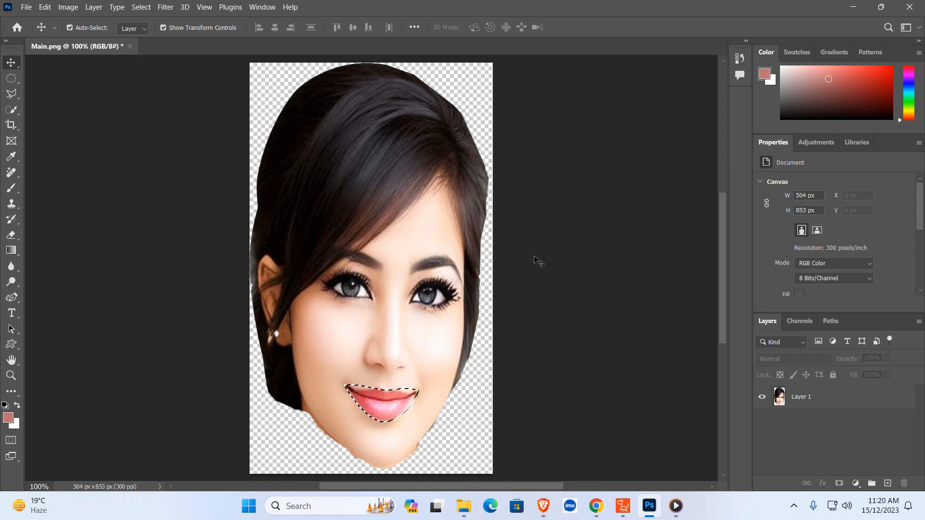
key(ctrl)
key(ctrl+n)
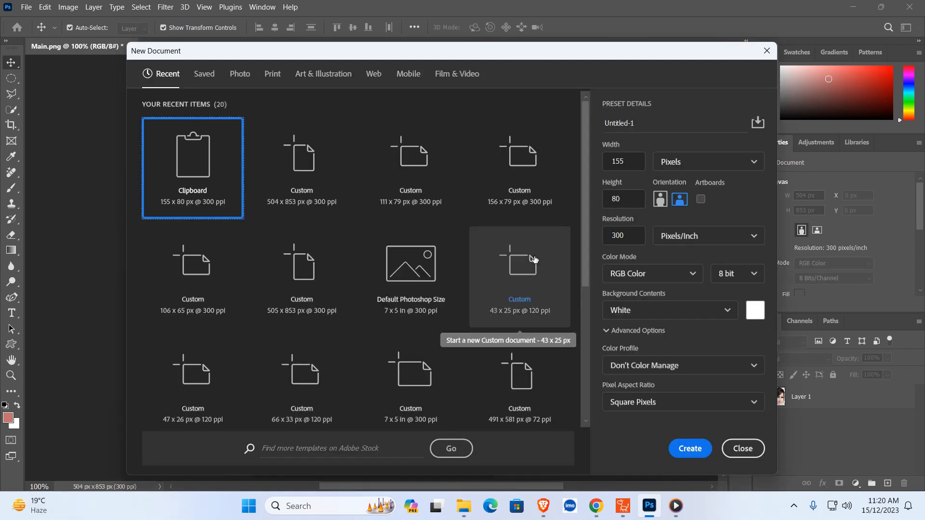
key(Return)
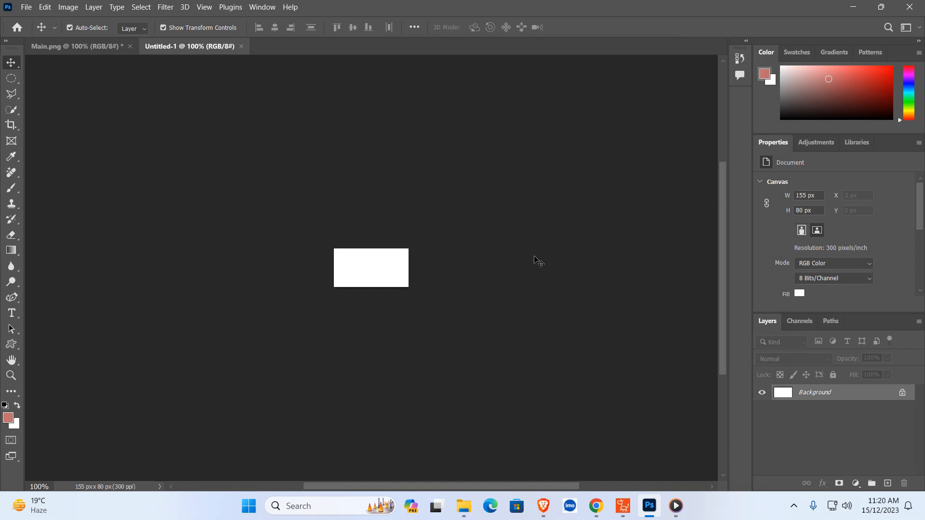
key(ctrl+v)
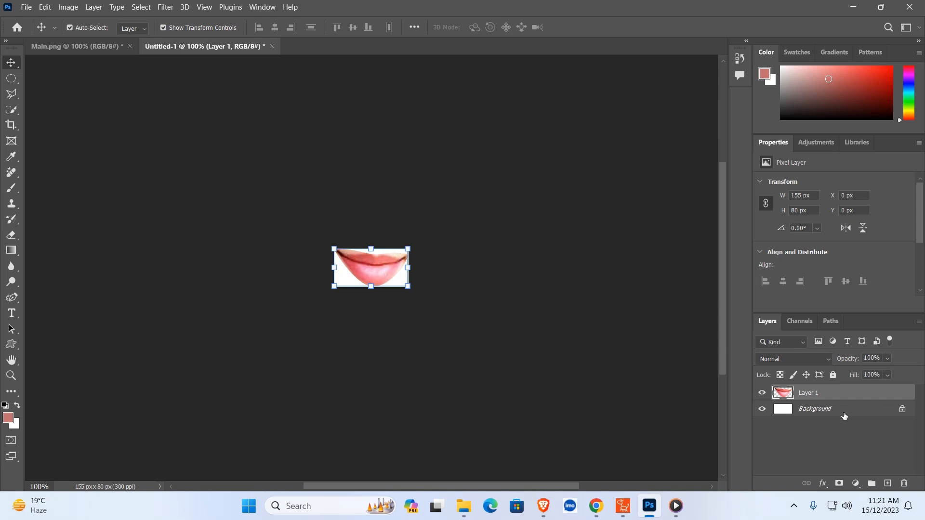
click(761, 409)
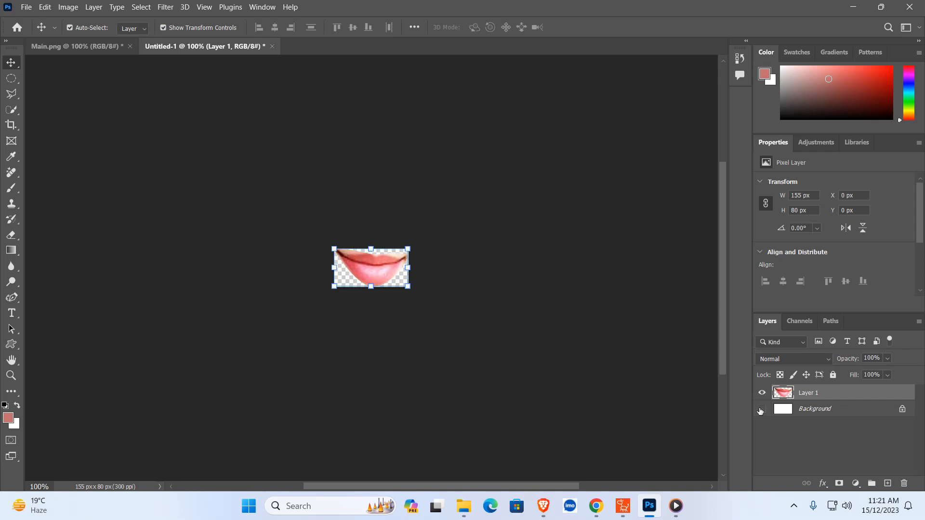
click(389, 168)
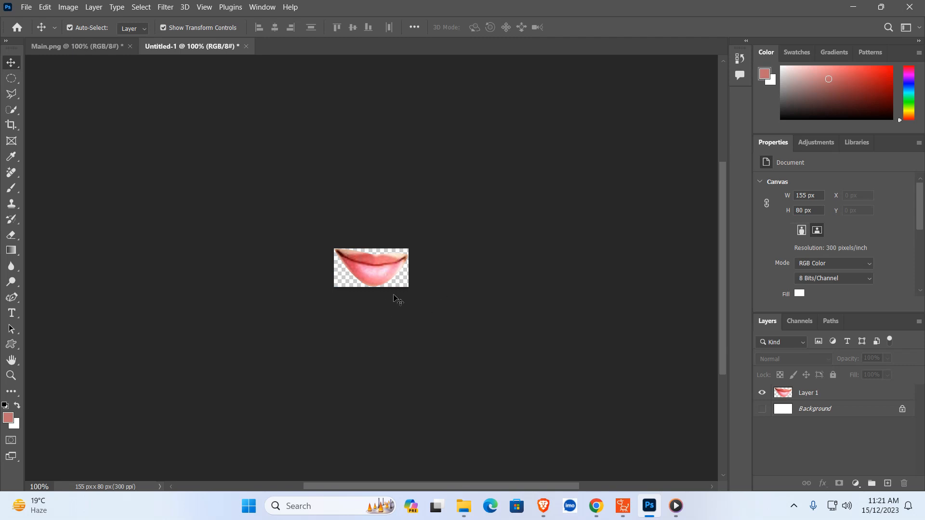
Step: Locate the Quick Export as PNG option for the lips document, and close the document without saving
click(25, 8)
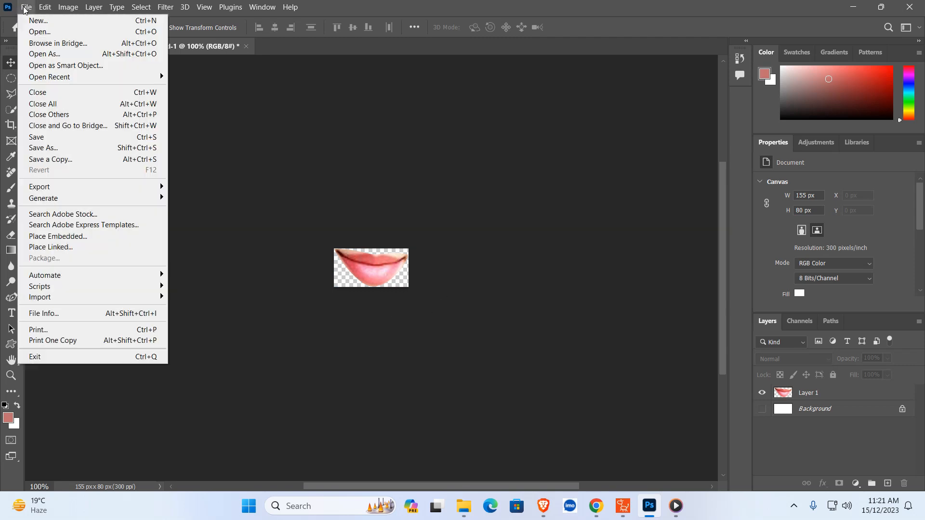
mouse_move(85, 191)
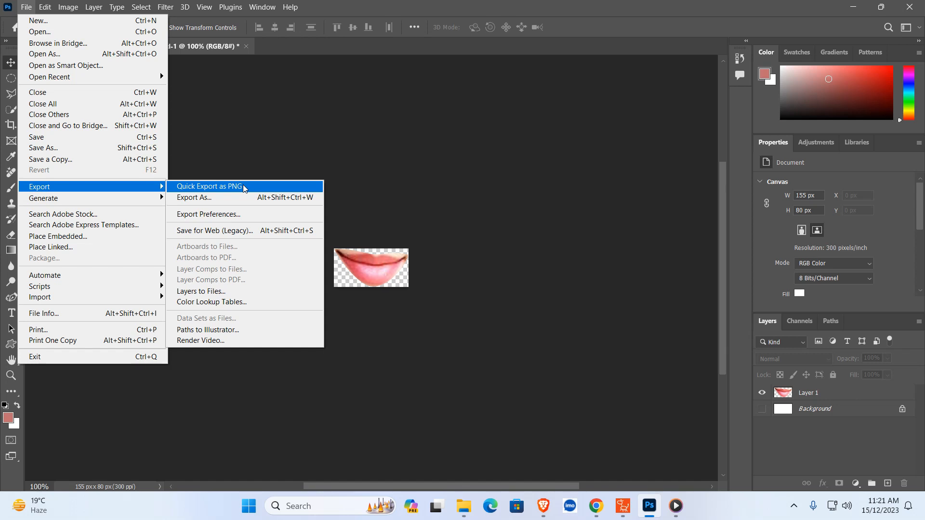
click(304, 50)
click(246, 47)
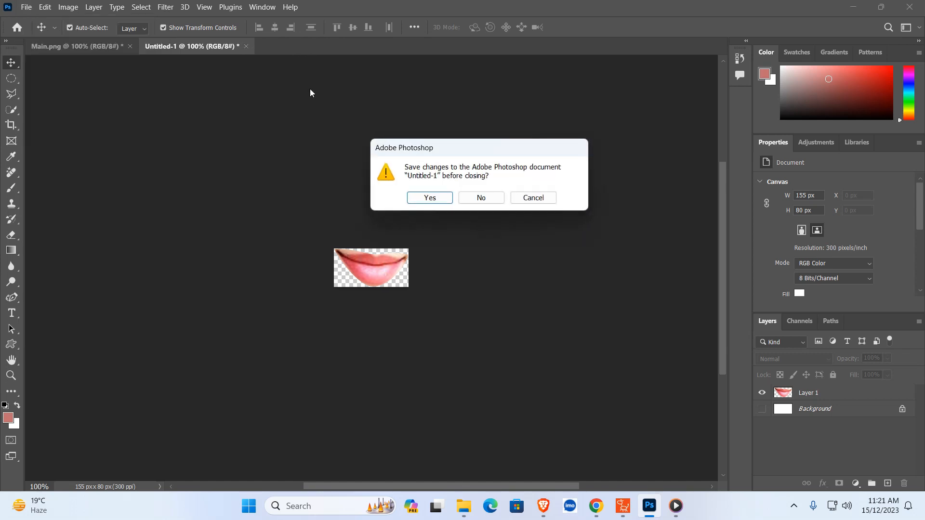
click(492, 198)
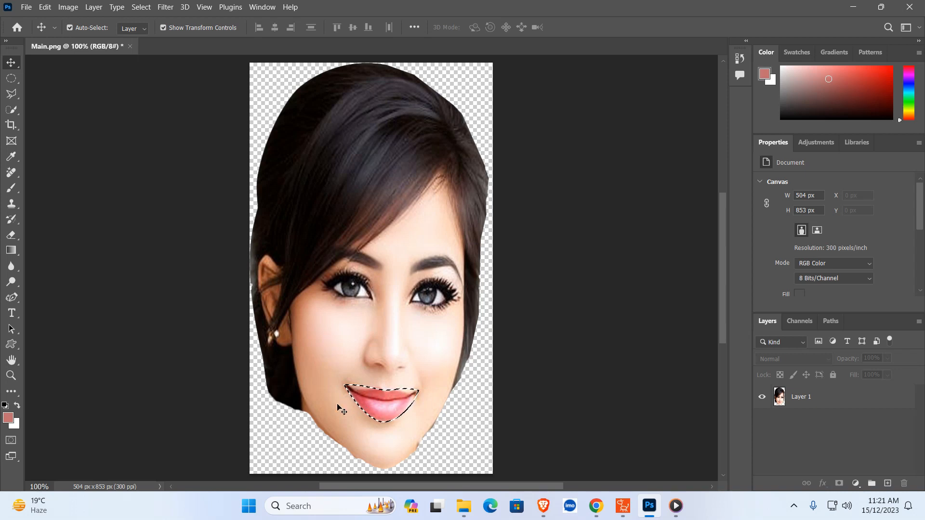
Step: Deselect the lips and erase the mouth from the face with the Remove Tool, cleaning up the leftover traces around it
key(j)
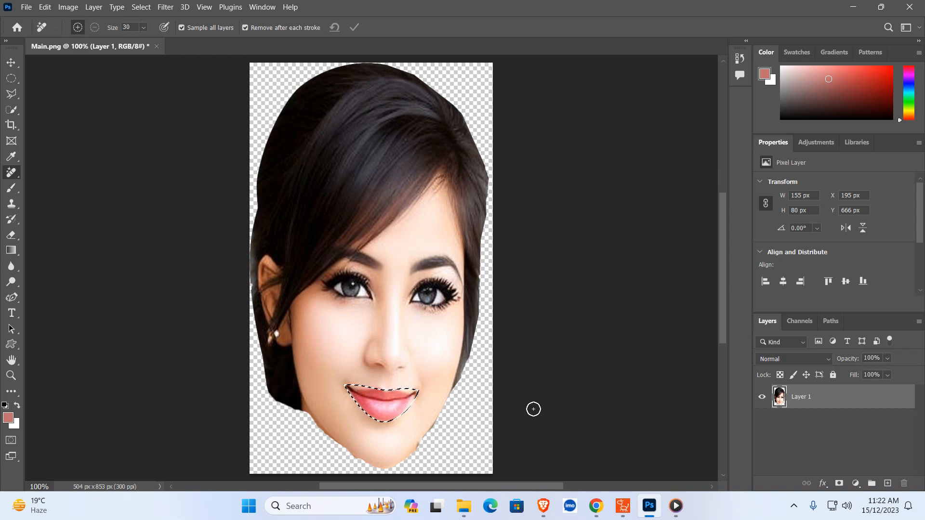
key(ctrl+d)
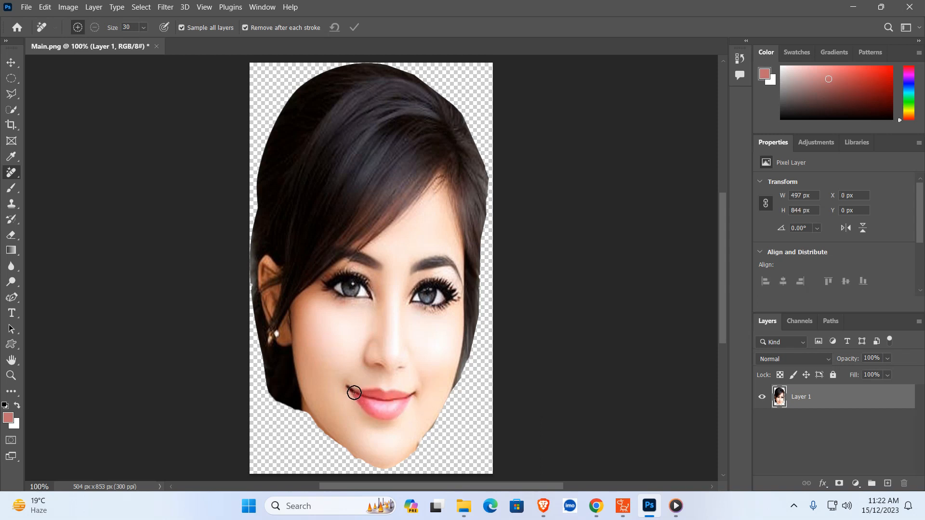
right_click(10, 176)
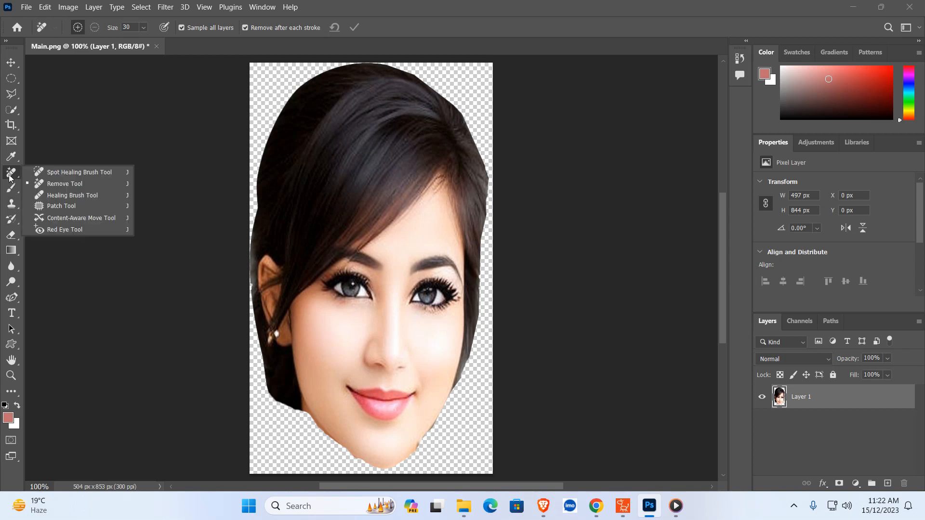
click(64, 184)
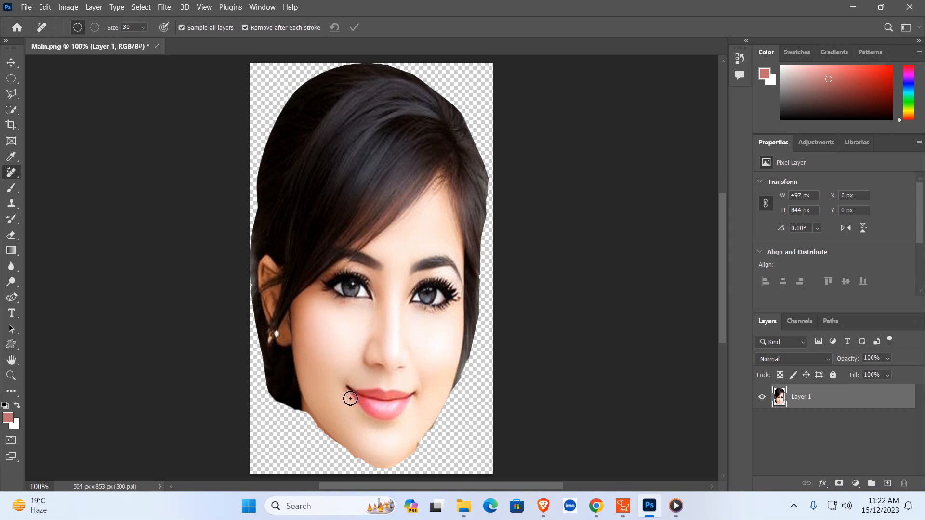
mouse_move(344, 386)
mouse_down()
mouse_move(409, 395)
mouse_move(380, 412)
mouse_move(354, 400)
mouse_move(376, 408)
mouse_move(388, 400)
mouse_move(344, 389)
mouse_move(378, 413)
mouse_move(367, 413)
mouse_move(401, 425)
mouse_up()
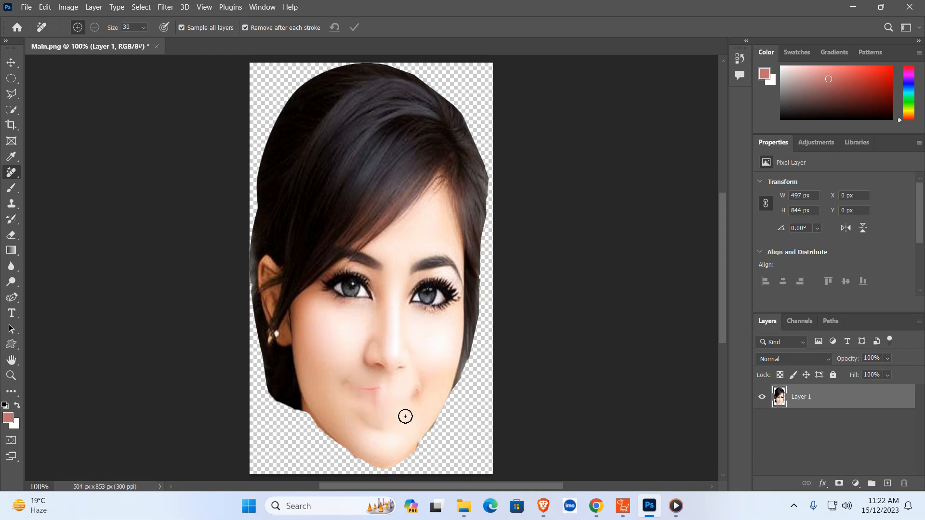
drag(382, 393, 346, 392)
drag(420, 388, 410, 400)
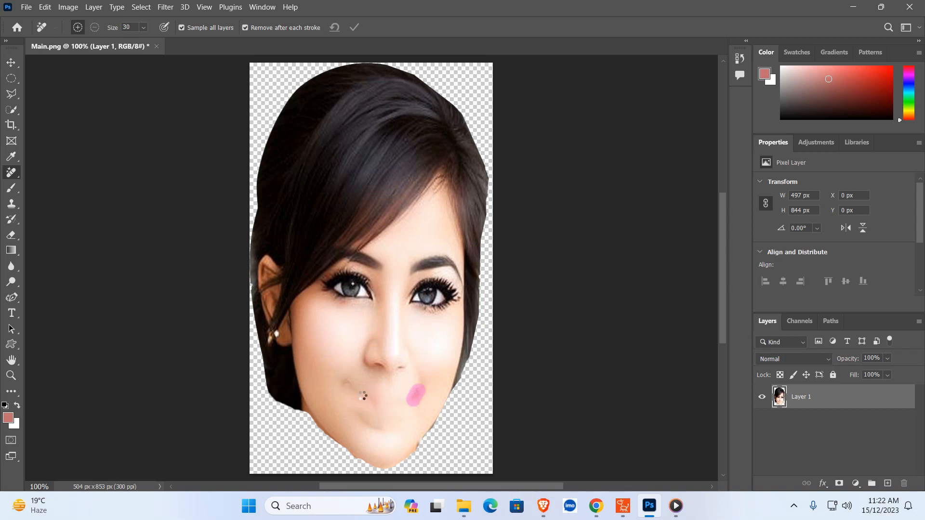
mouse_move(351, 380)
mouse_down()
mouse_move(353, 399)
mouse_move(388, 429)
mouse_up()
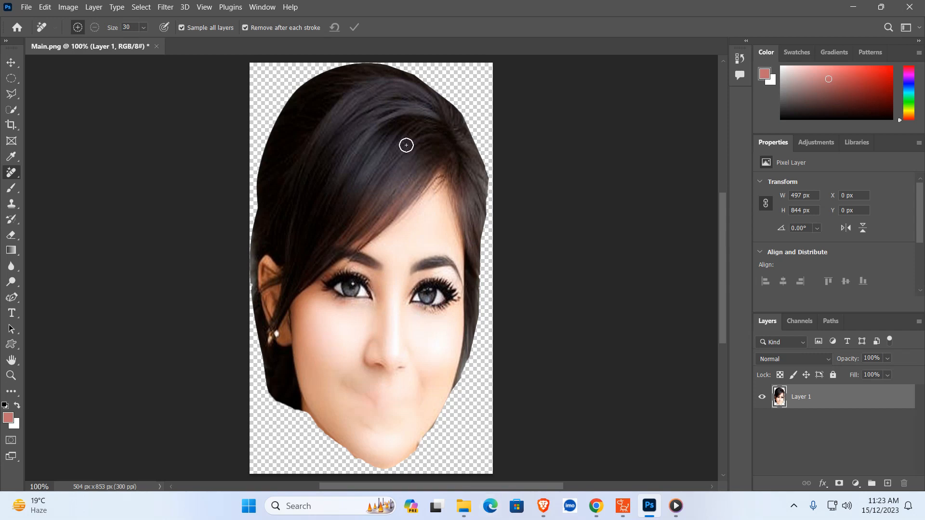
Step: Switch to Cartoon Animator 4 and create a character from Head girl.png in the Head Girl Character folder on the Desktop
click(463, 506)
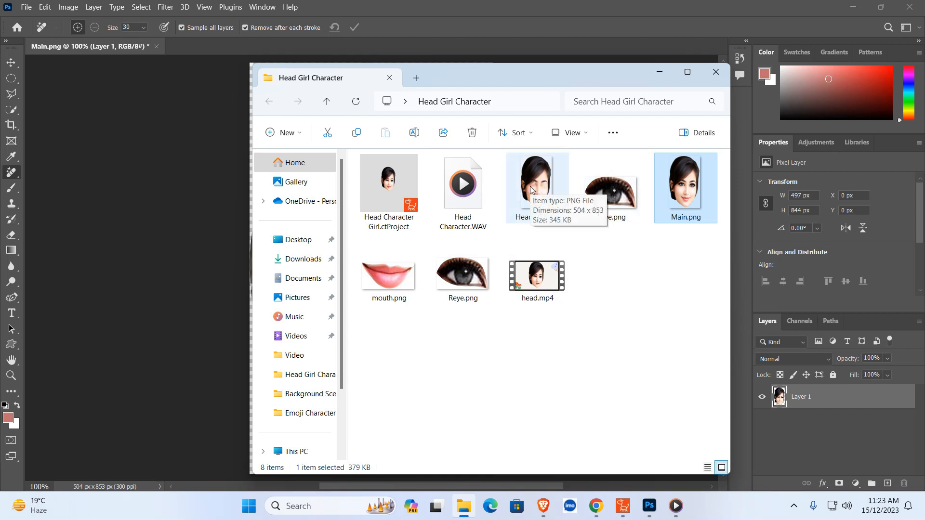
click(623, 506)
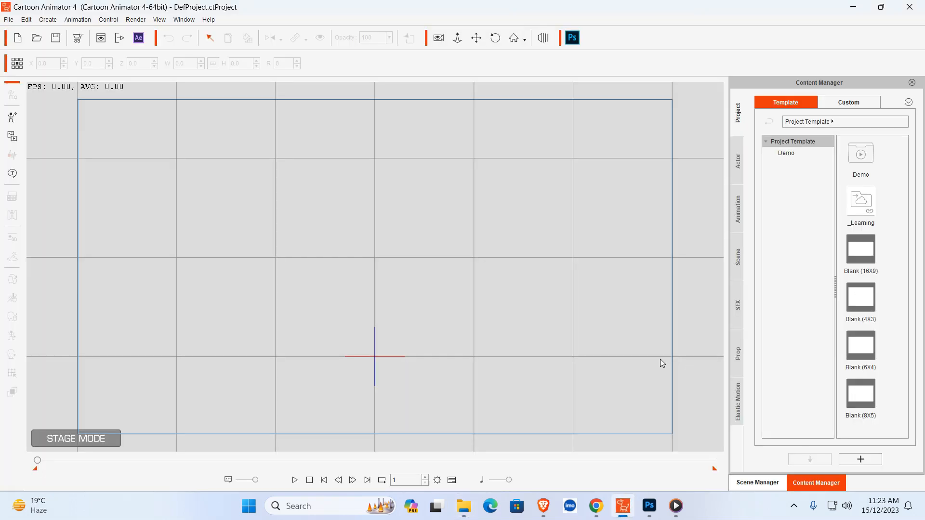
click(15, 124)
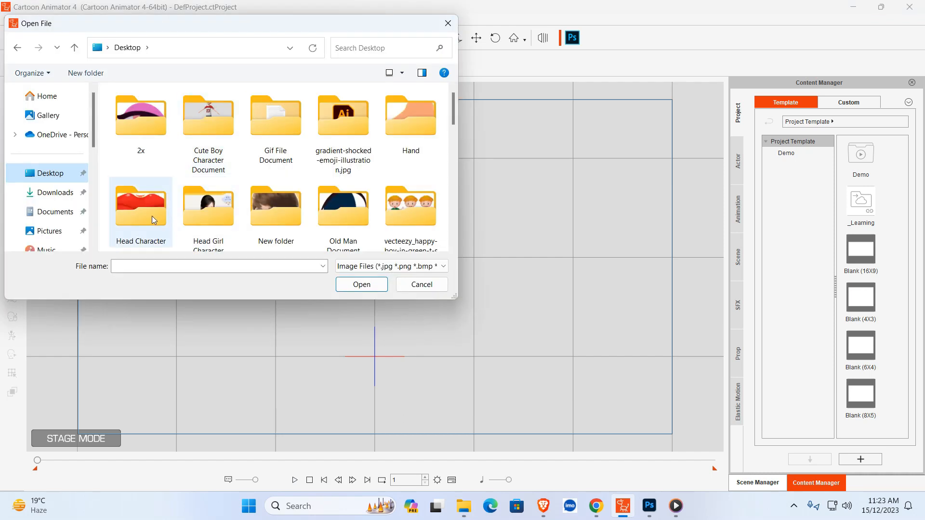
double_click(207, 208)
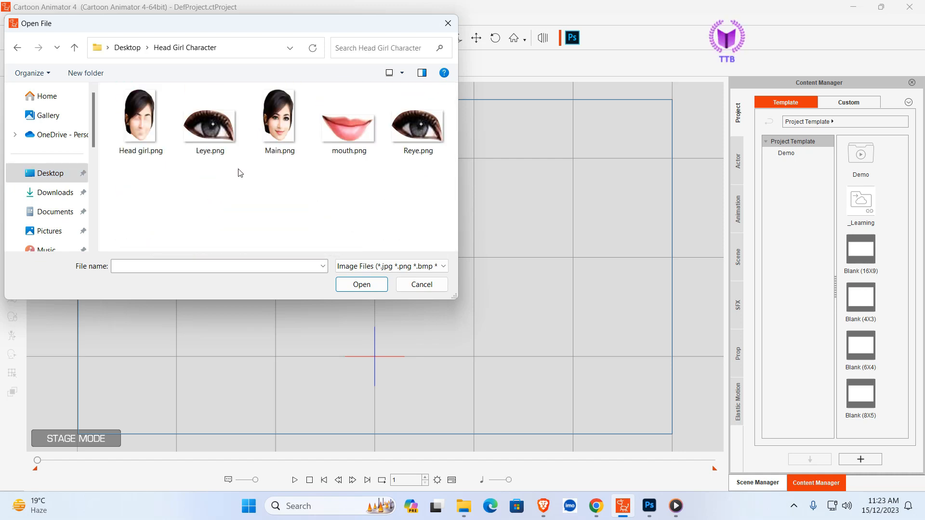
click(152, 133)
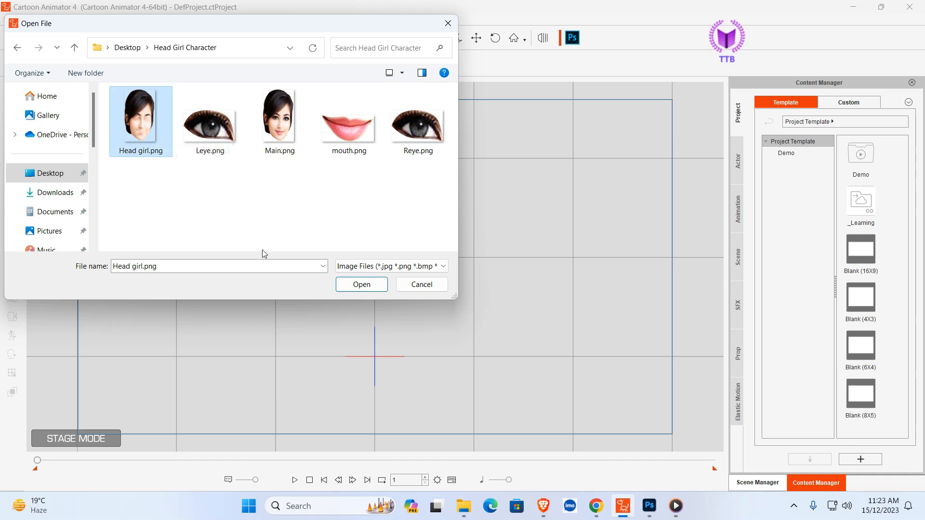
click(365, 285)
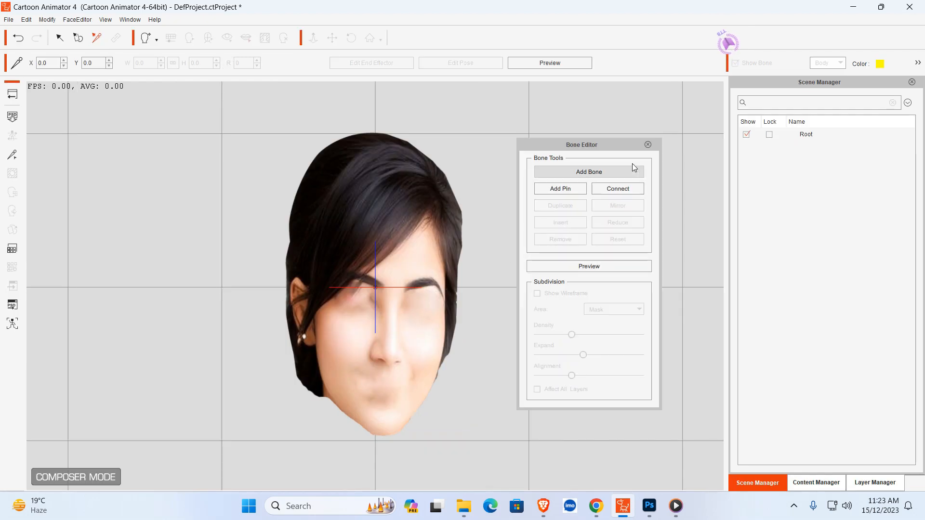
Step: Close the Bone Editor and delete the imported head image from the composer
click(648, 144)
click(389, 205)
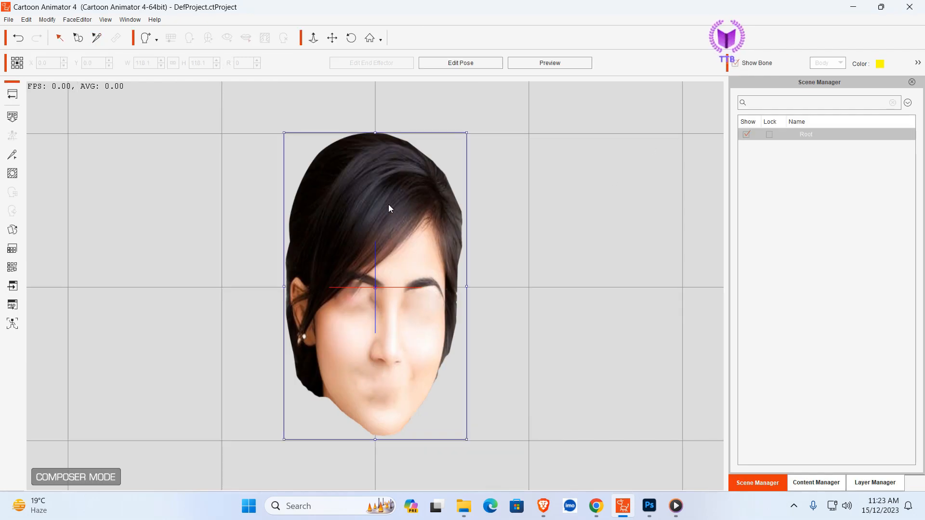
key(Delete)
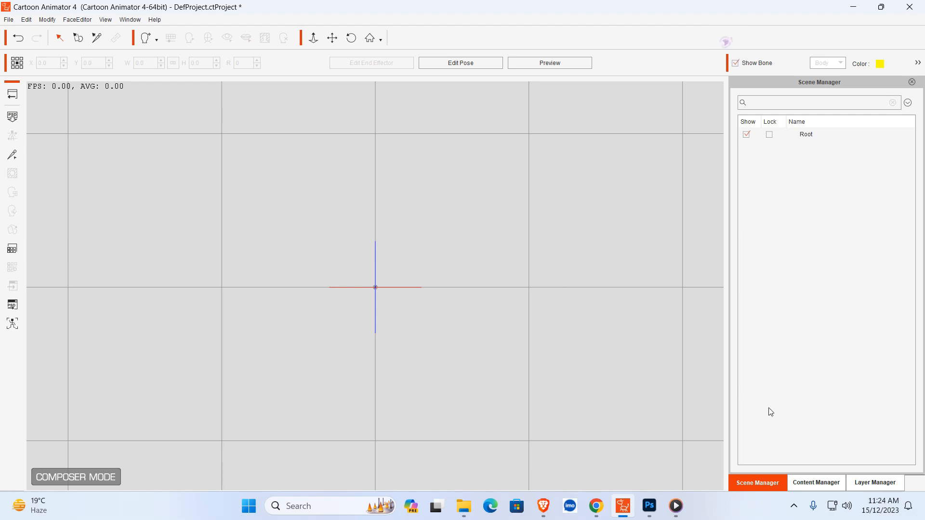
Step: Add the blank 360 head template from the _G3 360 head templates to the composer
click(811, 483)
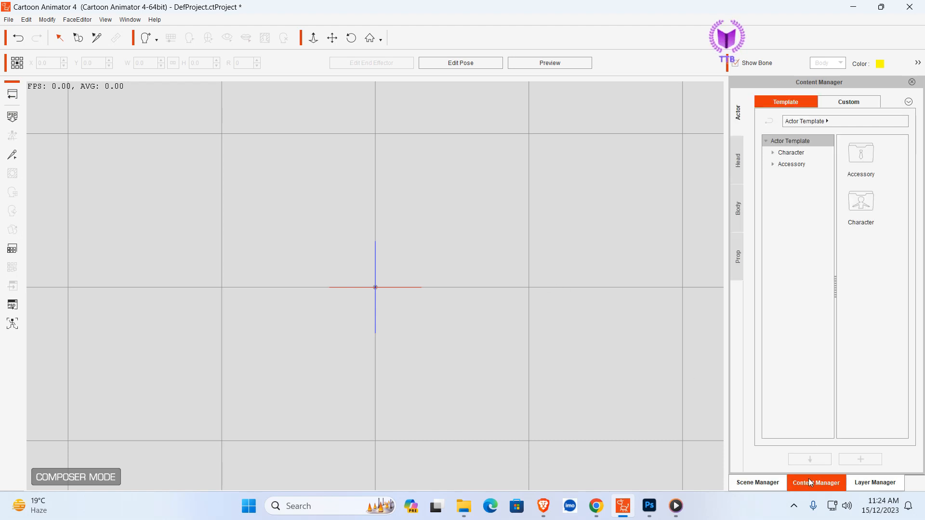
click(745, 162)
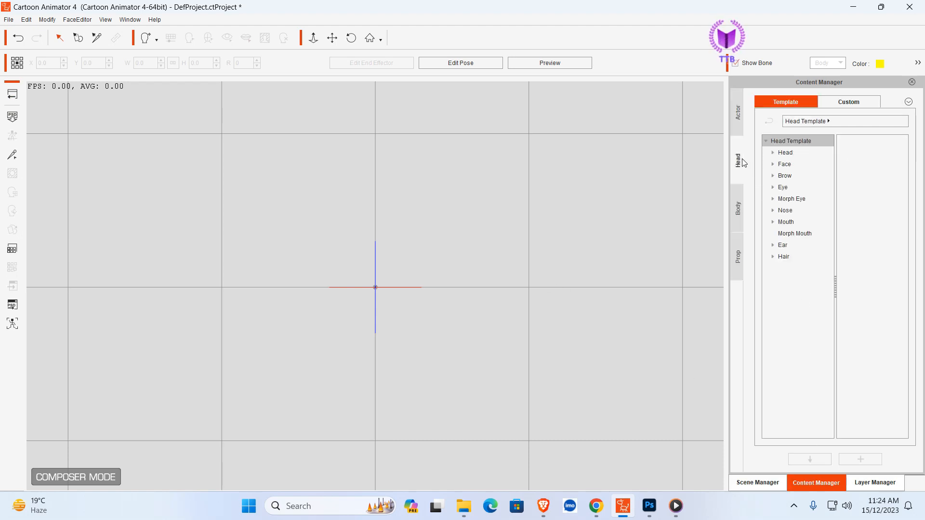
click(773, 153)
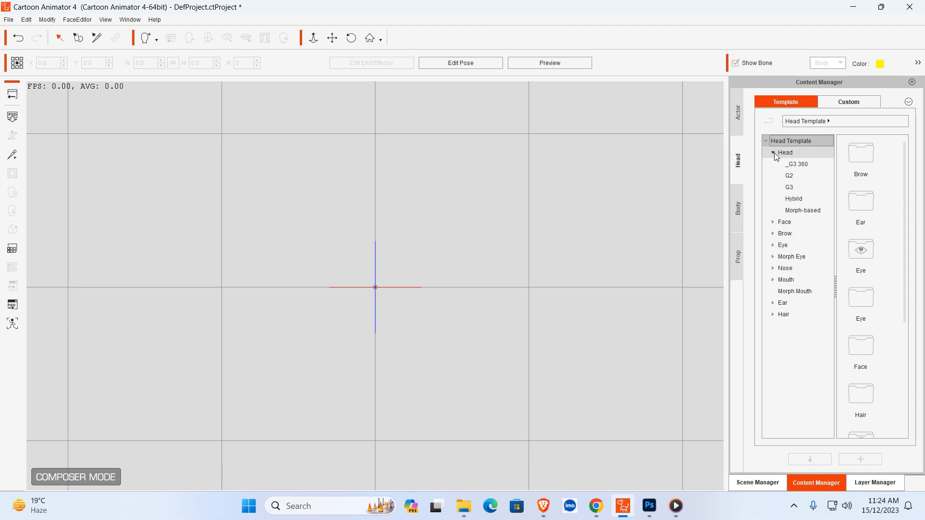
click(773, 152)
click(774, 152)
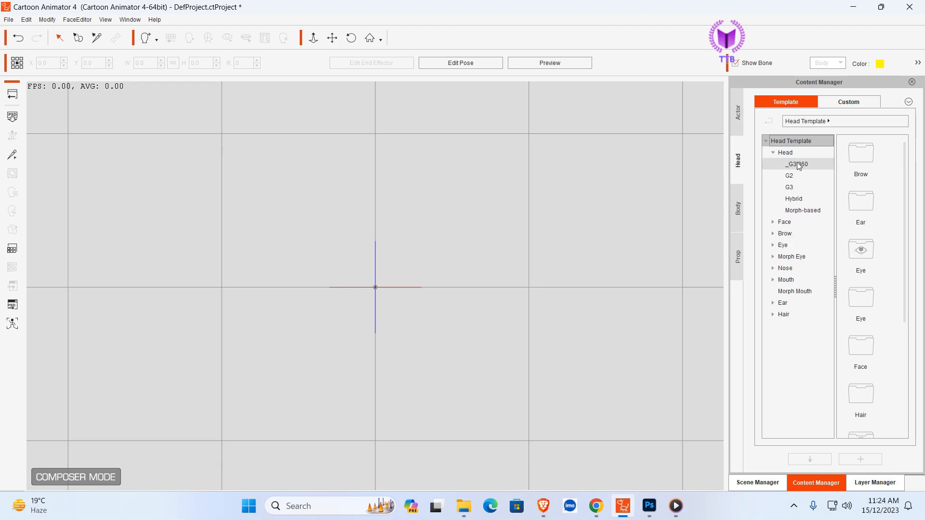
click(793, 165)
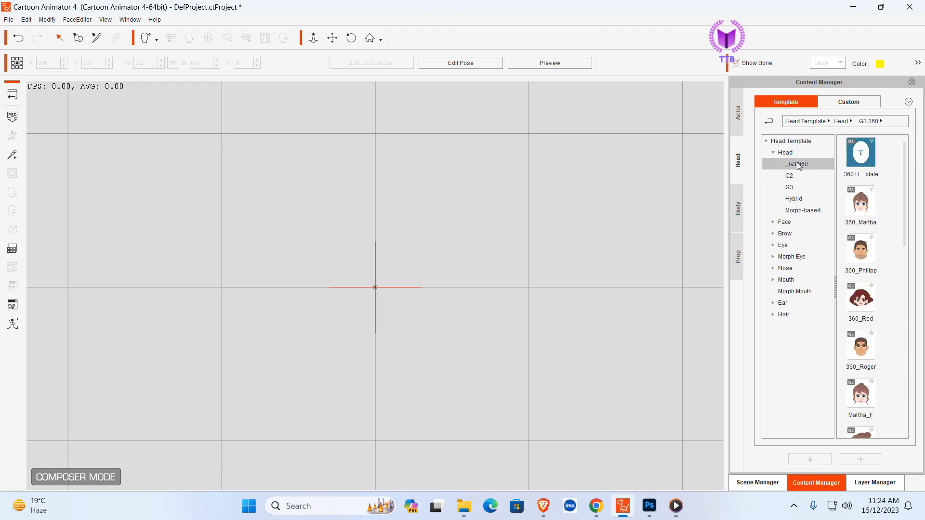
click(860, 154)
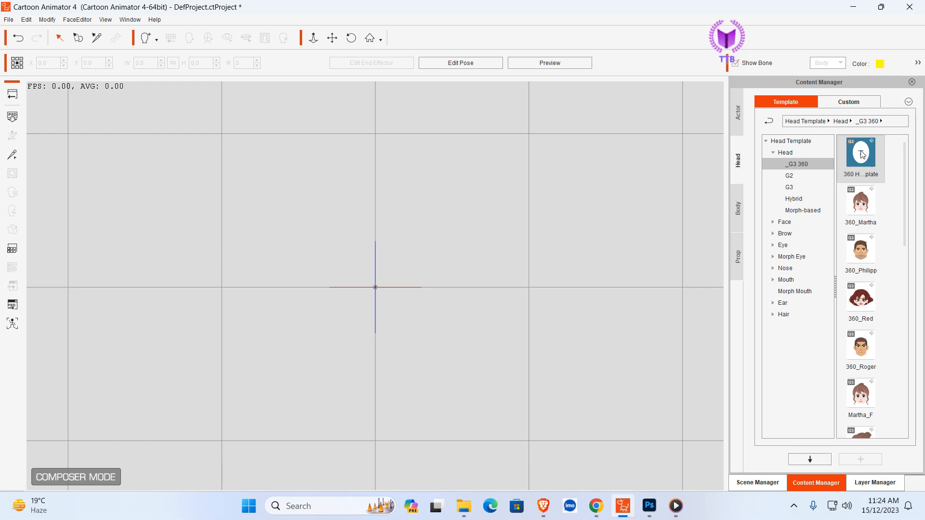
drag(862, 154, 362, 266)
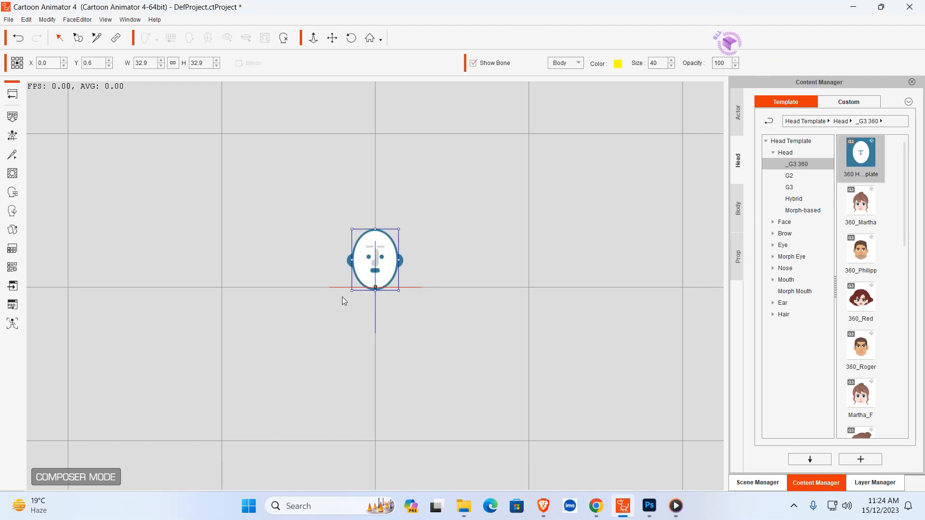
Step: Enlarge the template head to about 97.7 in width and height and lower it to about Y -69.7
drag(352, 293, 305, 297)
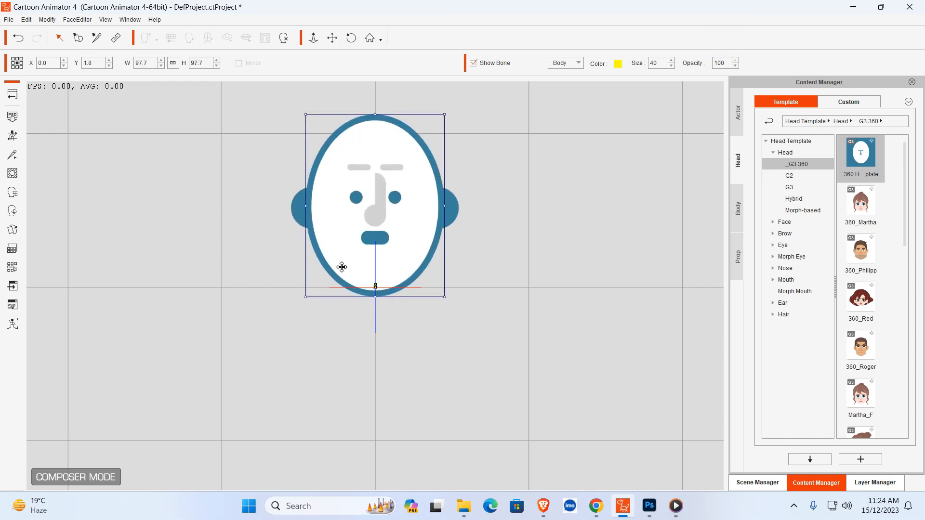
drag(403, 140, 404, 251)
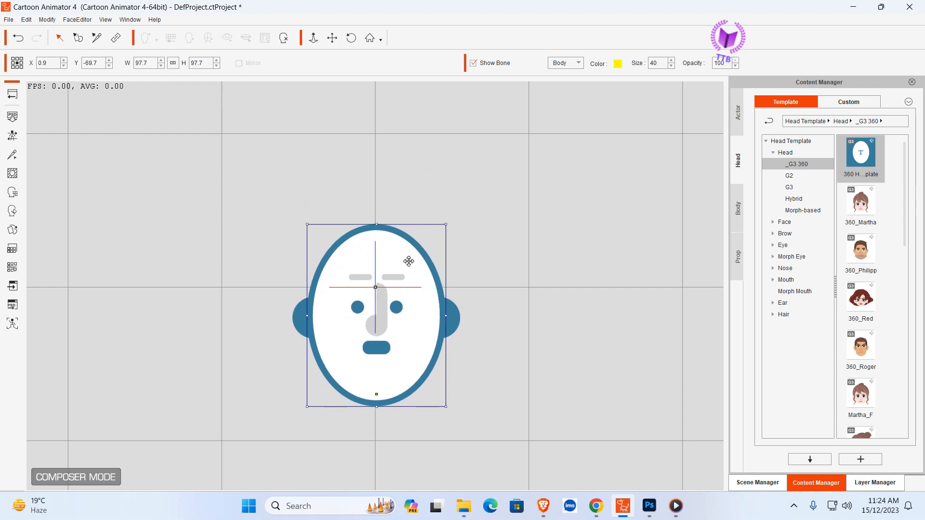
Step: Open the Sprite Editor for the template's face and replace the NSFace sprite with Head girl.png
double_click(409, 261)
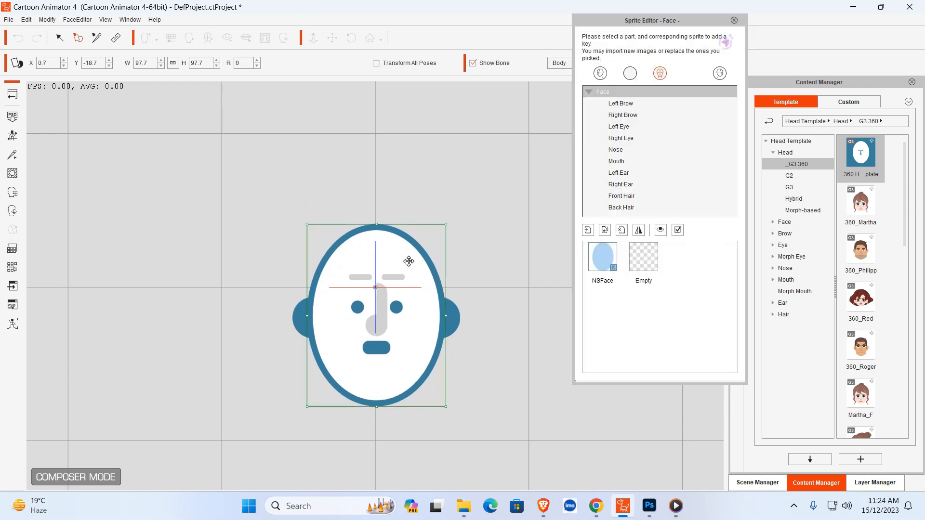
drag(679, 20, 619, 111)
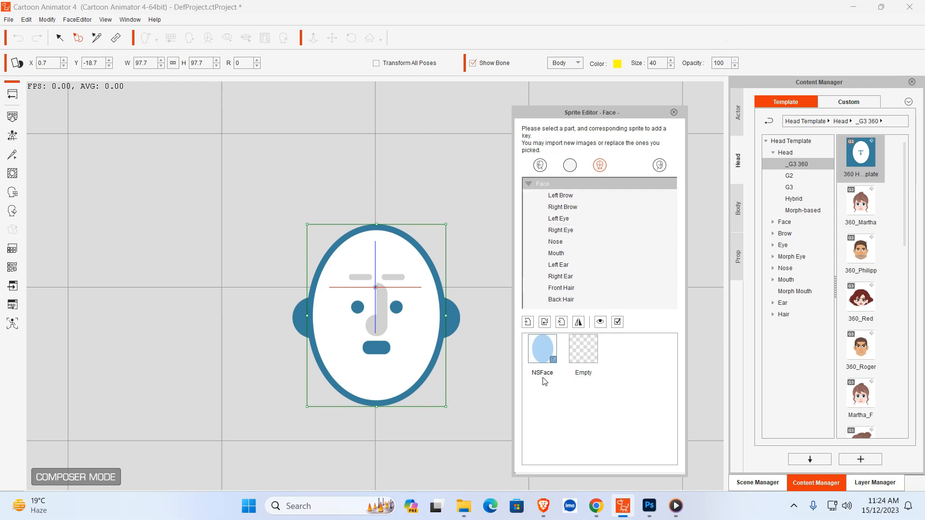
click(545, 323)
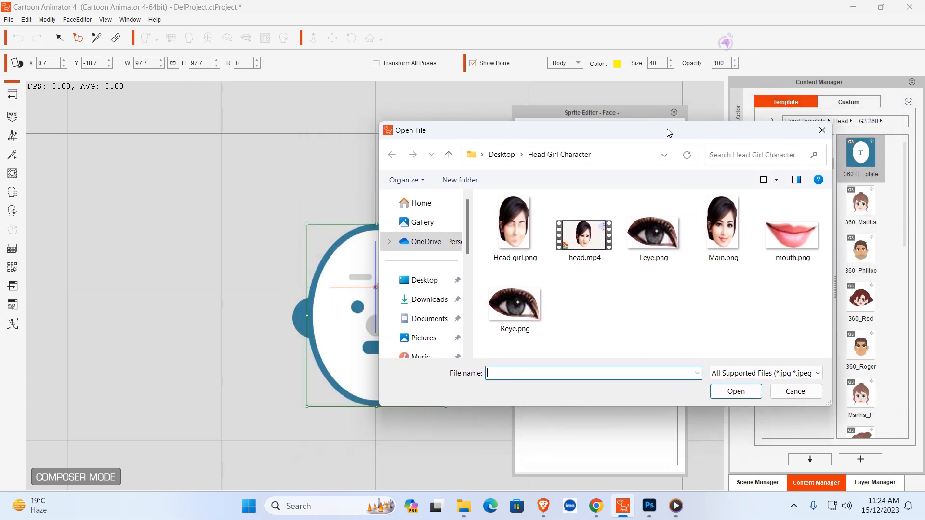
click(512, 251)
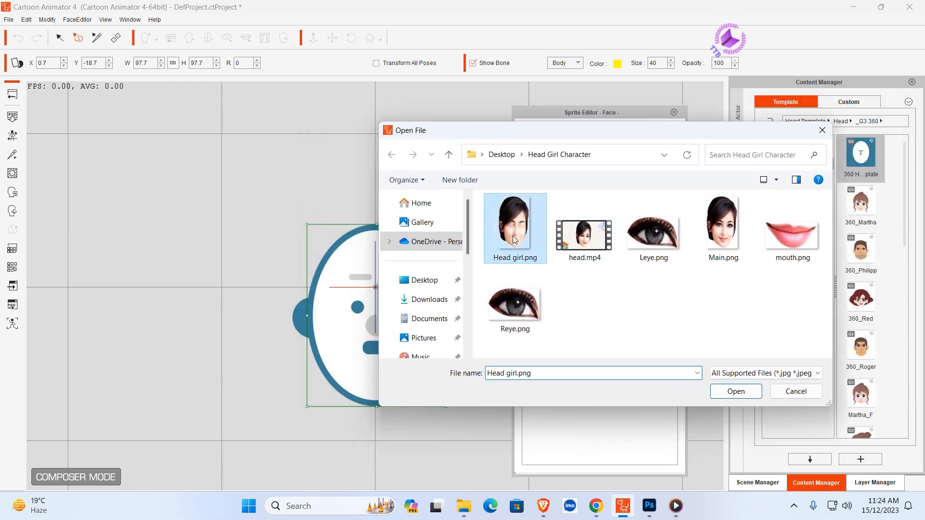
click(734, 400)
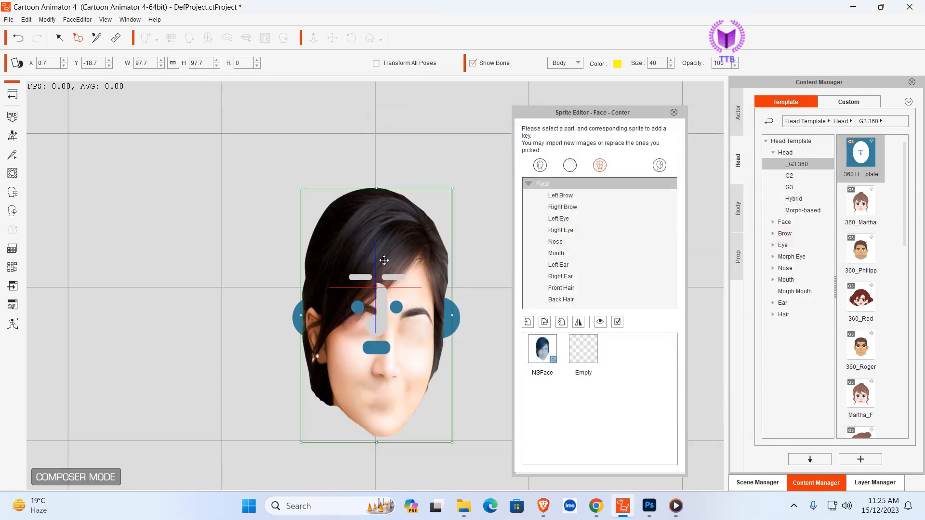
Step: Scale the face sprite to about 86.0 wide and 81.6 high, and close the Sprite Editor
drag(301, 189, 325, 211)
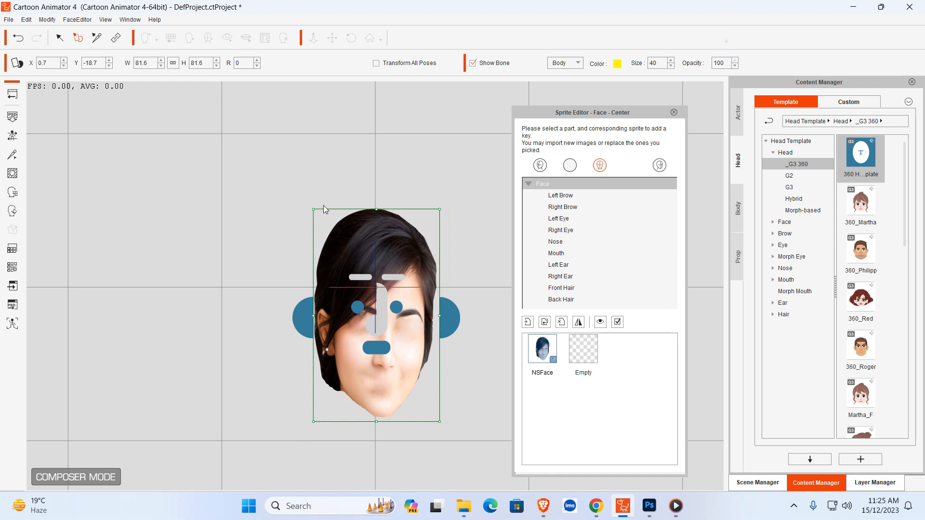
drag(440, 313, 447, 314)
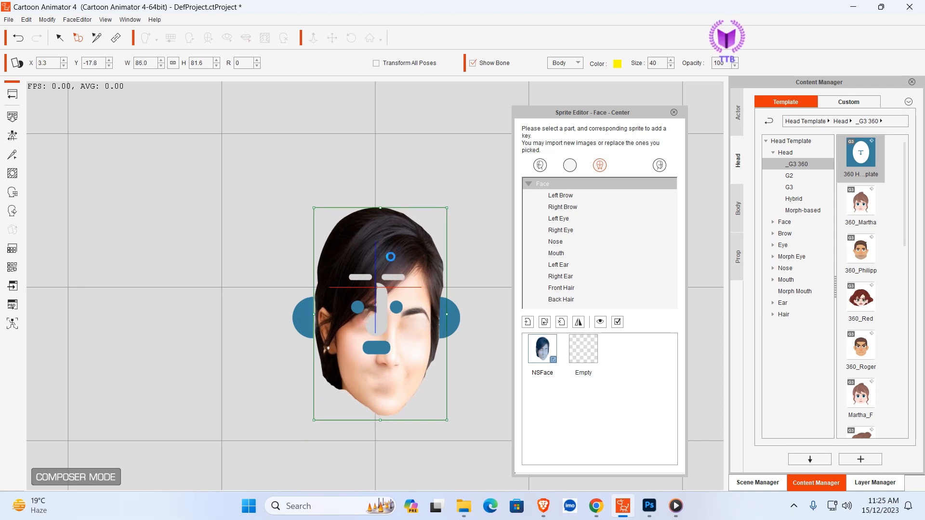
click(673, 112)
click(607, 207)
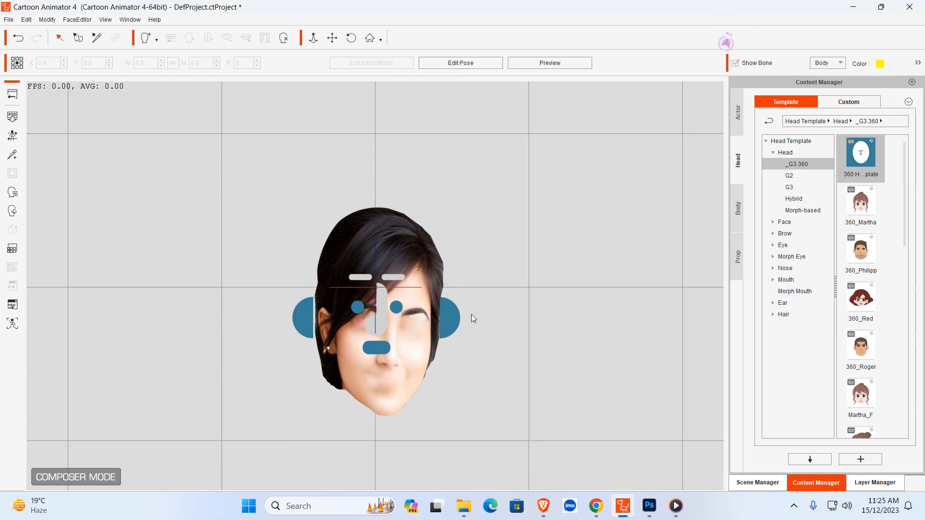
Step: Delete the template's placeholder ears, nose and brows from the head
click(449, 320)
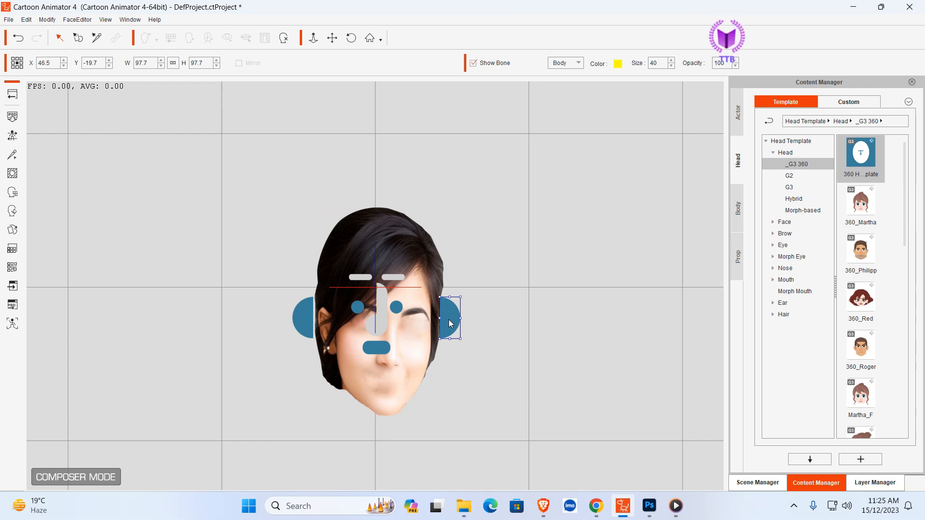
key(Delete)
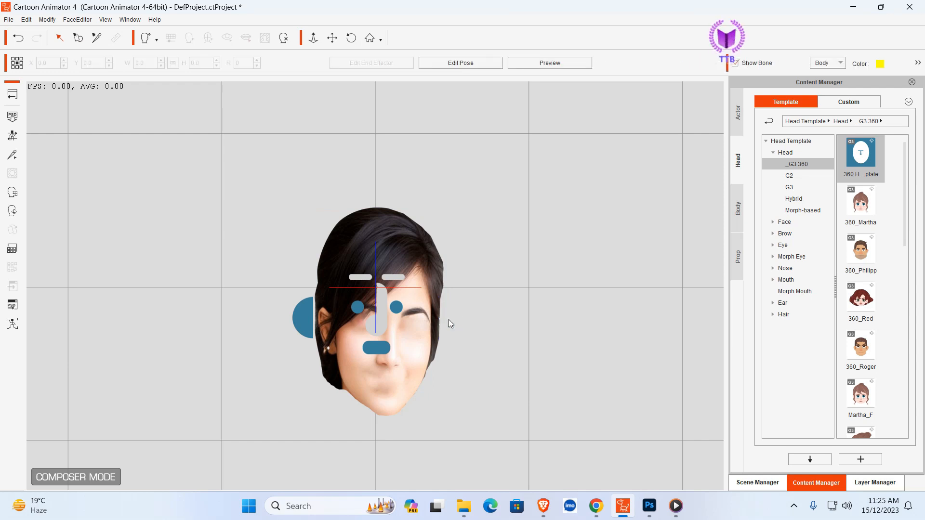
click(304, 321)
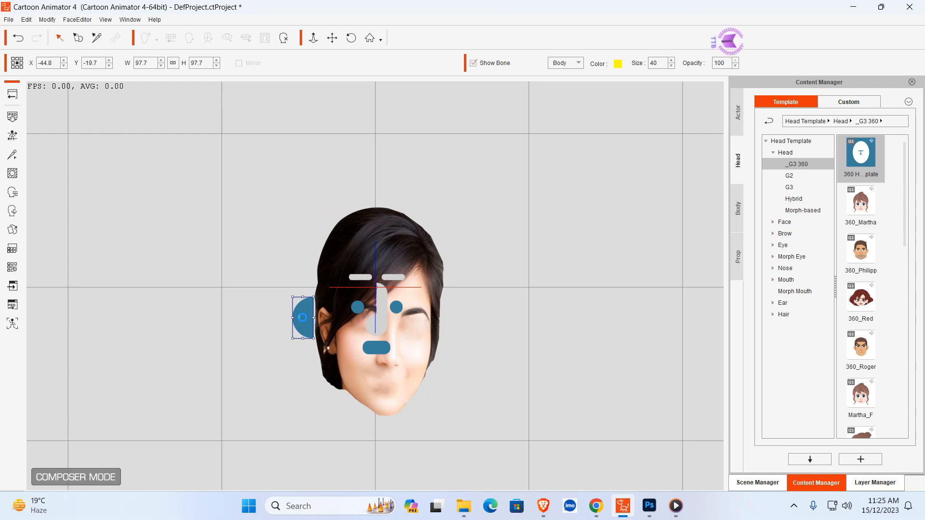
key(Delete)
click(380, 318)
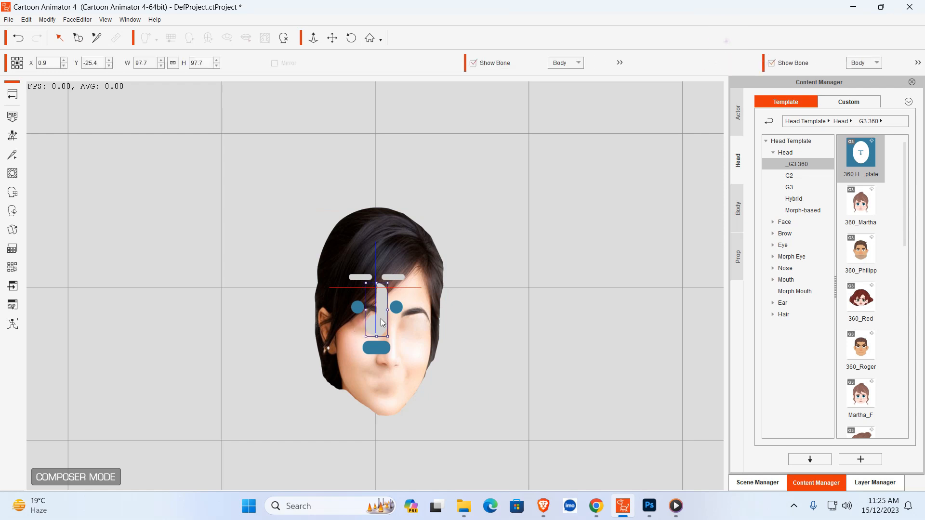
key(Delete)
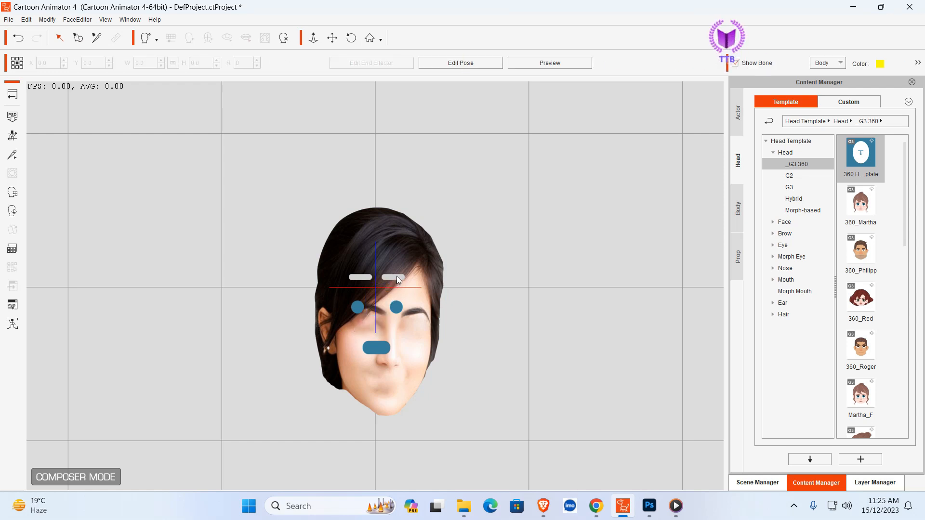
click(396, 278)
drag(396, 276, 357, 277)
key(Delete)
click(379, 348)
click(398, 307)
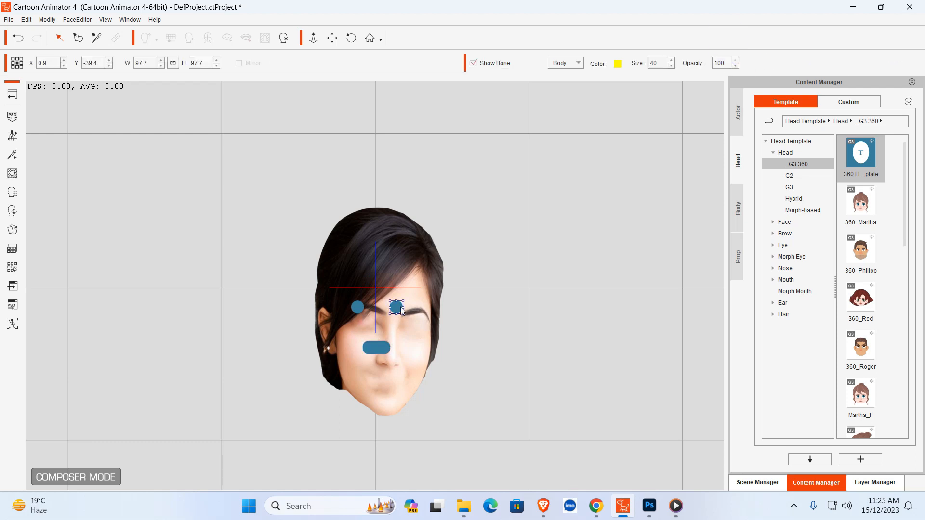
click(380, 355)
click(378, 345)
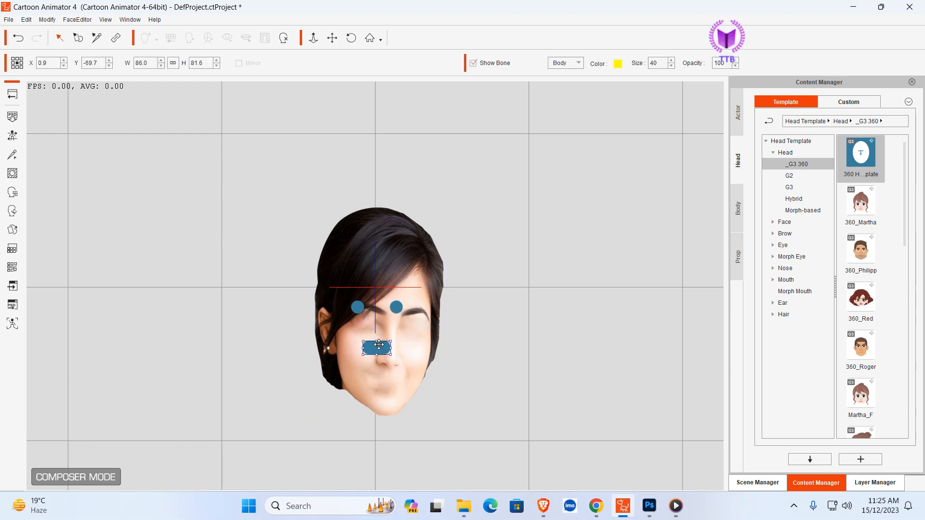
click(396, 308)
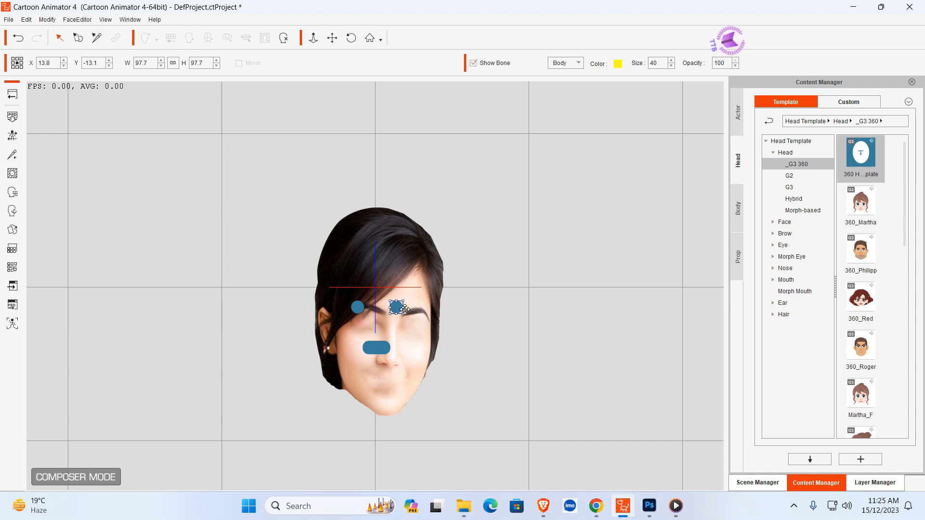
click(495, 310)
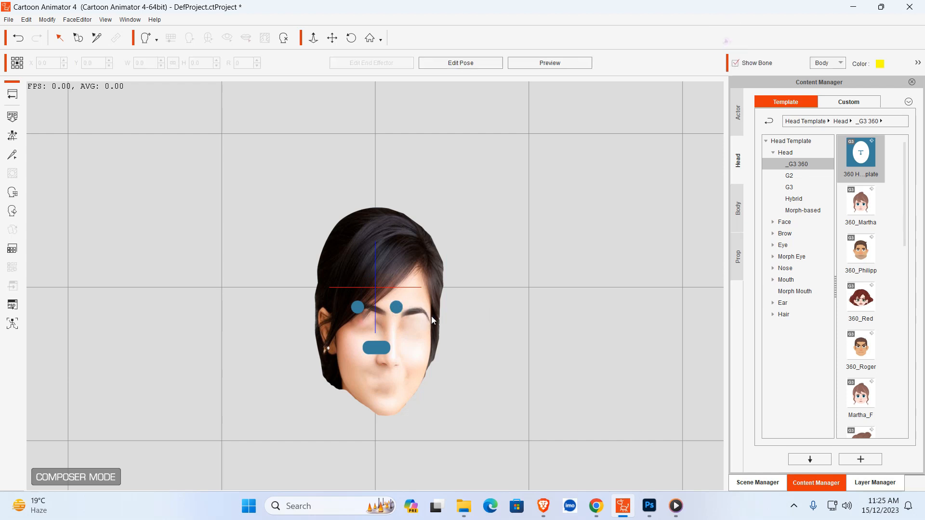
Step: Replace the template's placeholder eyes with the Roger_S2 eyes from the G3 360 eye templates
click(401, 309)
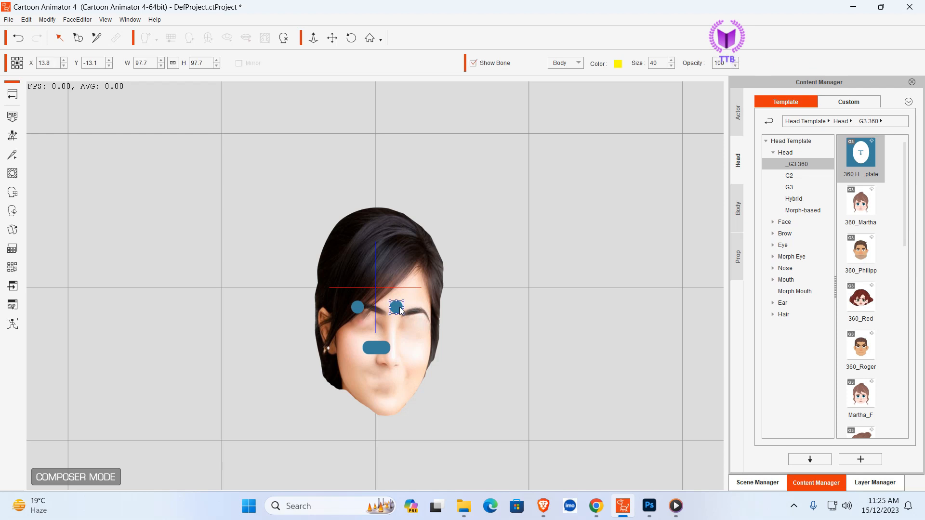
click(773, 153)
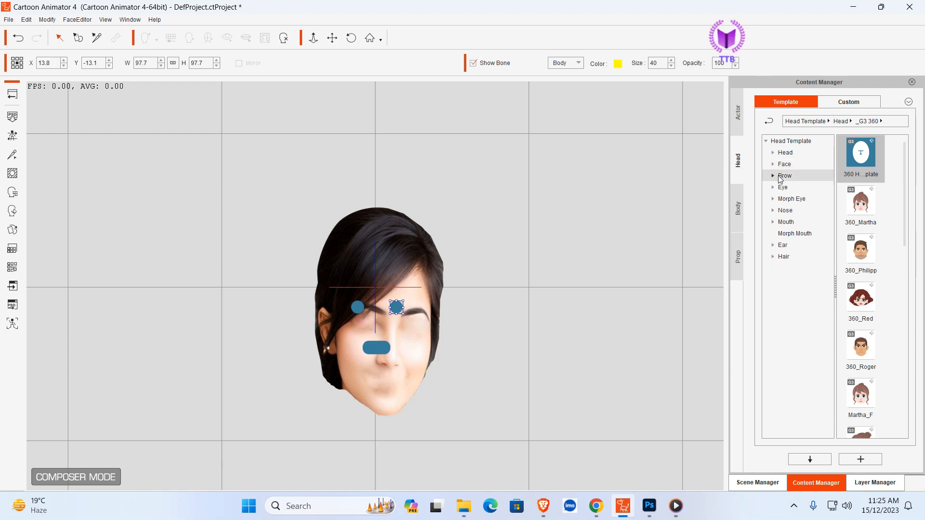
click(783, 190)
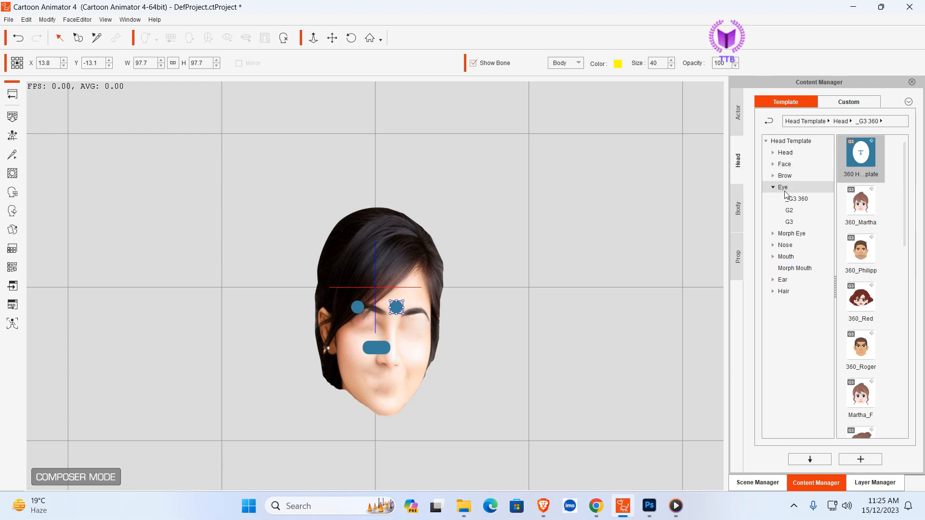
click(799, 203)
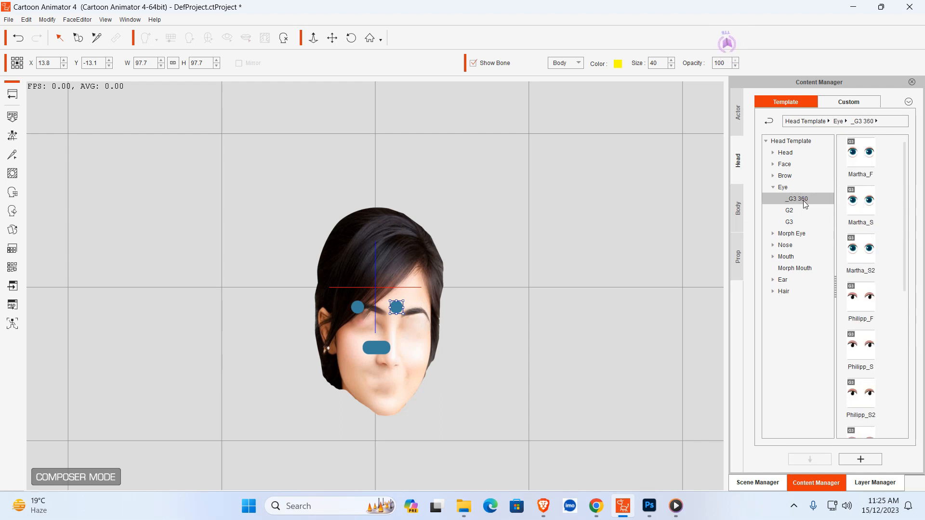
scroll(869, 283, down, 5)
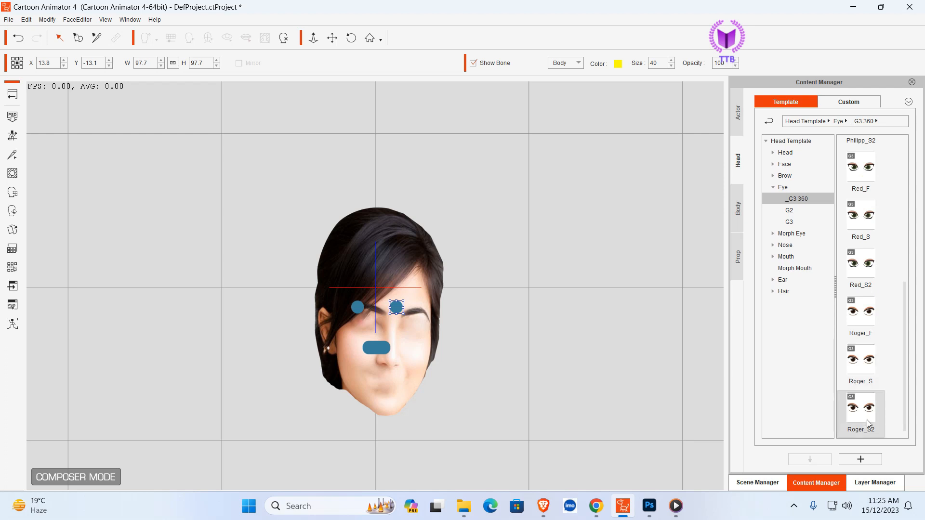
drag(870, 416, 410, 337)
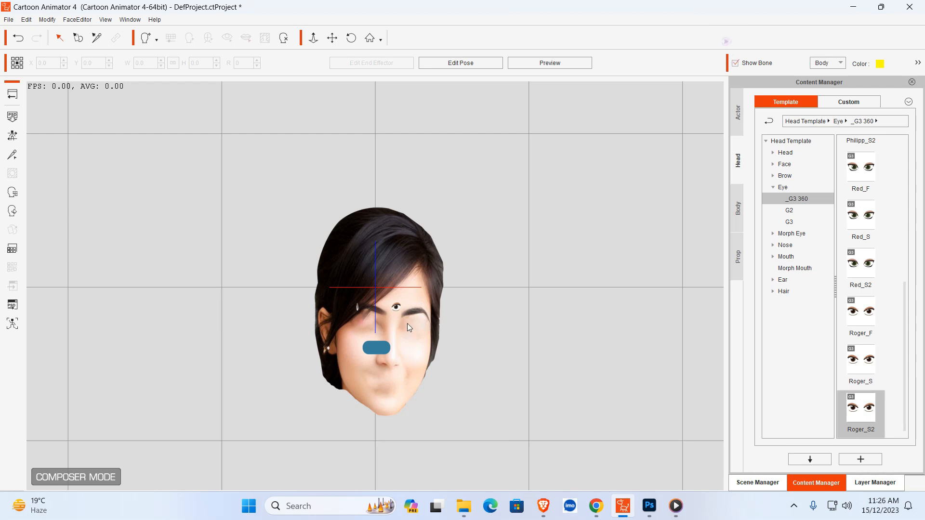
Step: Scale the left eye to about 89.8 wide and 62.3 high and place it below its eyebrow at about X 25.4, Y -28.5
click(398, 306)
drag(392, 311, 376, 320)
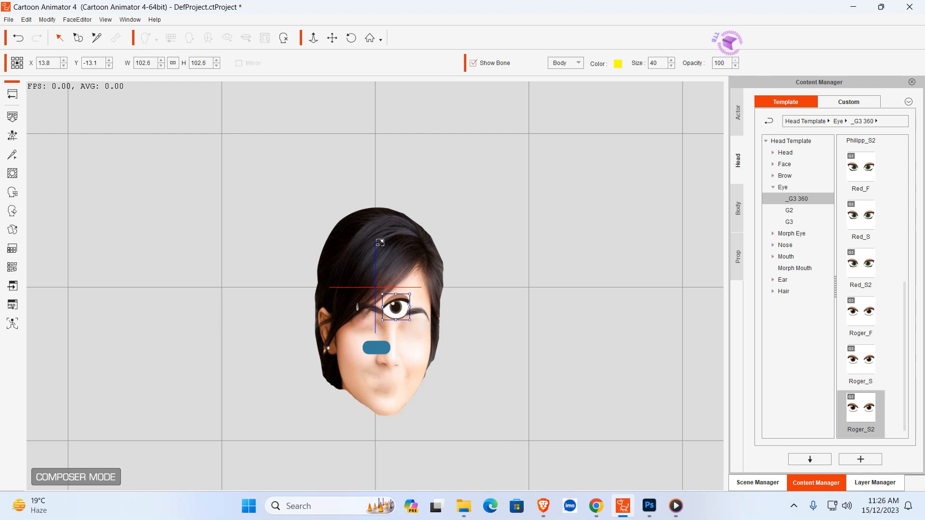
click(332, 37)
scroll(364, 134, up, 14)
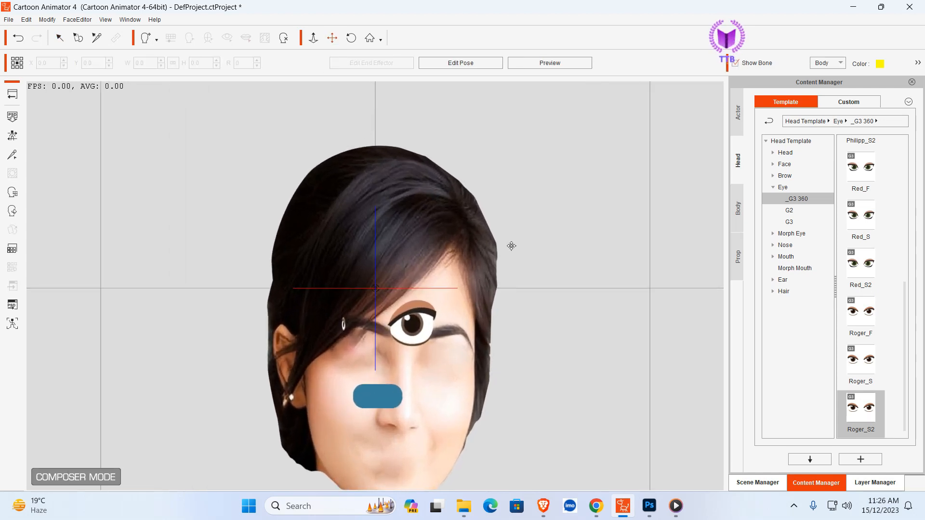
scroll(512, 246, down, 1)
scroll(511, 246, down, 2)
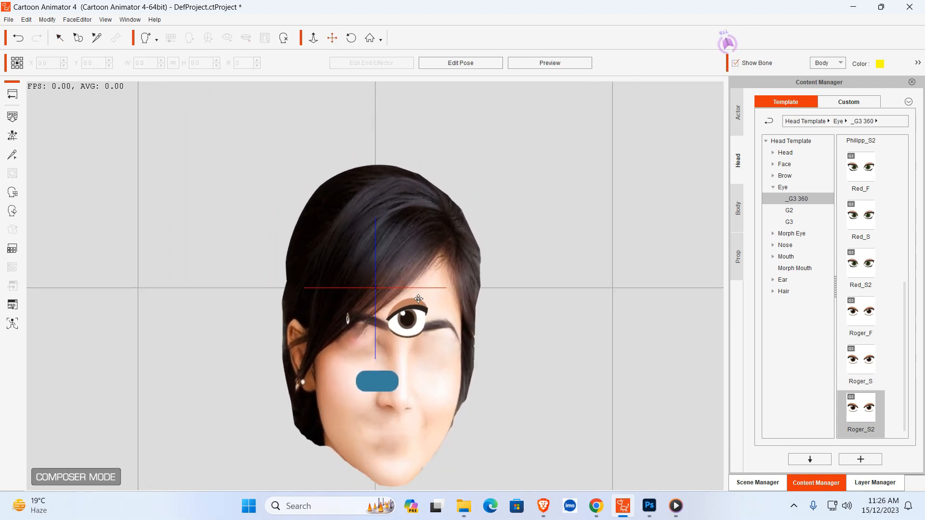
click(412, 317)
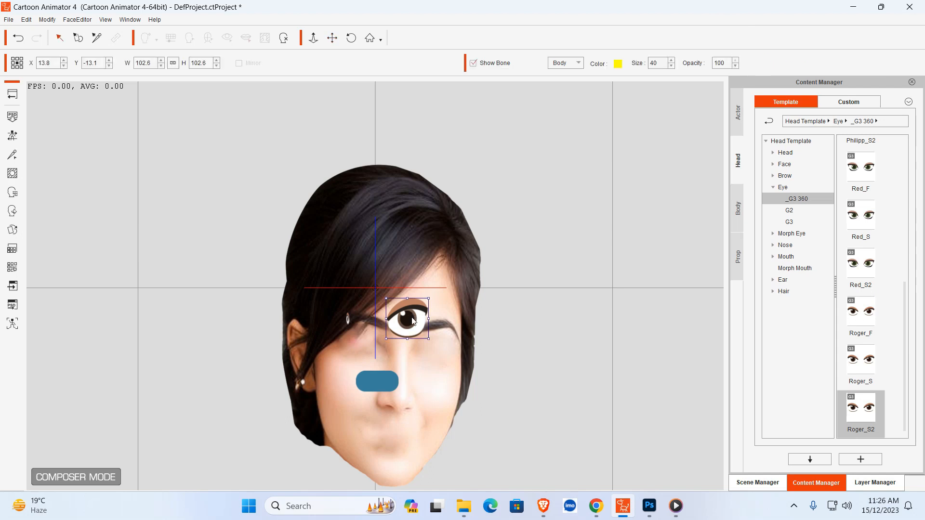
drag(413, 313, 436, 352)
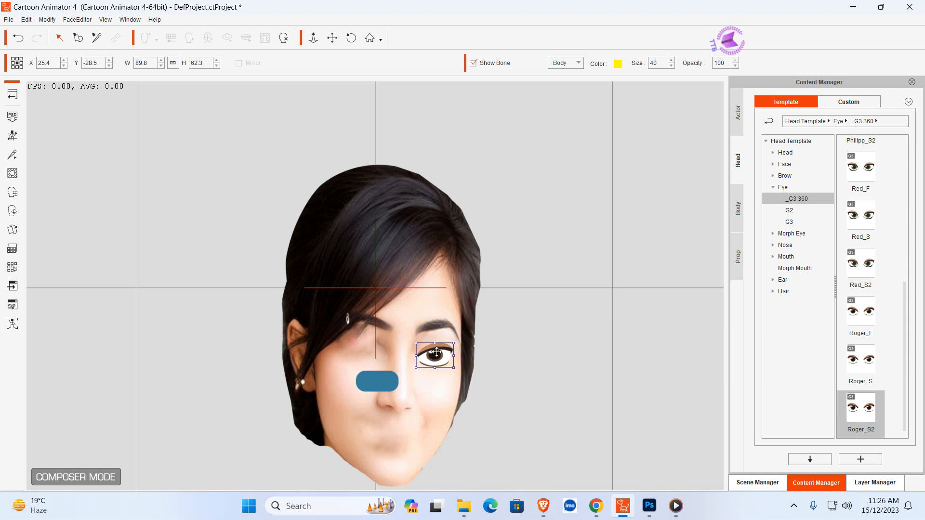
Step: In the Sprite Editor, scale the right eye to about 420.3 by 62.0, rotate it 8, and place it at about X -4.7, Y -24.9
click(345, 320)
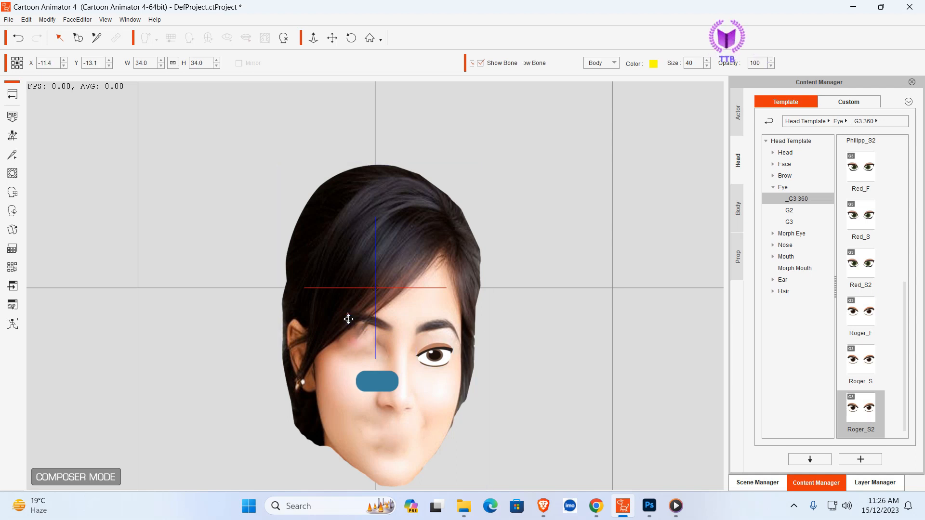
double_click(348, 319)
drag(334, 323, 391, 343)
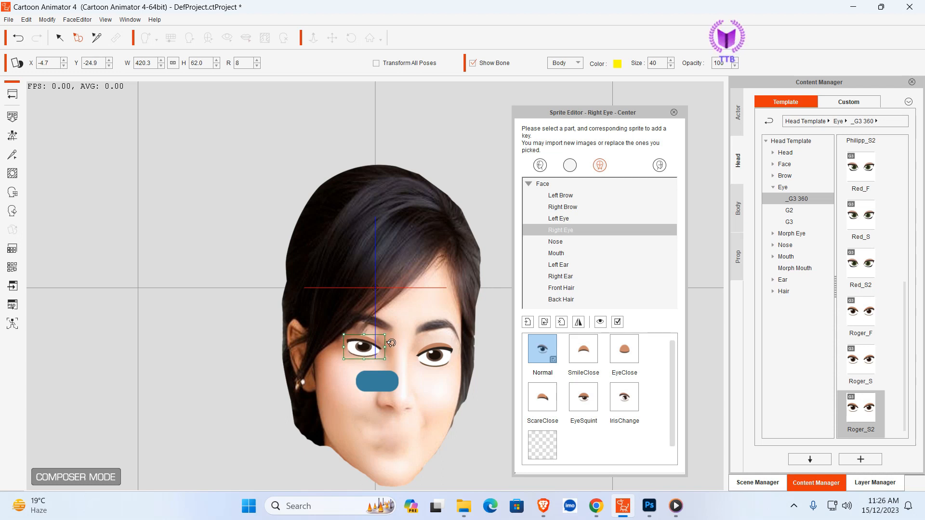
click(451, 292)
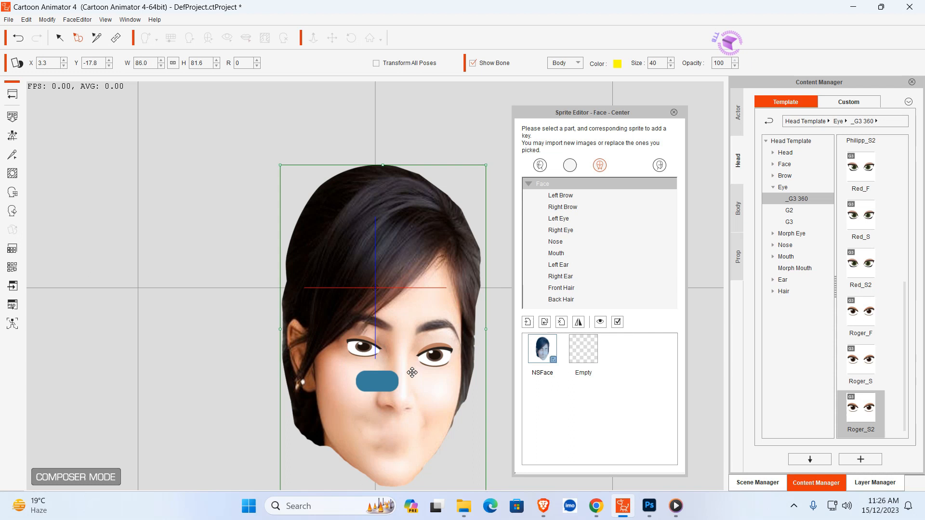
click(364, 353)
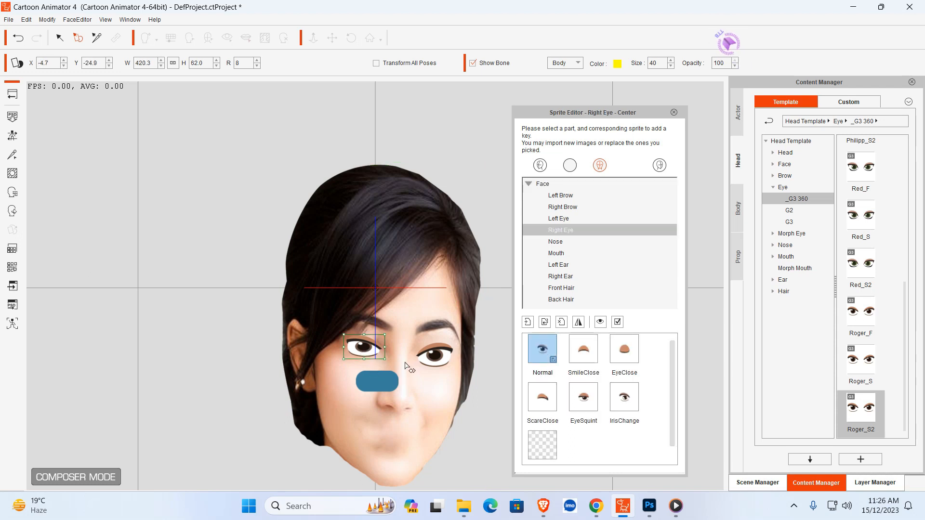
Step: Replace the left eye's Normal sprite with Leye.png and fit it at about 93.8 by 65.1, rotation 2, X 25.9, Y -27.6
click(433, 361)
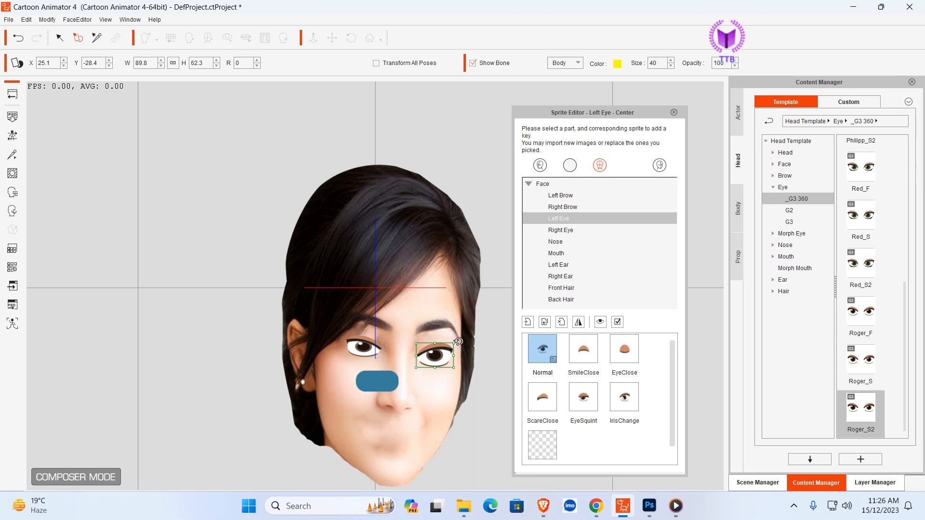
drag(457, 341, 461, 345)
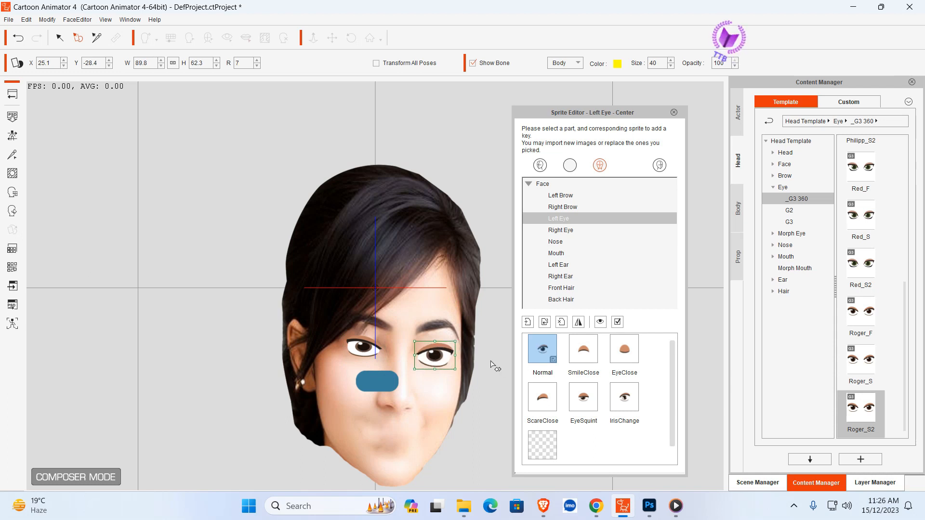
click(544, 323)
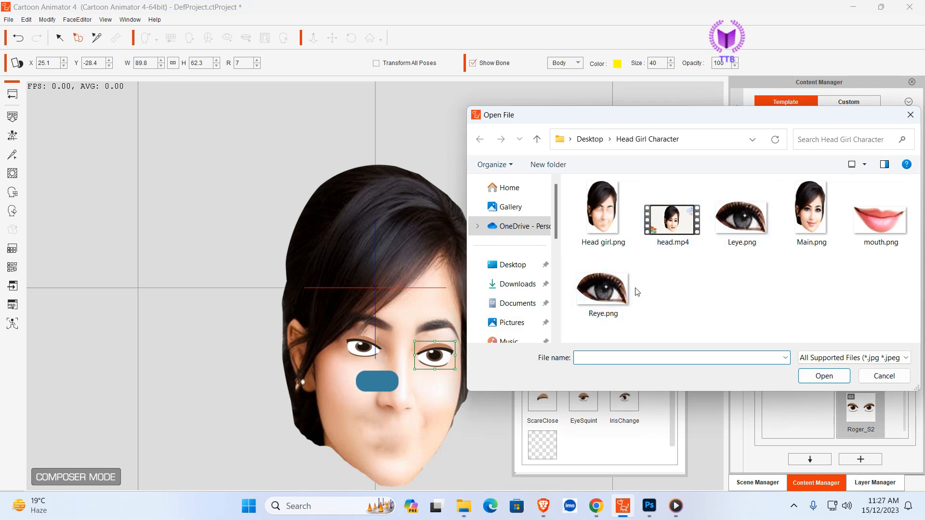
click(759, 197)
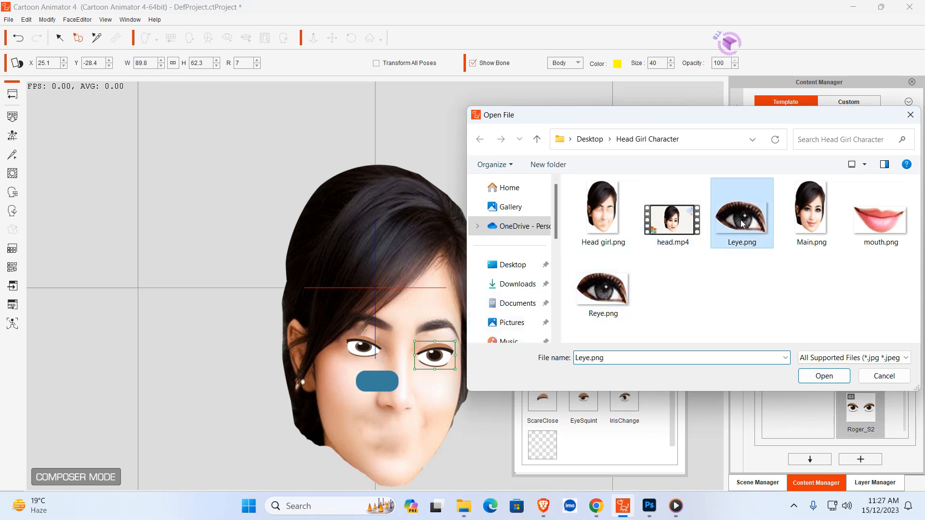
click(822, 375)
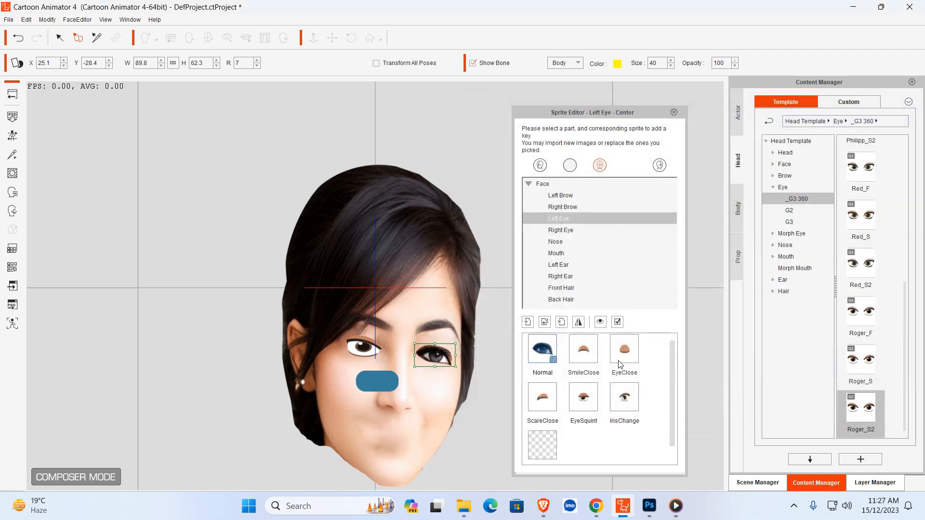
mouse_move(458, 343)
mouse_down()
mouse_move(466, 334)
mouse_move(449, 349)
mouse_up()
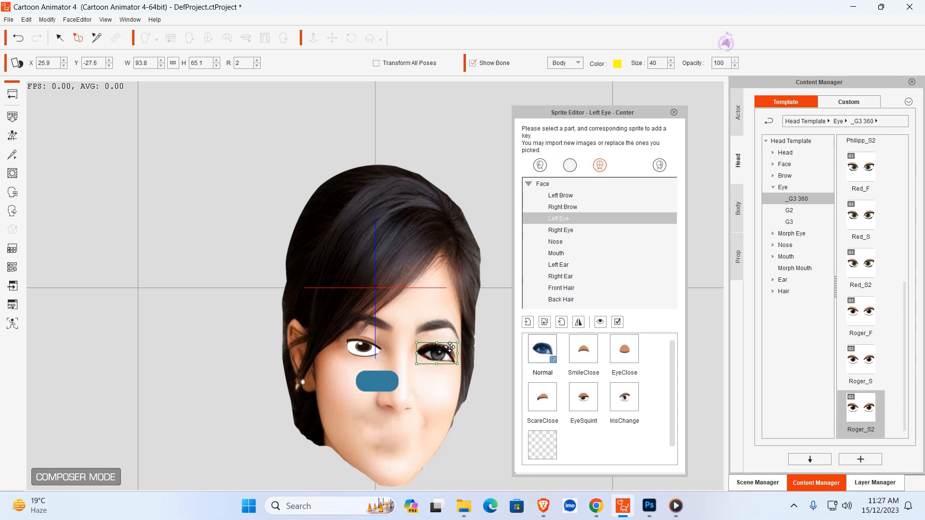
Step: Replace the right eye's Normal sprite with Reye.png and fit it at about 493.4 by 72.8, X -5.3, Y -24.2
click(365, 354)
click(544, 322)
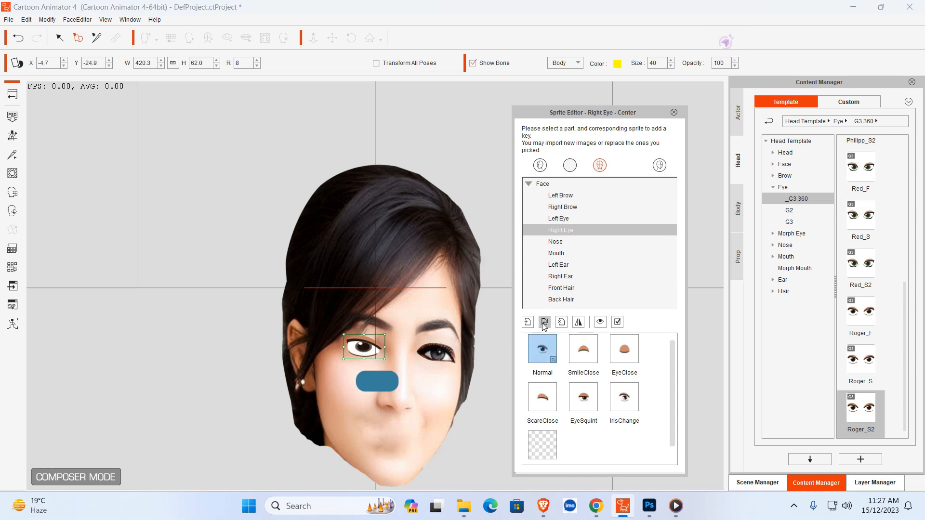
click(608, 290)
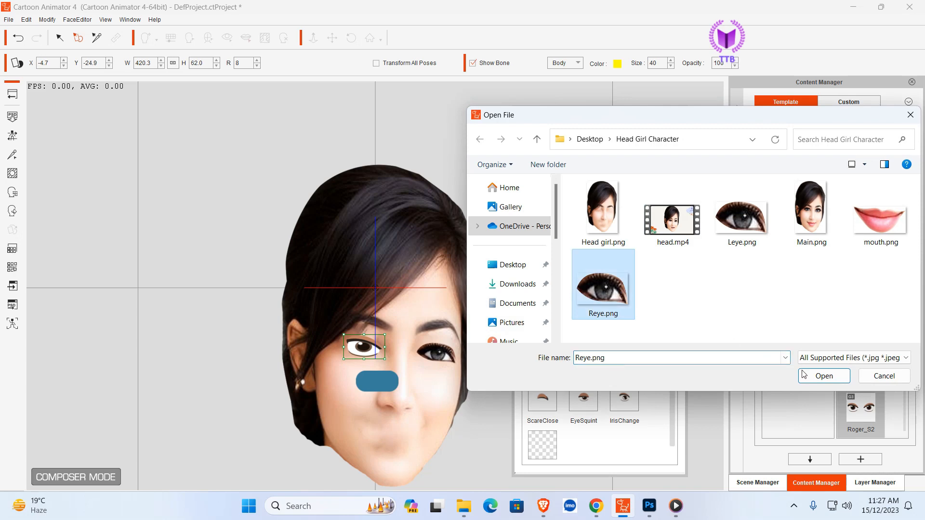
click(799, 376)
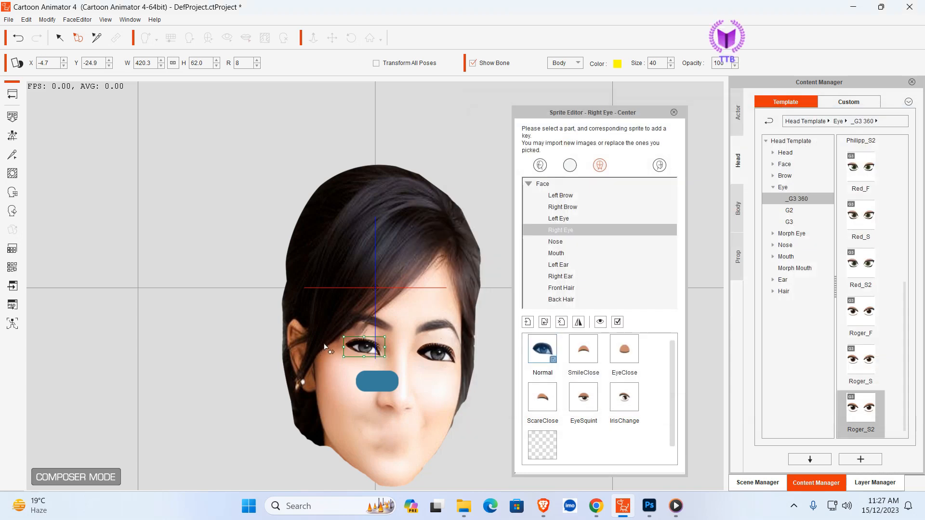
drag(344, 336, 359, 344)
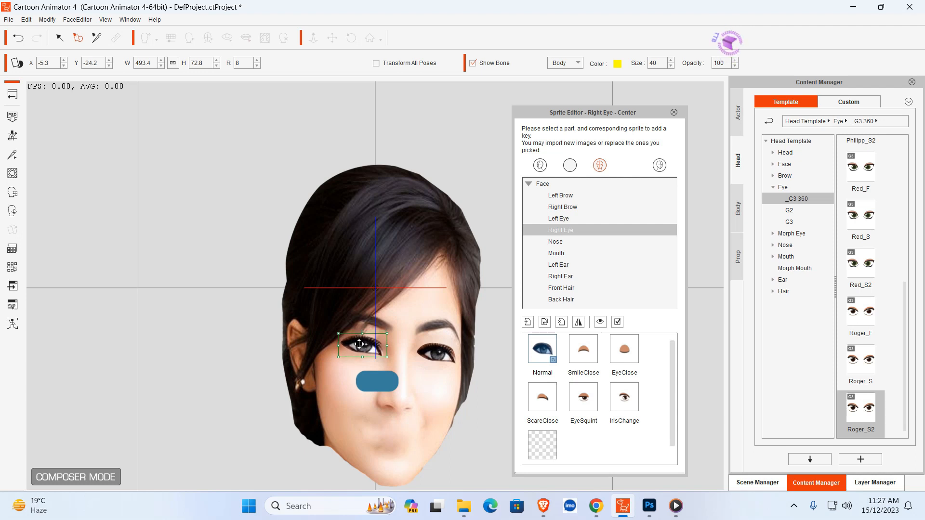
Step: Enlarge the left eye's Normal sprite slightly to about 96.9 wide and 67.2 high
click(431, 349)
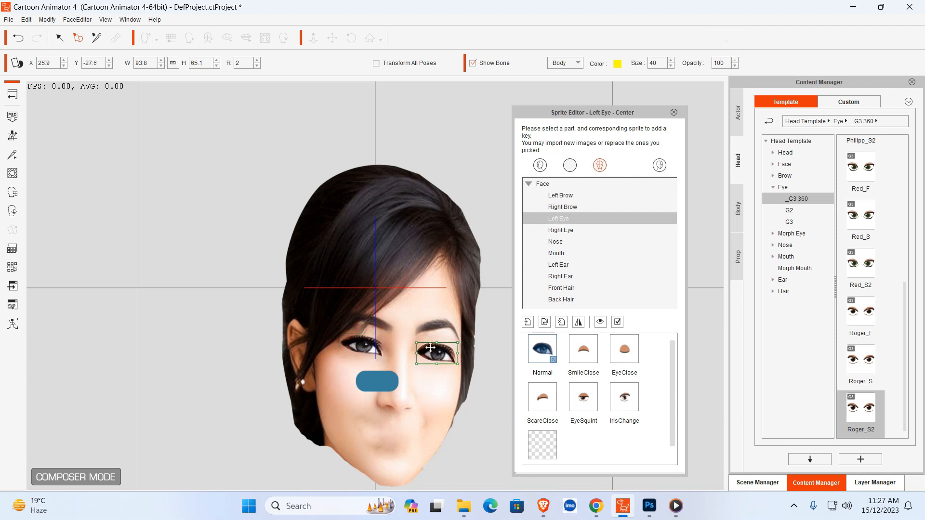
drag(459, 343, 461, 342)
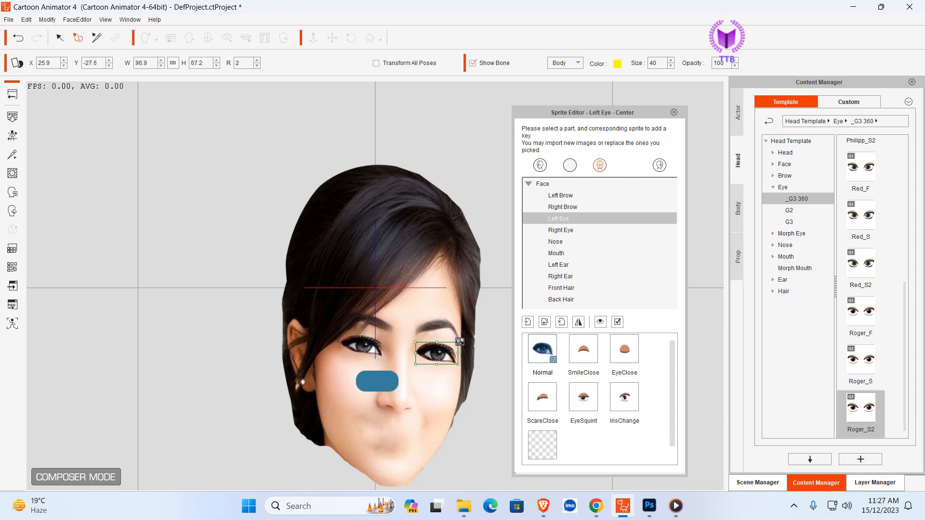
click(464, 362)
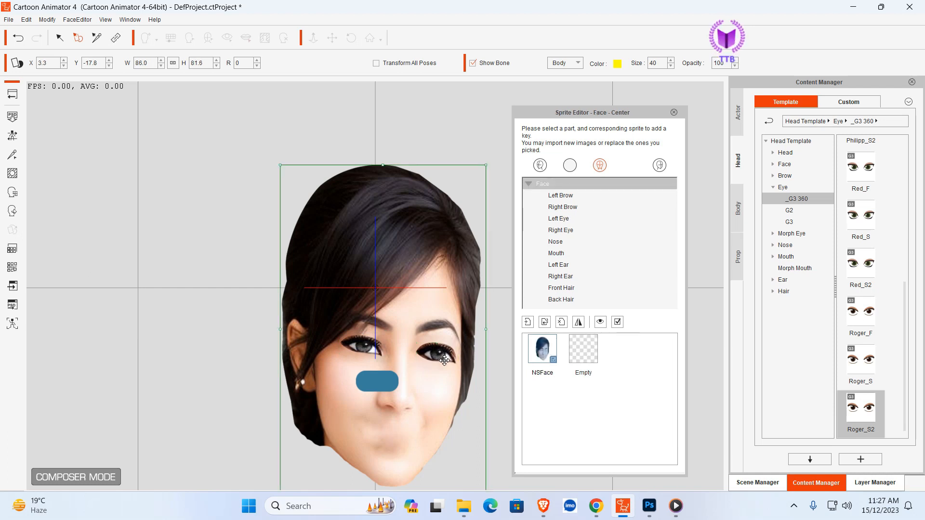
click(444, 361)
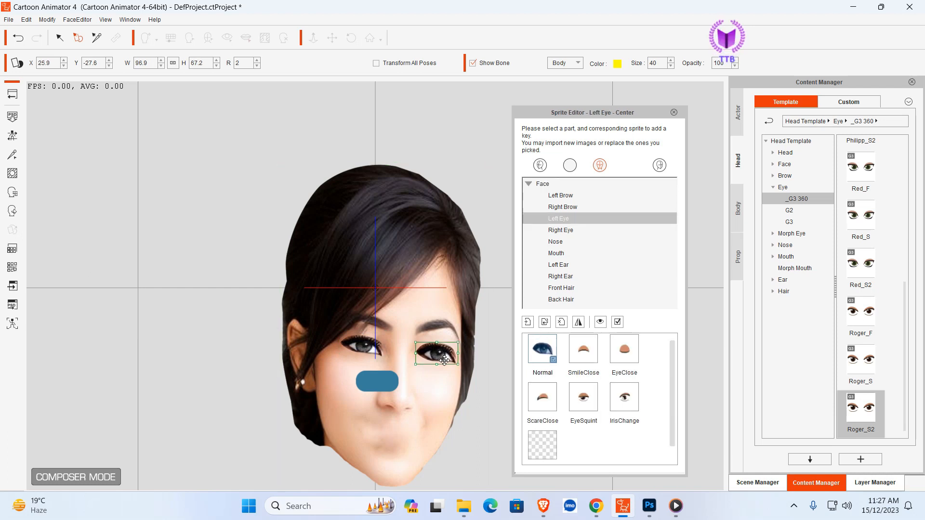
click(451, 381)
Step: Rotate the left eye's SmileClose sprite to about 4 to match the slant of the eye
click(444, 357)
click(586, 356)
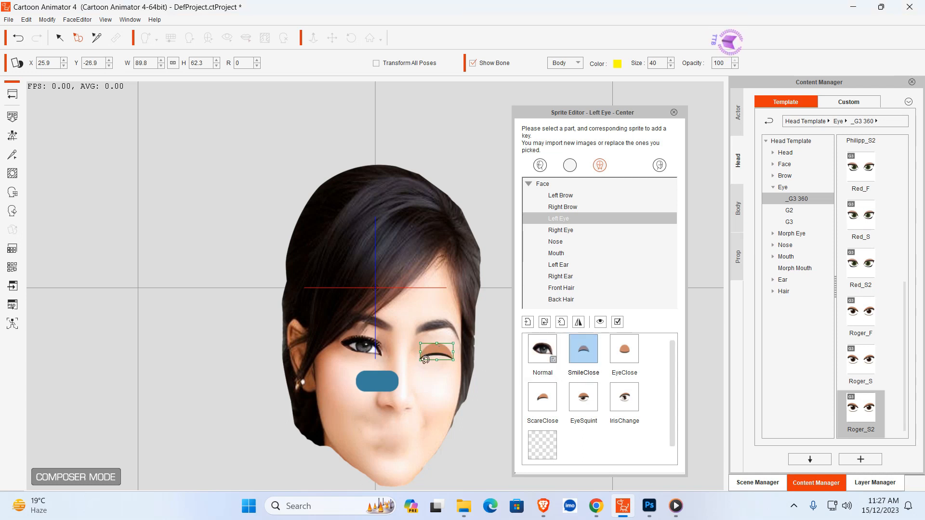
drag(420, 360, 418, 359)
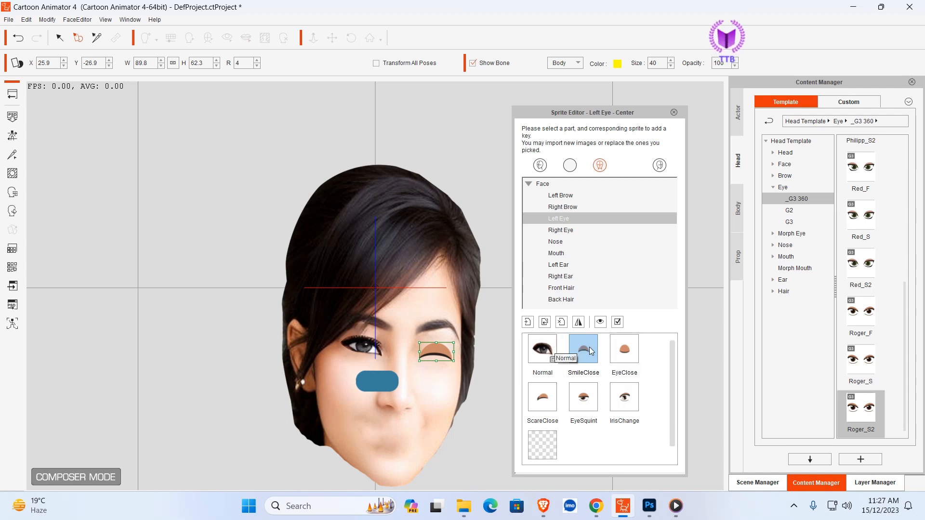
Step: Fit the right eye's EyeSquint sprite at about 368.0 by 77.7, rotation 18, and its IrisChange sprite at about 417.3 by 65.3, rotation 14
drag(350, 271, 374, 343)
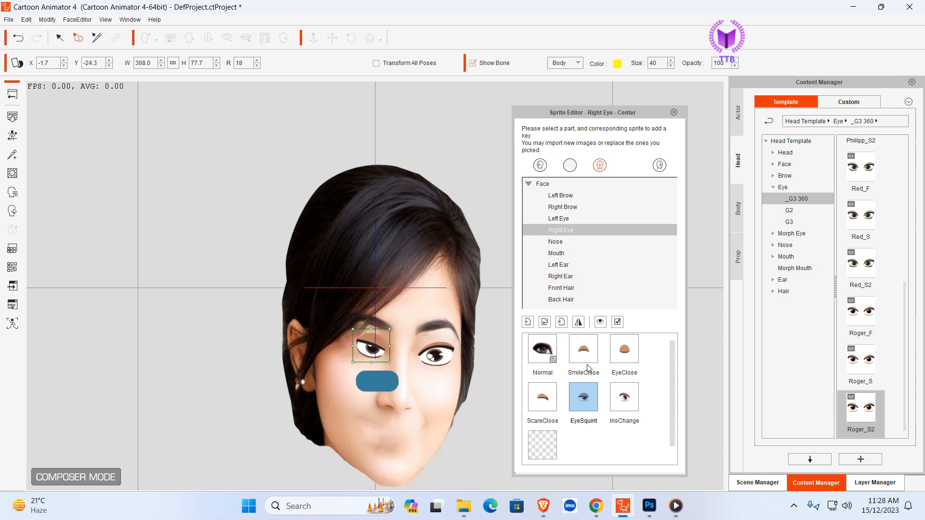
click(624, 397)
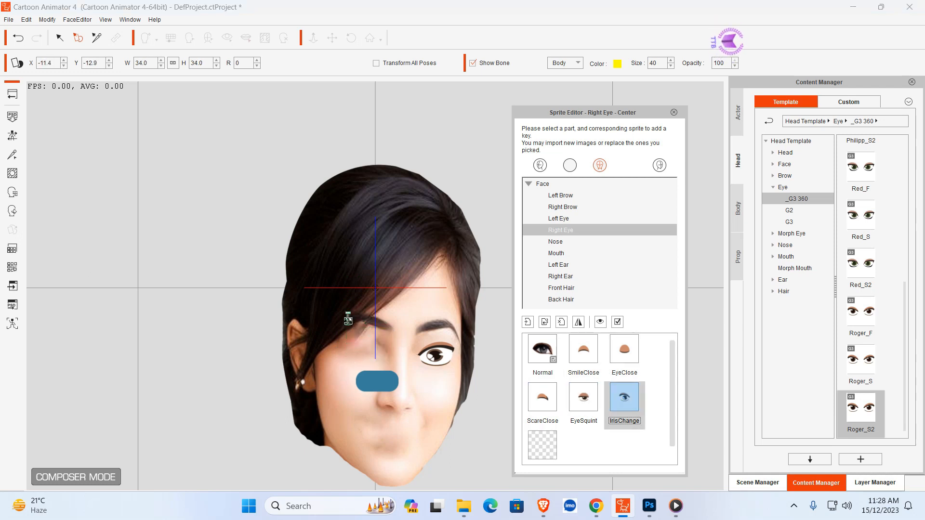
drag(348, 319, 350, 348)
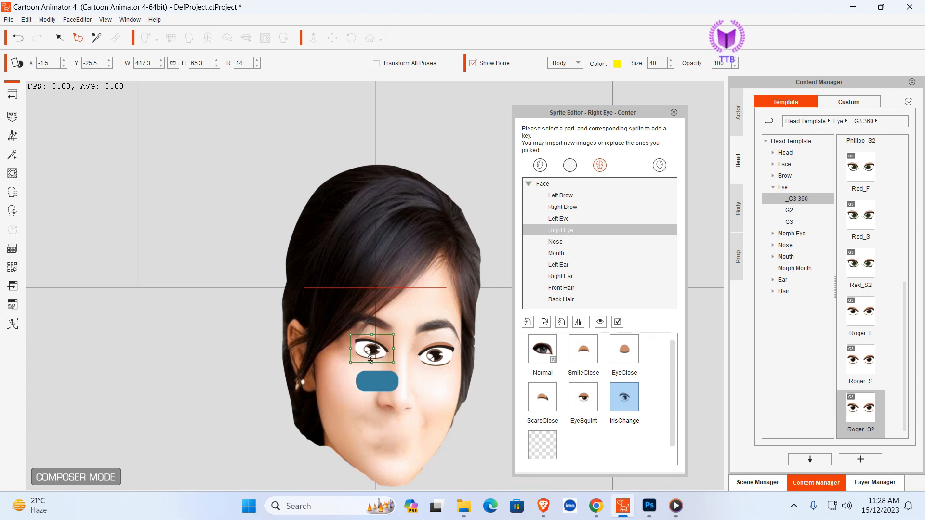
Step: Close the Sprite Editor and replace the blue placeholder mouth with the Martha_F mouth template from the _G3 360 set
click(392, 384)
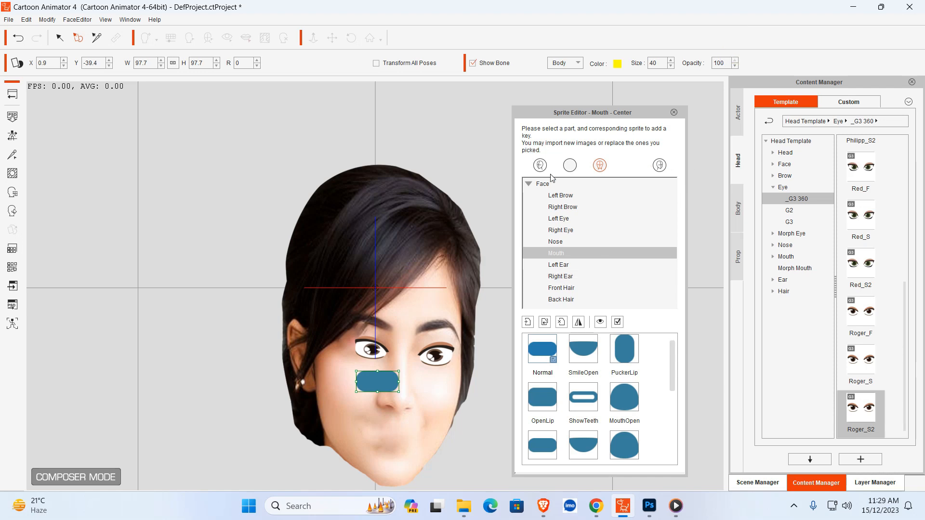
click(674, 112)
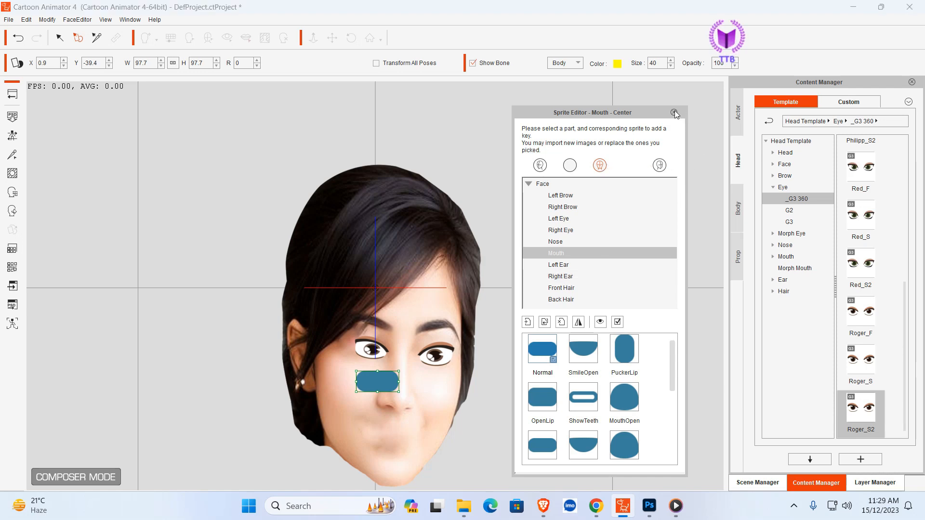
click(772, 187)
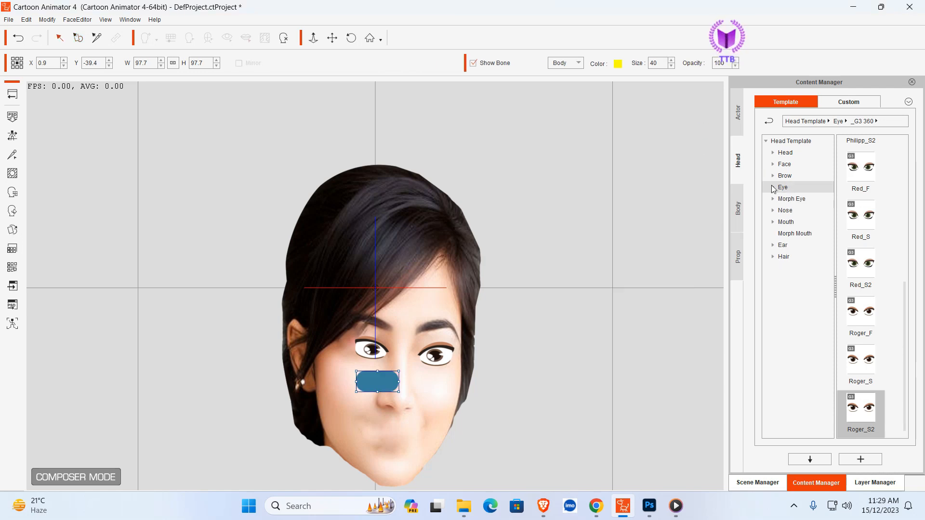
click(773, 222)
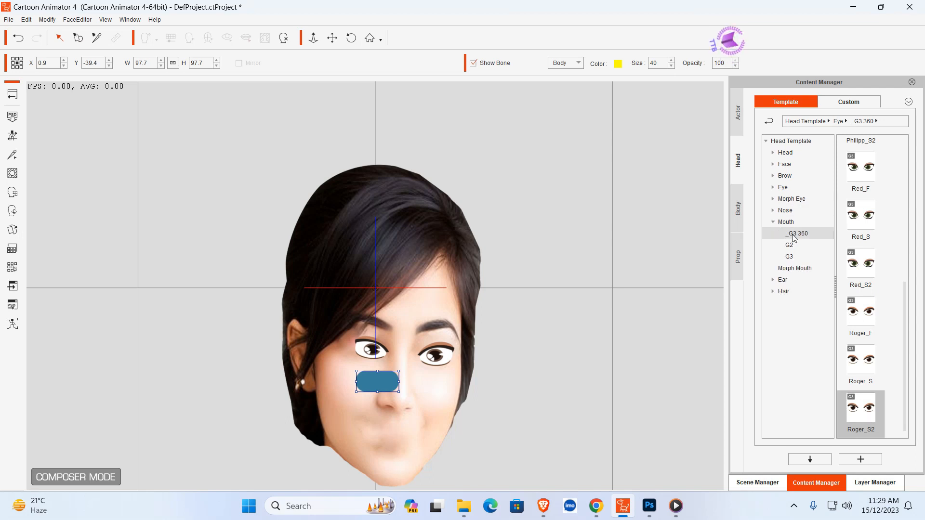
click(797, 233)
scroll(871, 257, down, 3)
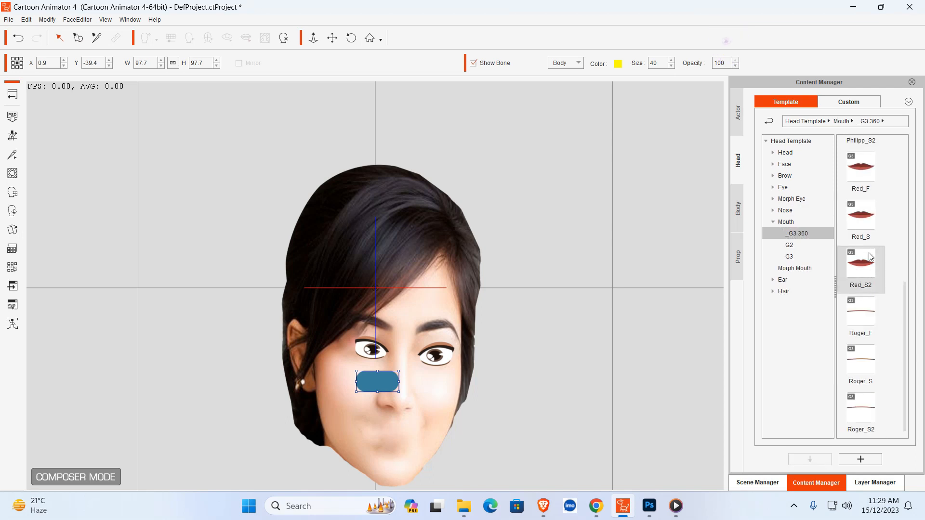
scroll(867, 217, up, 5)
double_click(862, 159)
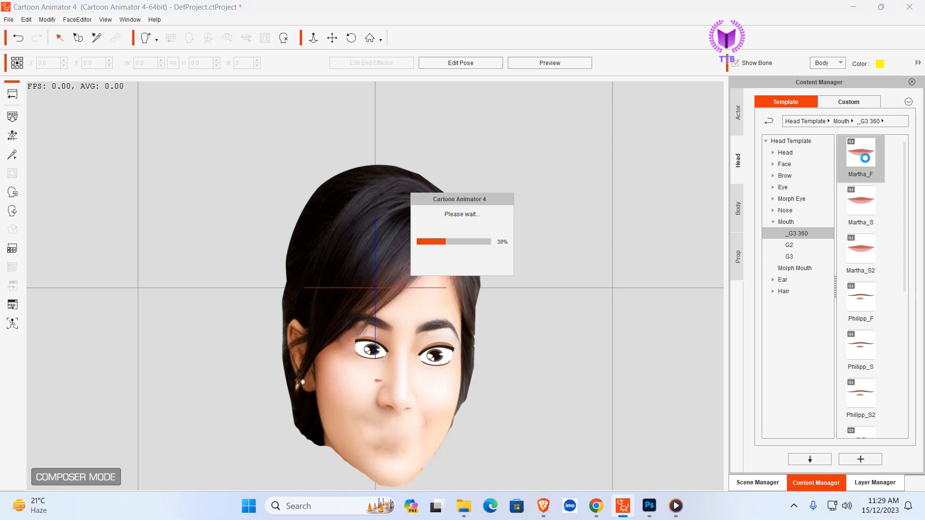
Step: Place the new mouth below the nose at about X 8.9, Y -61.4 and size it to about 152.2 by 152.2
click(378, 381)
drag(357, 385, 394, 443)
drag(395, 435, 395, 435)
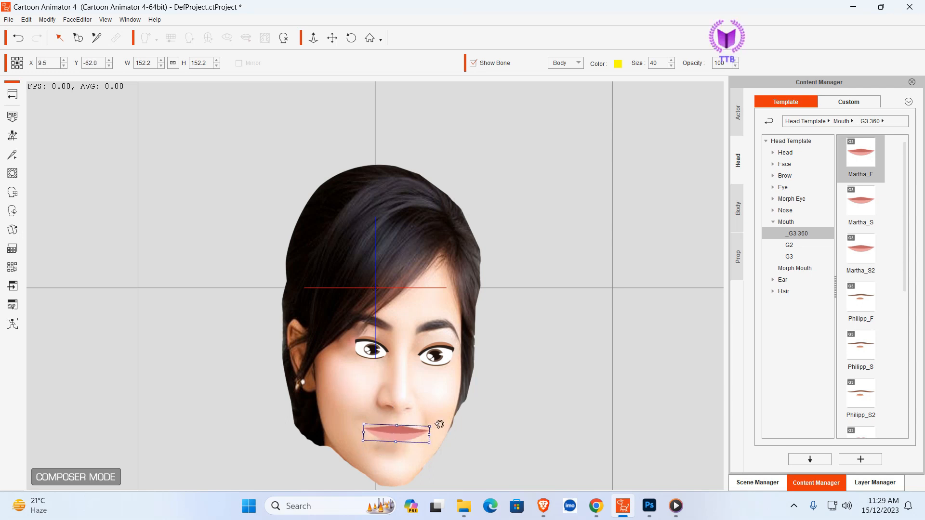
click(516, 419)
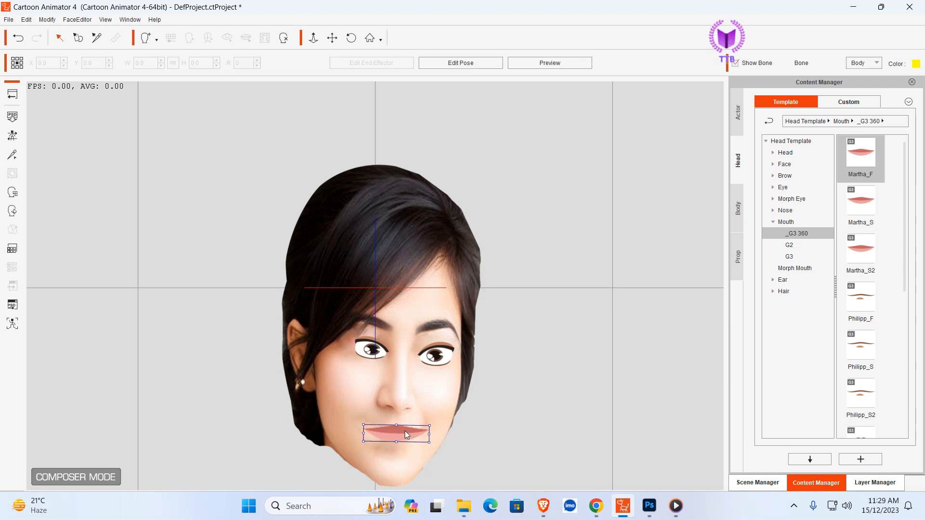
Step: Replace the mouth's Normal sprite with mouth.png and fit it at about 86.4 by 69.6, X 7.9, Y -63.6
click(406, 435)
double_click(406, 435)
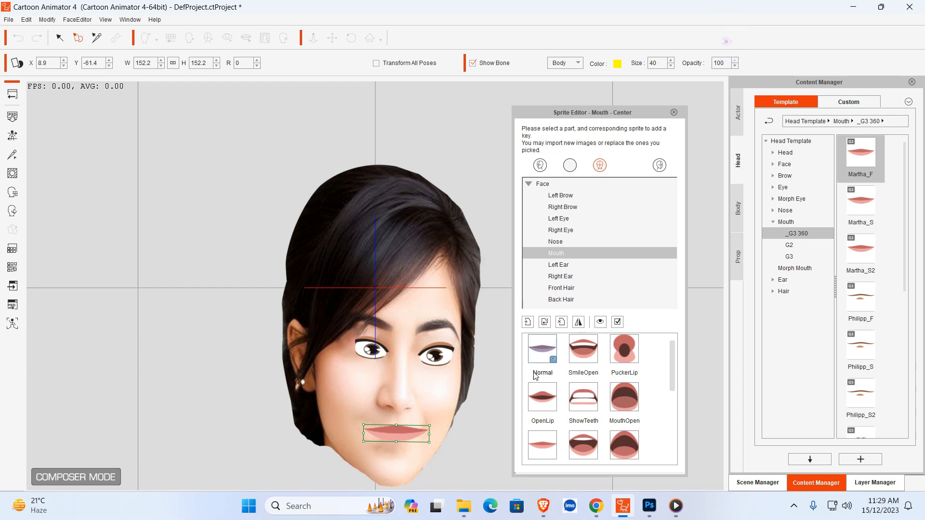
click(545, 323)
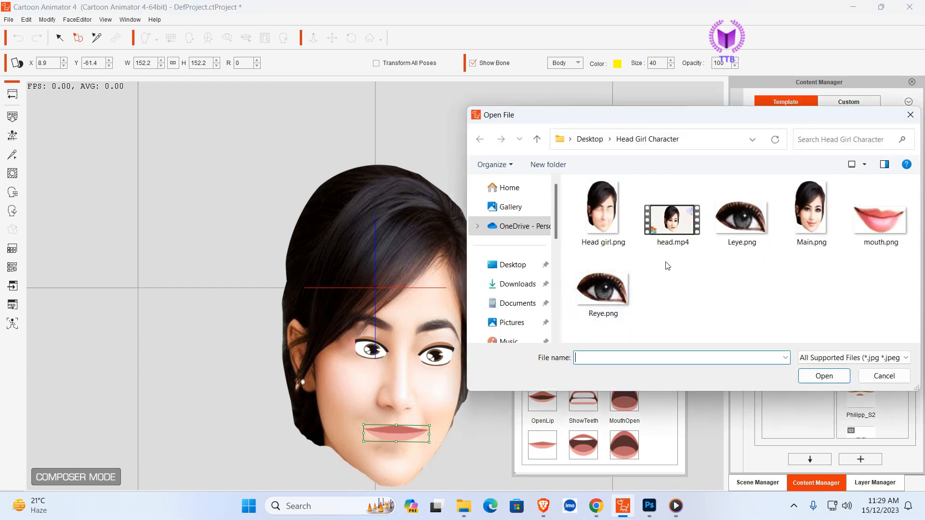
click(868, 231)
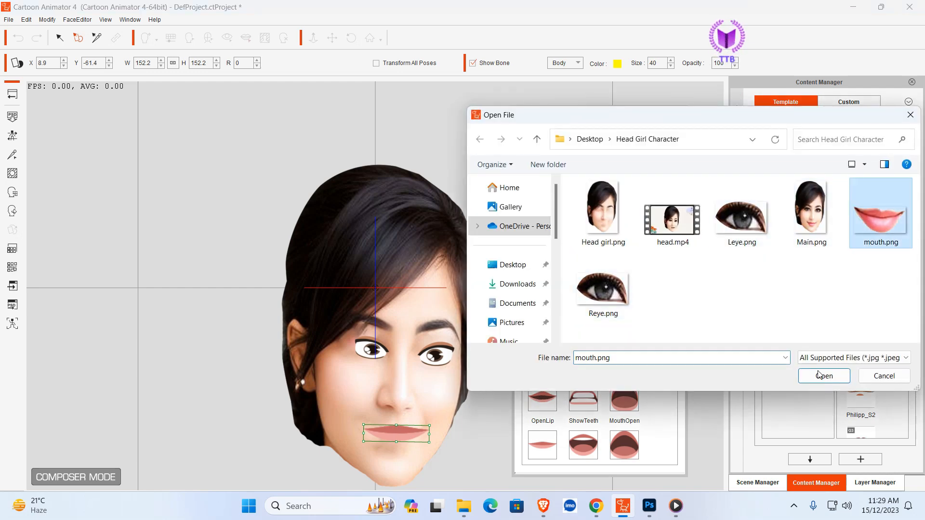
click(824, 376)
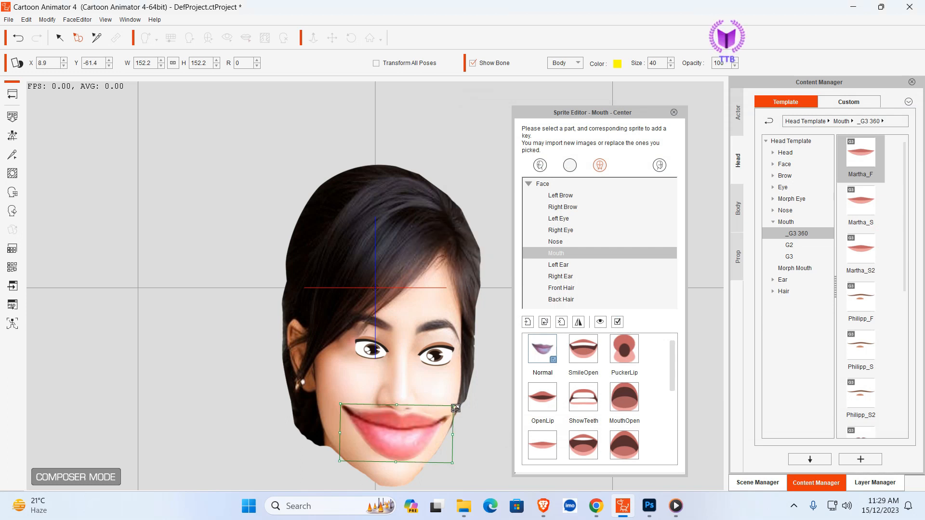
drag(452, 406, 395, 429)
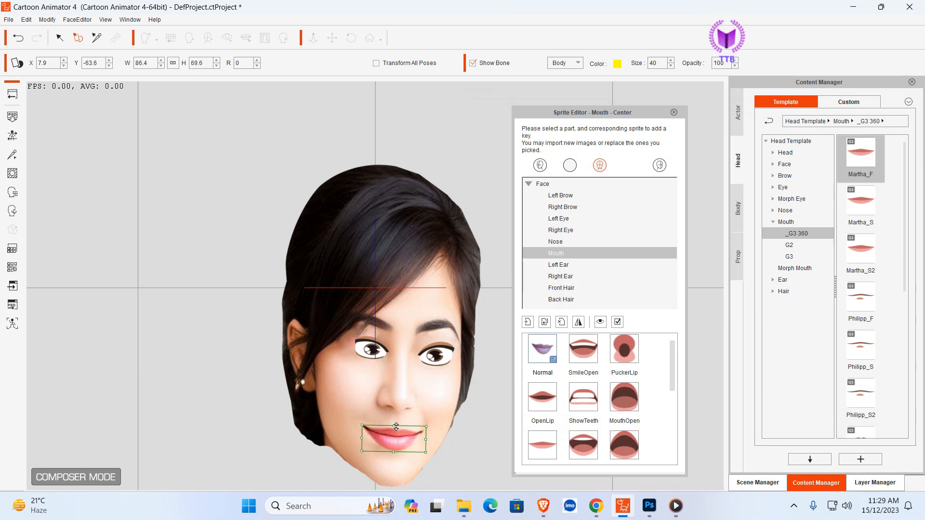
Step: Fit the mouth's SmileOpen sprite at about 125.2 by 56.8, X 8.0, Y -61.3, and adjust the PuckerLip sprite over the lip area
click(583, 348)
drag(397, 417, 427, 429)
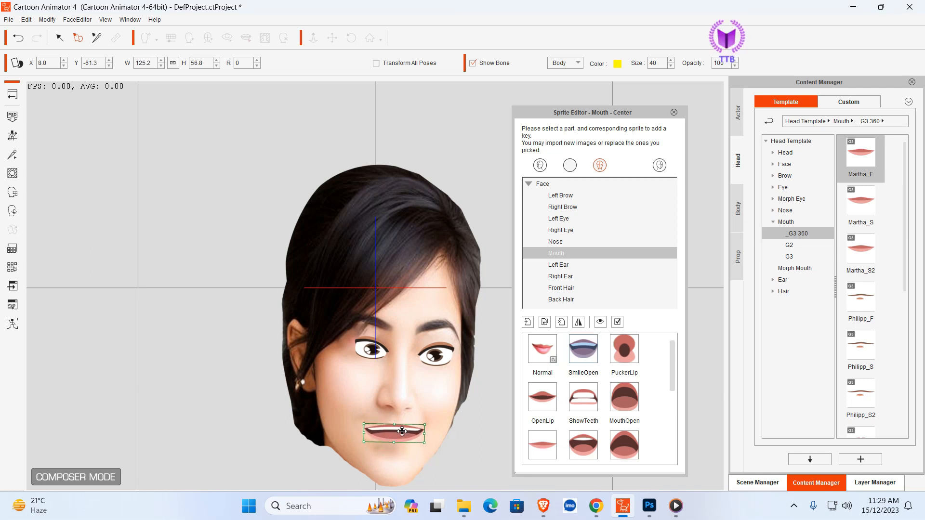
click(622, 374)
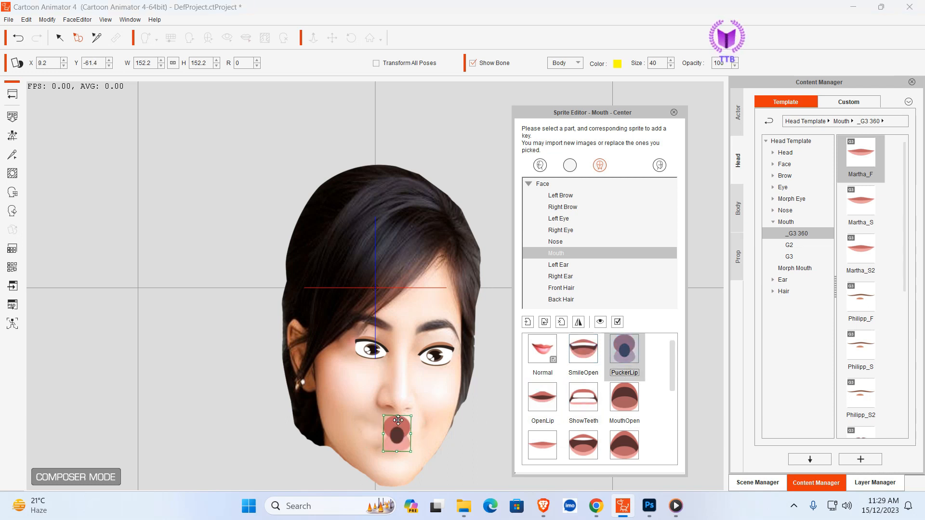
drag(396, 415, 399, 447)
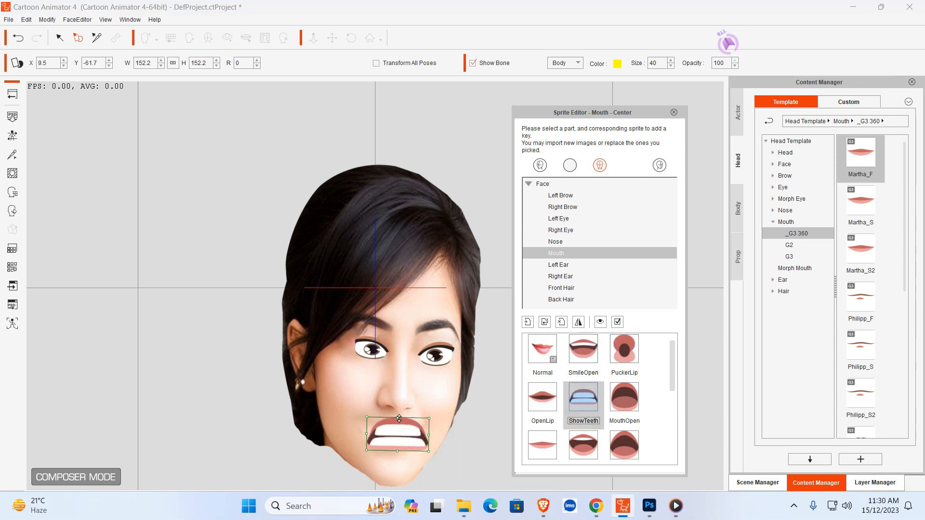
Step: Shrink the mouth's ShowTeeth sprite to about 139.0 by 84.3 at X 8.1, Y -63.9, and adjust the MouthOpen sprite below the nose
drag(399, 418, 410, 438)
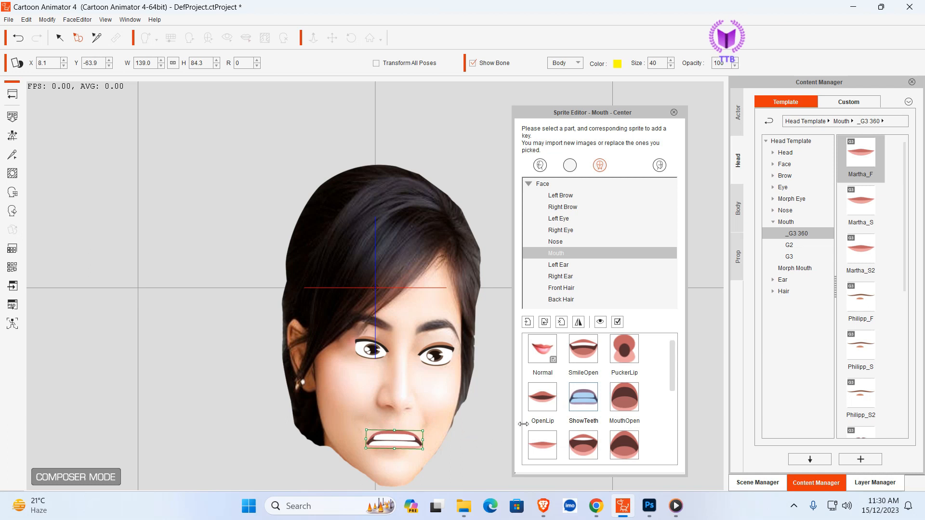
click(621, 398)
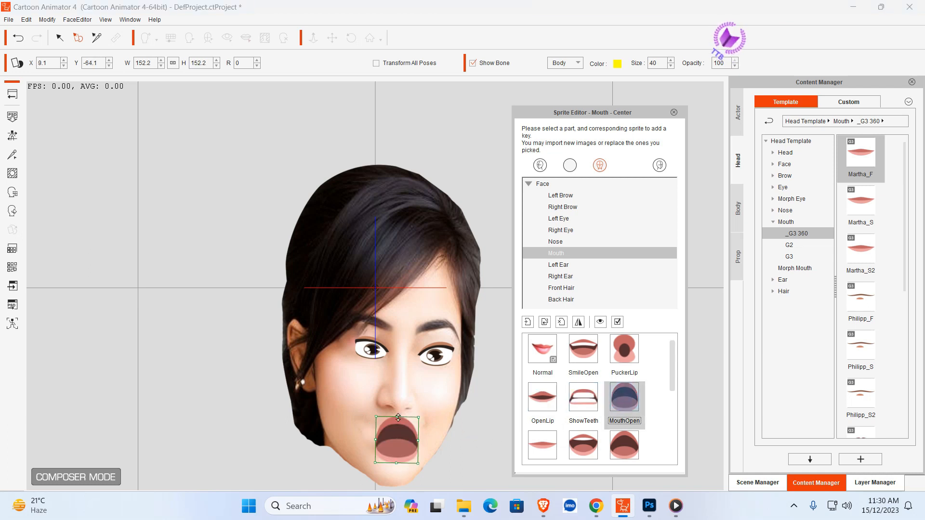
mouse_move(402, 435)
mouse_down()
mouse_move(380, 422)
mouse_move(420, 434)
mouse_move(401, 424)
mouse_move(401, 444)
mouse_move(403, 428)
mouse_up()
Step: Rotate the mouth's lip-sync Normal sprite to about 2 and stretch its height to about 178.4
click(540, 437)
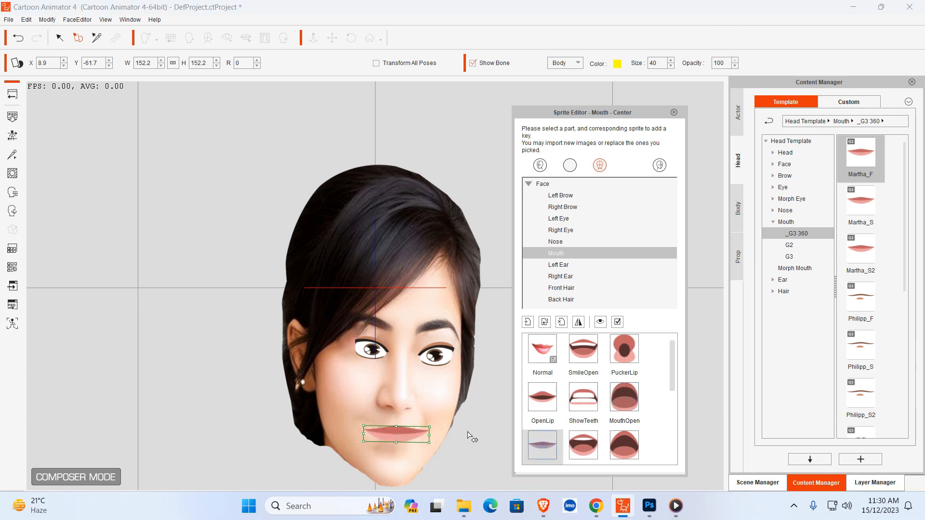
drag(434, 425, 403, 446)
drag(436, 421, 435, 423)
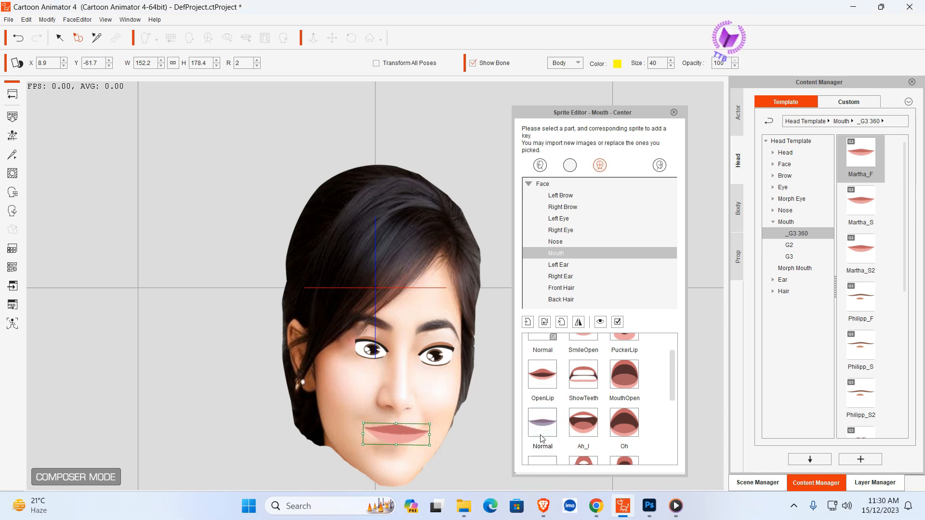
Step: Fit the mouth's FV and EE lip-sync sprites over the lip area and flatten the OpenLip sprite to about 121.5 high
scroll(613, 430, down, 5)
click(531, 396)
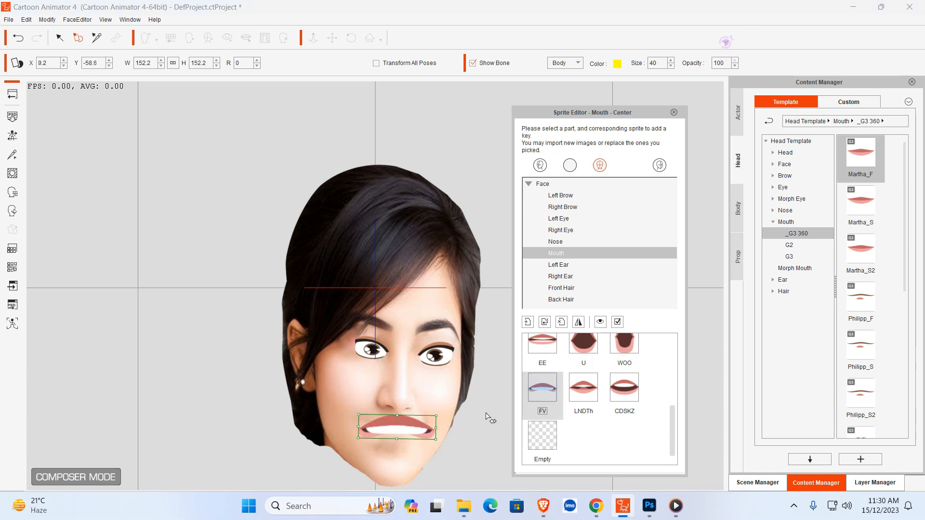
drag(397, 424, 421, 428)
click(538, 345)
scroll(597, 388, up, 5)
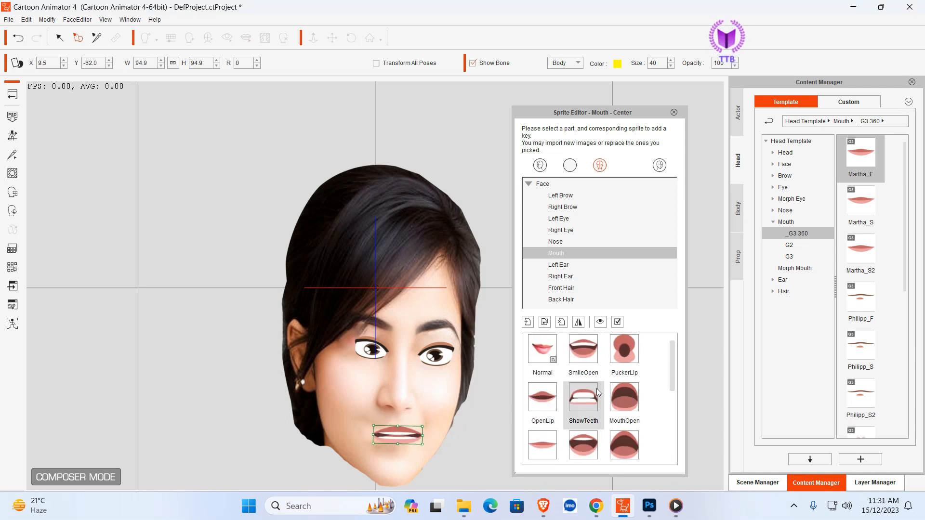
click(532, 405)
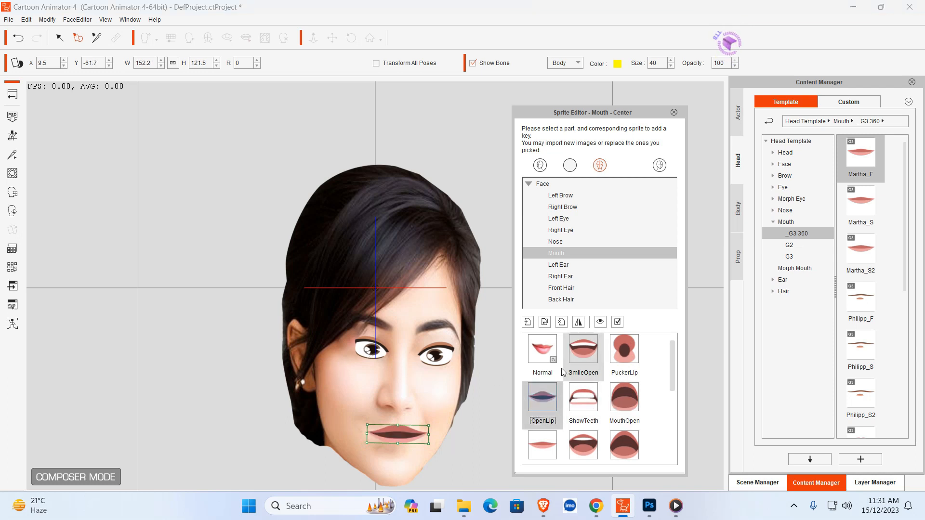
Step: Move the mouth's Normal expression sprite slightly to about X 9.3, Y -63.4
click(541, 349)
click(404, 436)
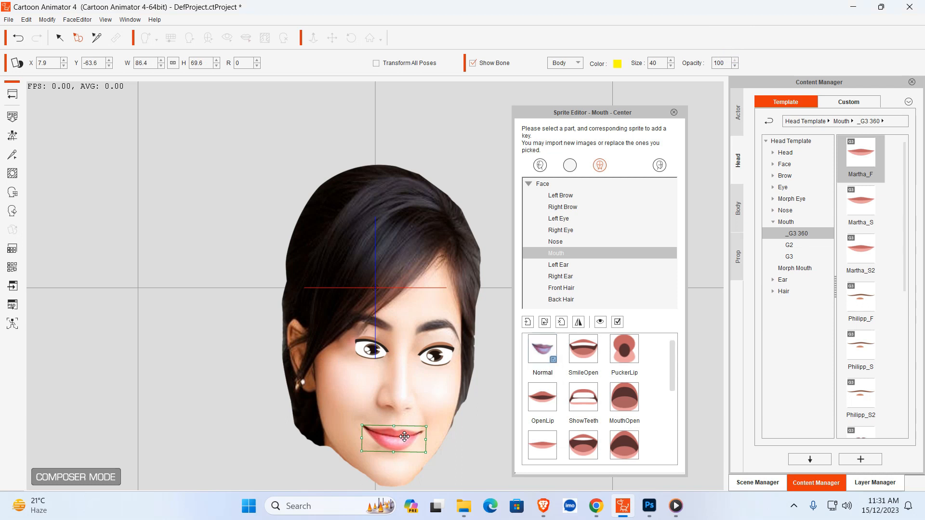
drag(404, 437, 408, 435)
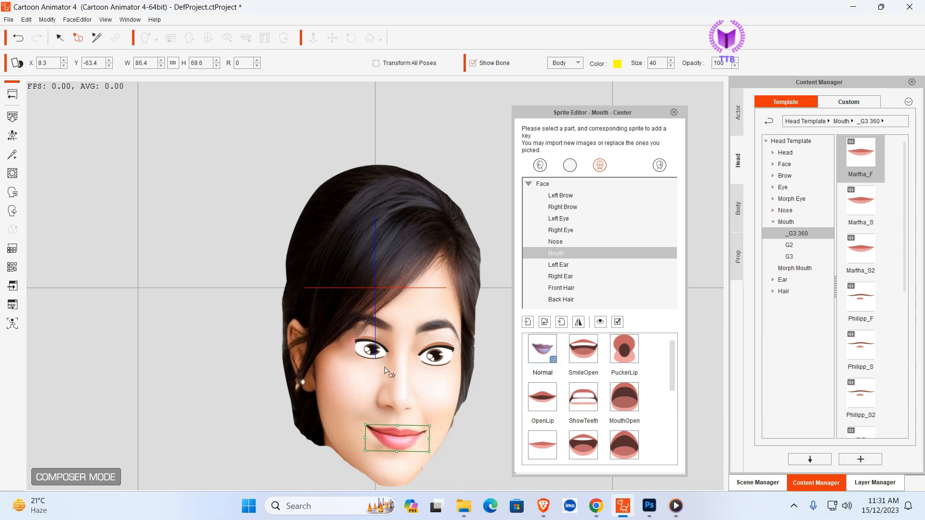
Step: Switch both the right eye and the left eye back to their Normal sprites
click(378, 347)
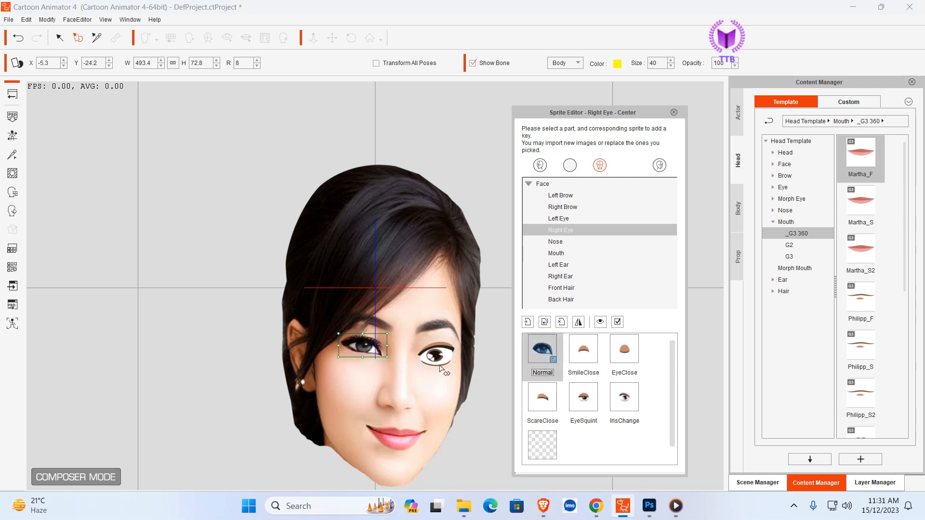
click(453, 354)
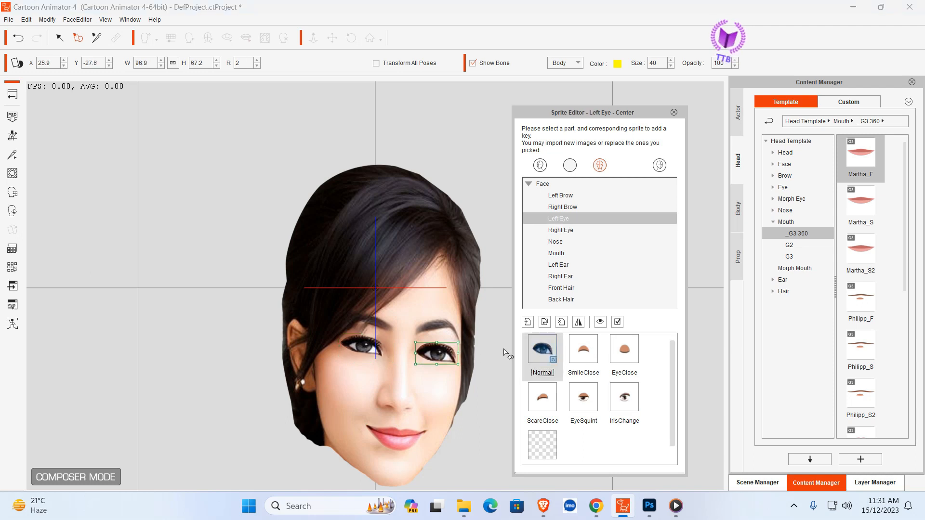
click(489, 369)
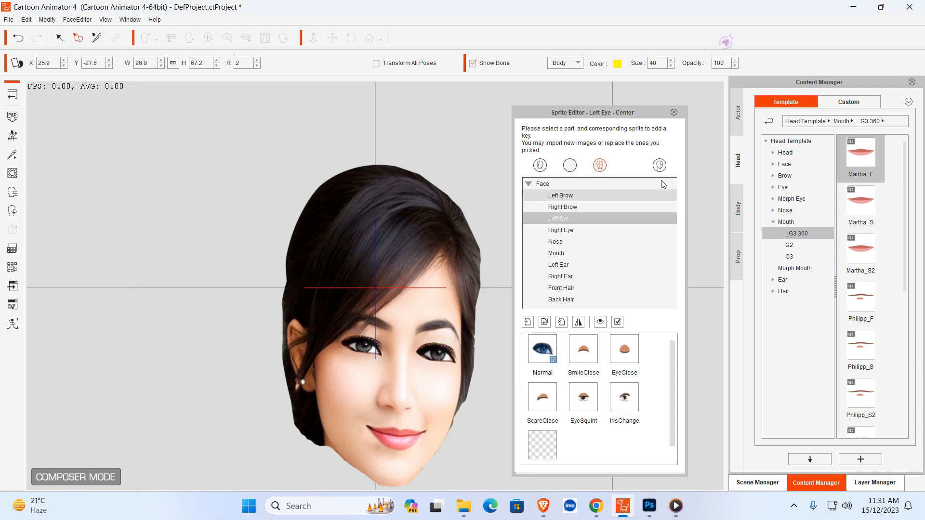
Step: Leave the Sprite Editor, return to Stage mode and move the head up to about X 8.3, Y 135.1
click(674, 114)
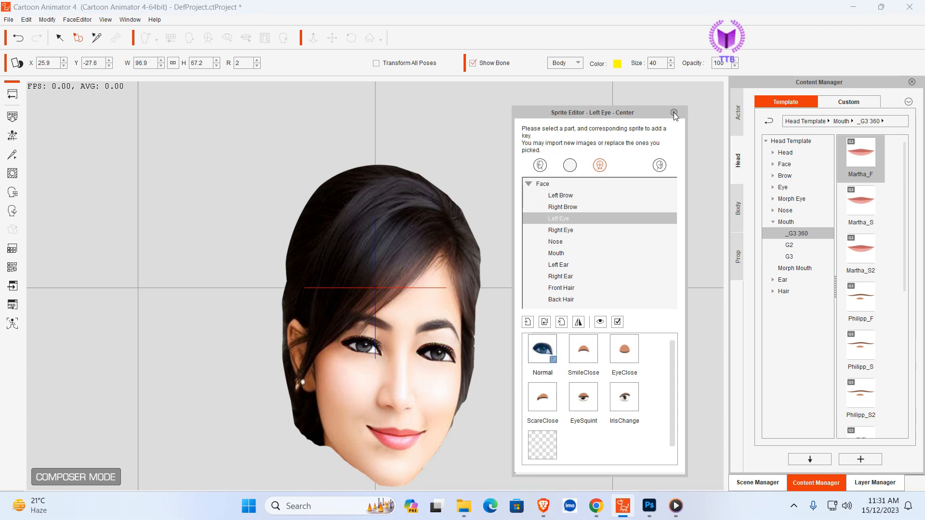
click(13, 94)
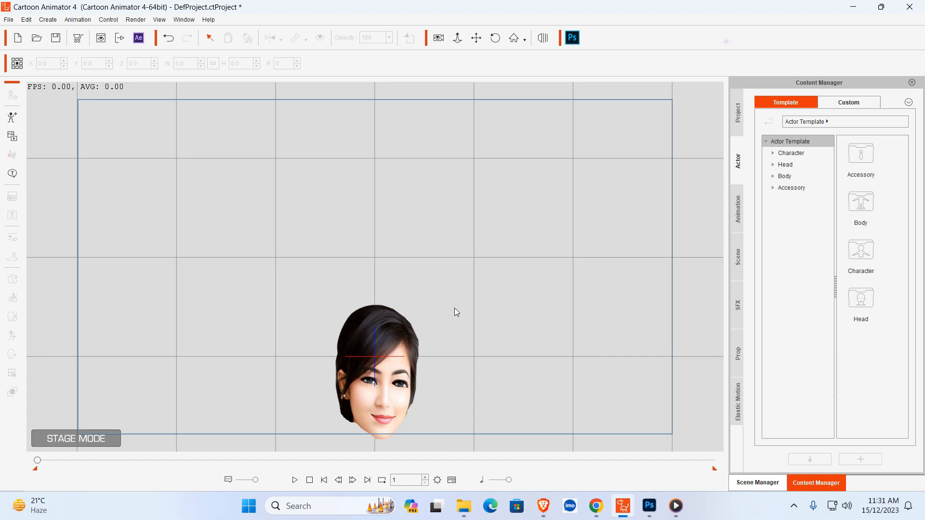
click(399, 346)
drag(398, 346, 407, 214)
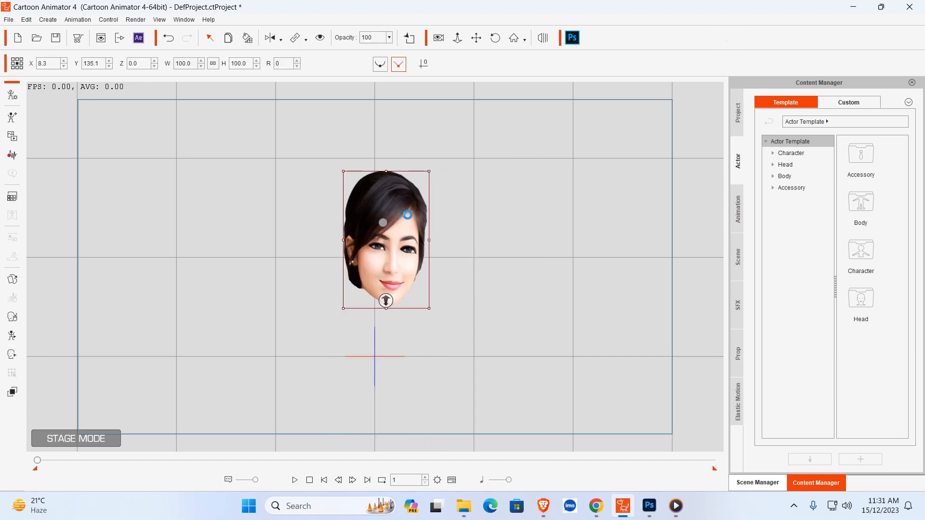
click(496, 223)
click(394, 235)
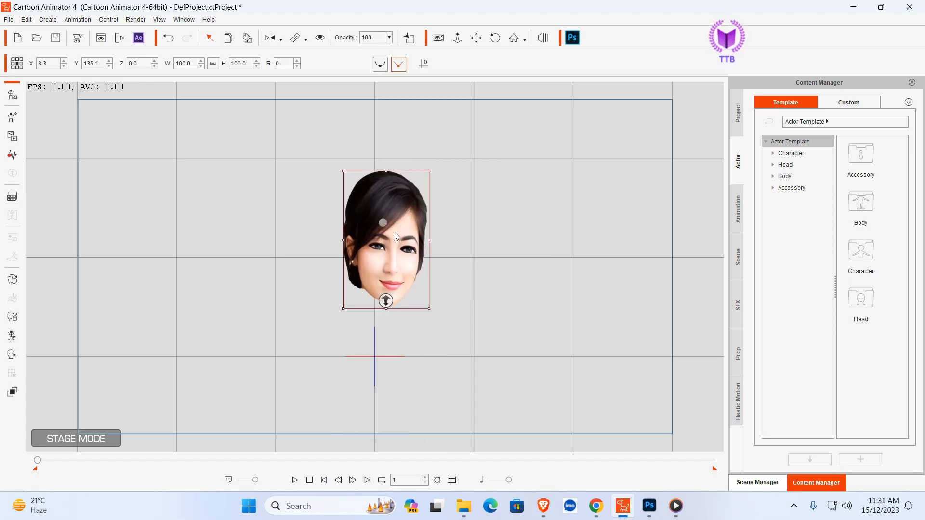
Step: Create a voice script for the head from the wave file Head Character.WAV
click(497, 232)
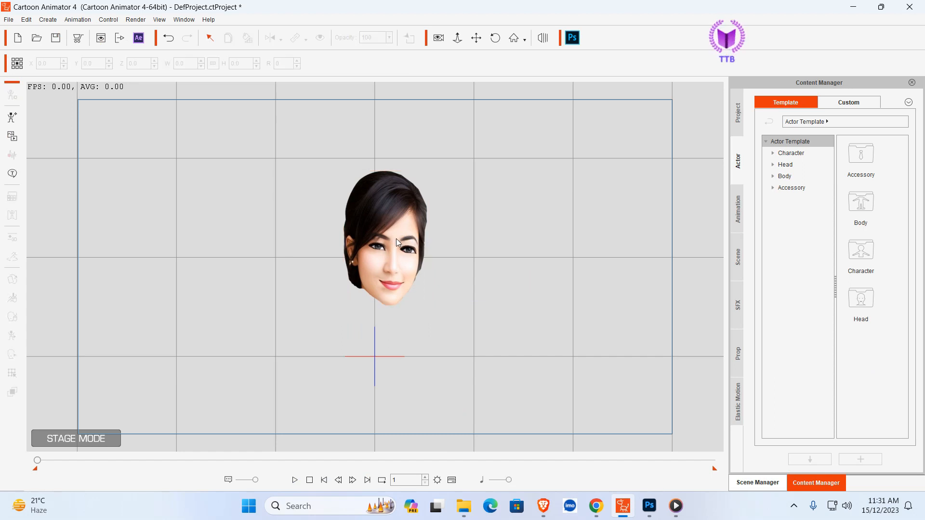
click(397, 236)
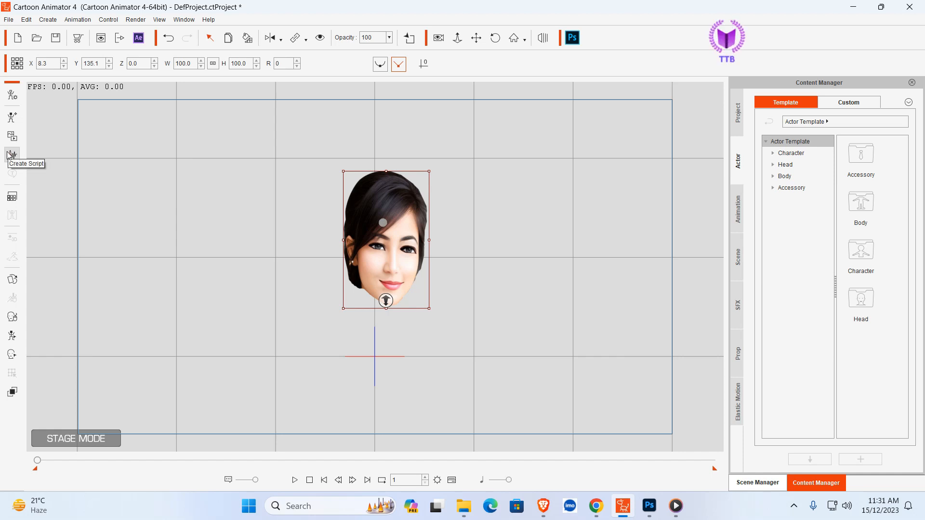
click(10, 154)
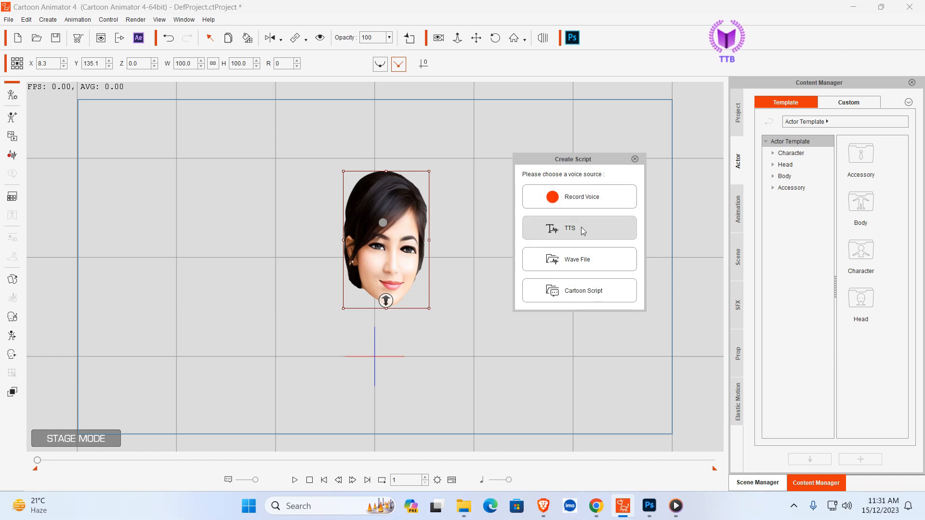
click(582, 262)
click(158, 112)
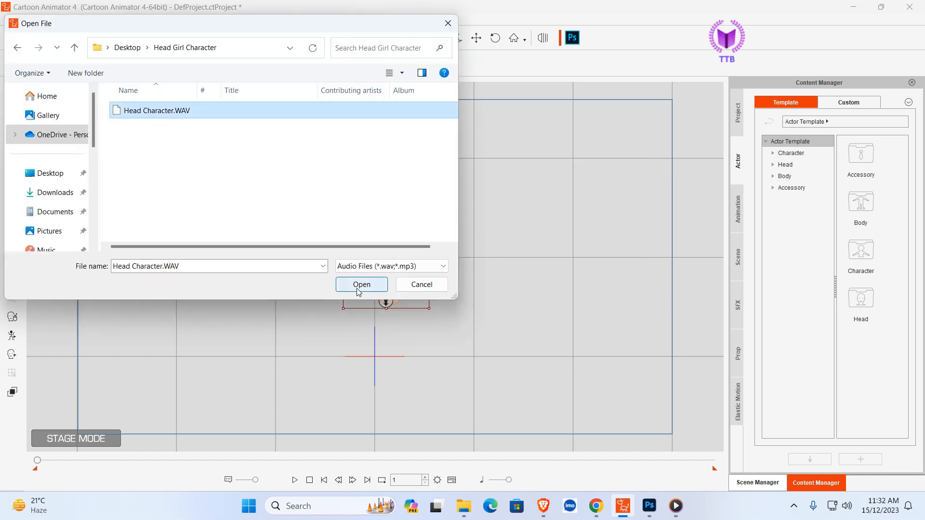
click(361, 284)
Step: Preview the head's lip-synced speech, stop playback and return the playhead to frame 1
key(space)
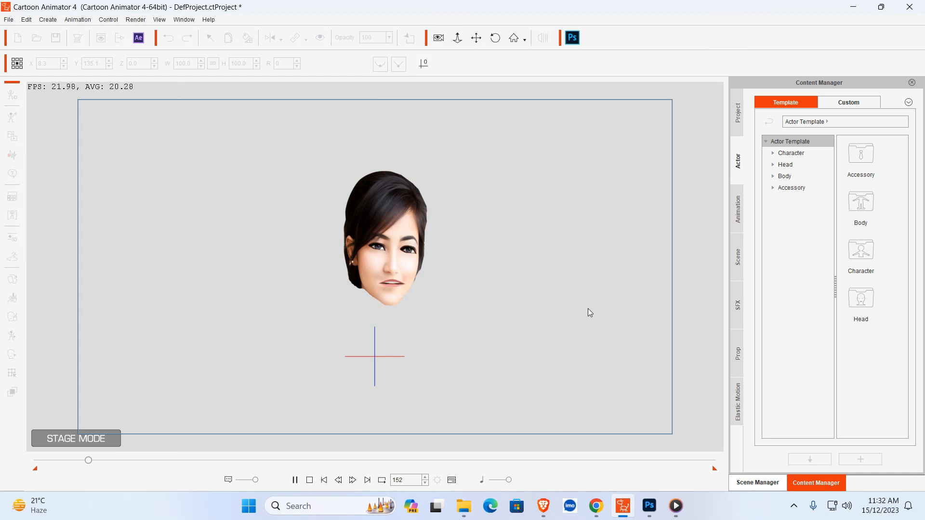
click(295, 480)
drag(102, 461, 2, 457)
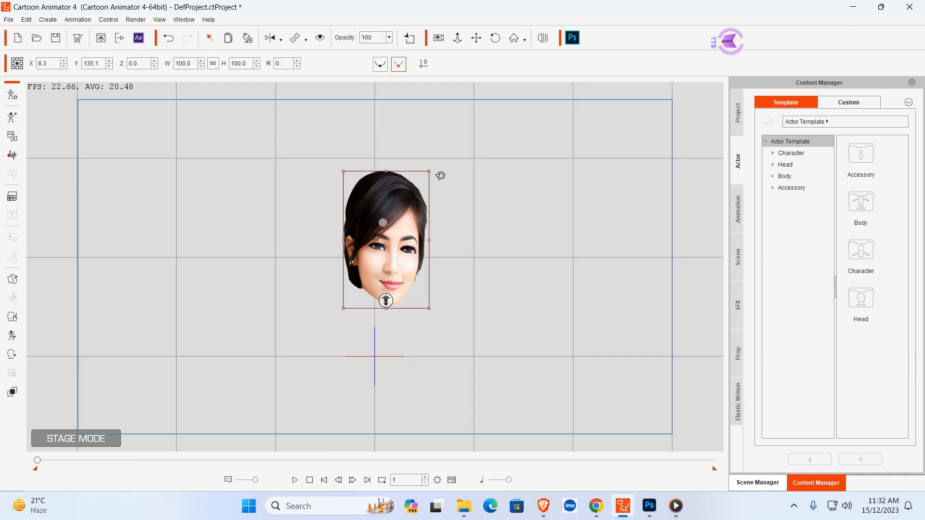
Step: Apply the Blink face animation from the G3 face templates to the head at frame 1
click(495, 187)
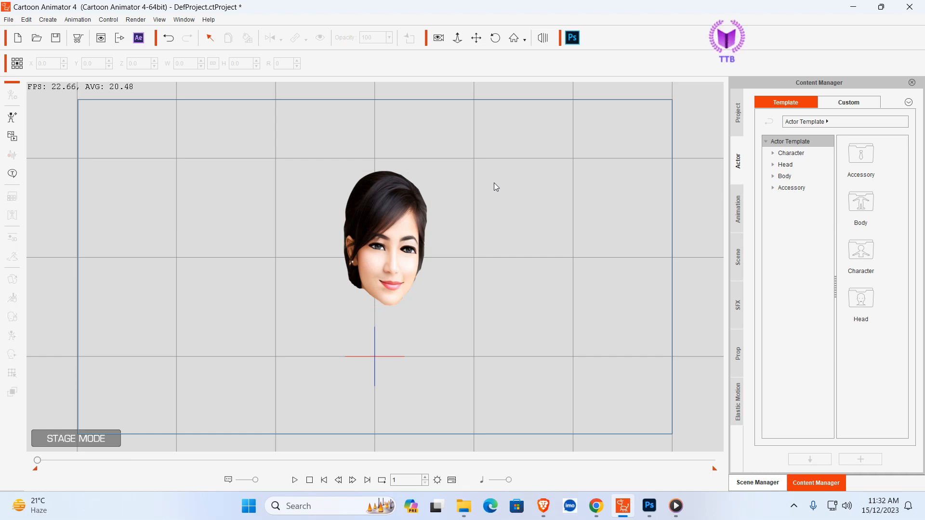
click(403, 213)
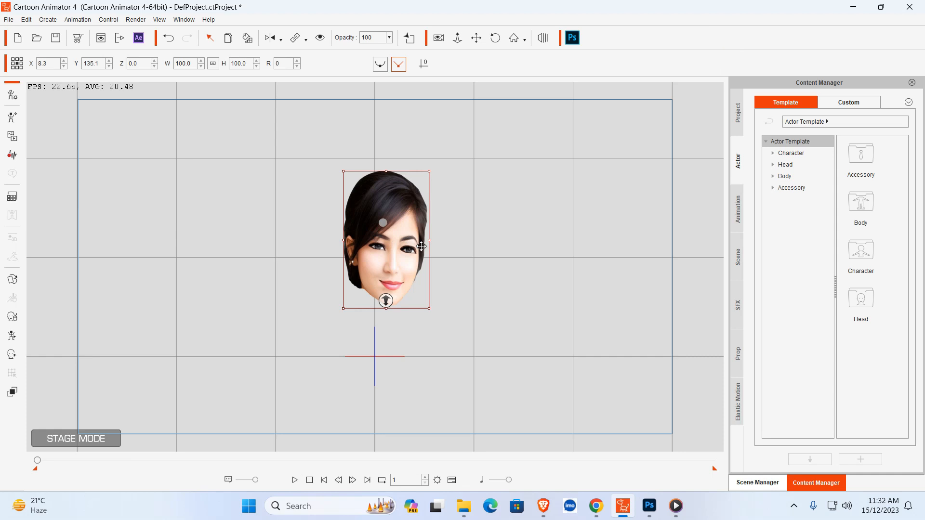
click(737, 211)
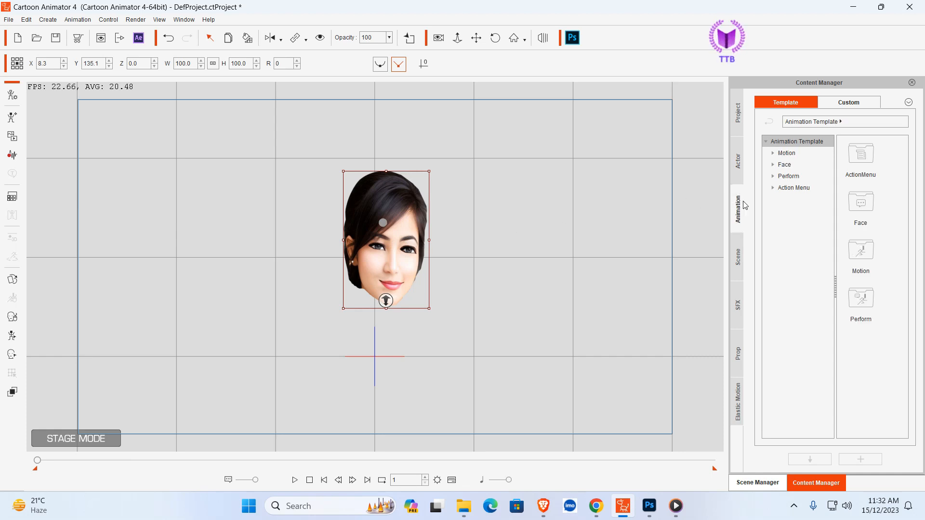
click(776, 164)
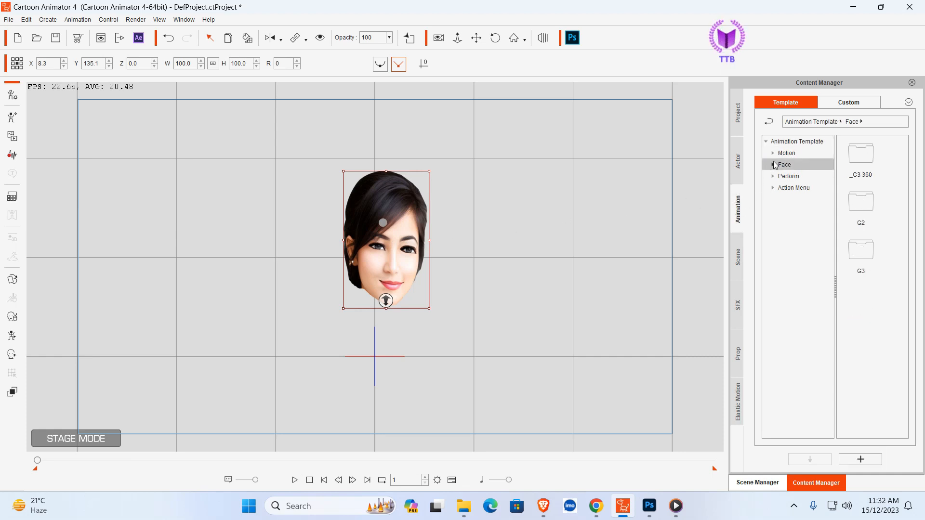
click(773, 164)
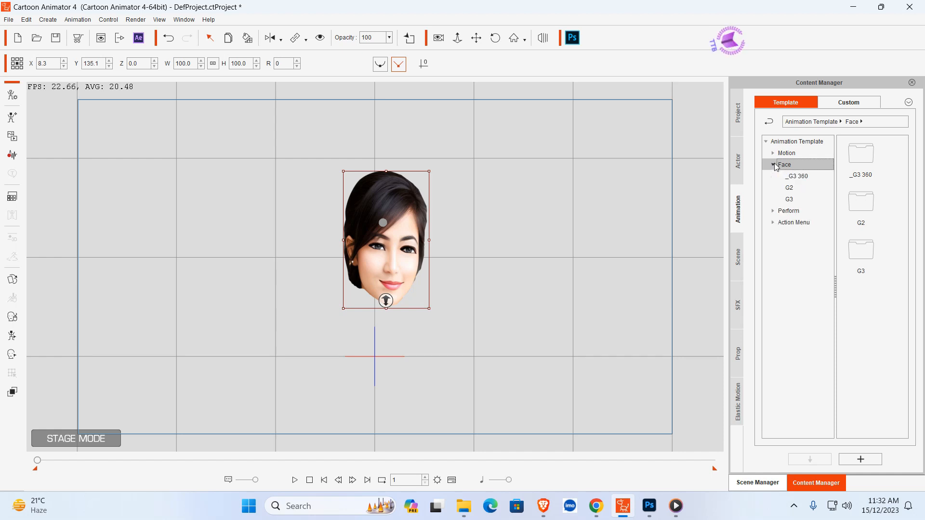
click(793, 201)
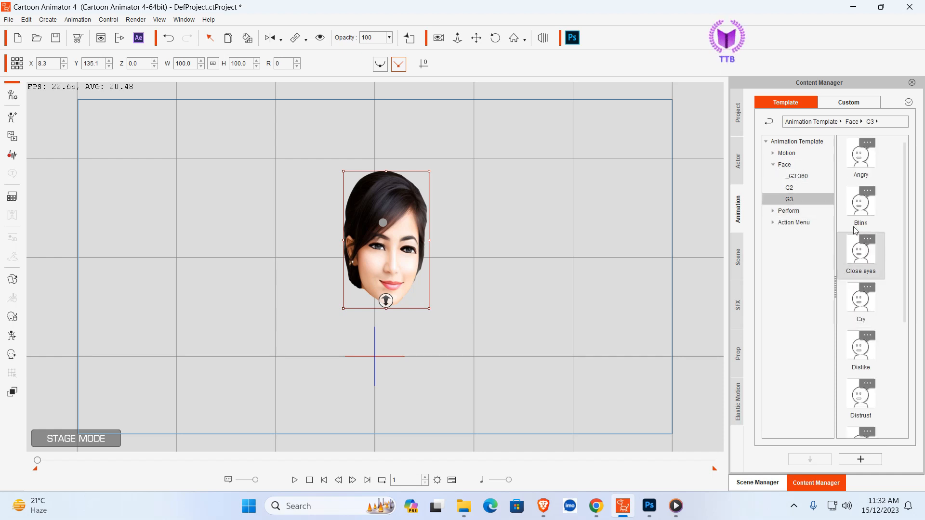
scroll(858, 241, down, 1)
scroll(860, 212, up, 1)
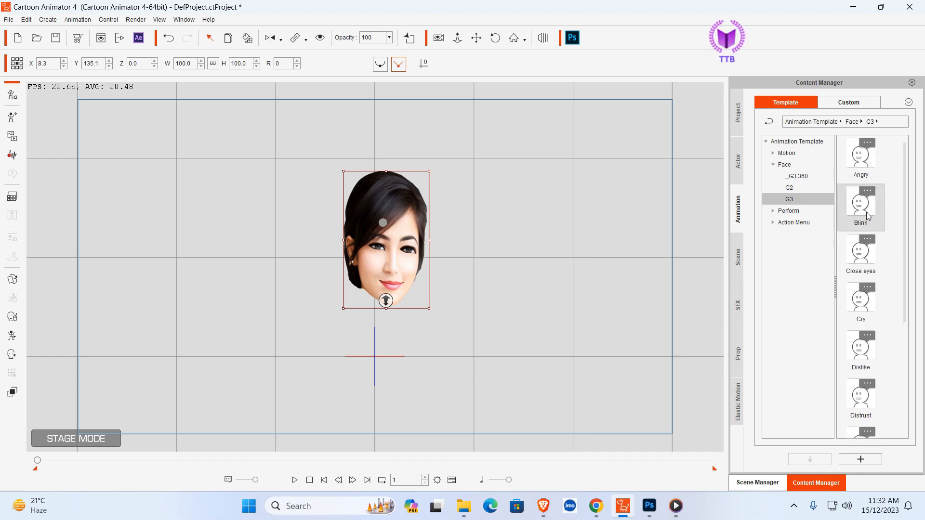
drag(867, 209, 393, 230)
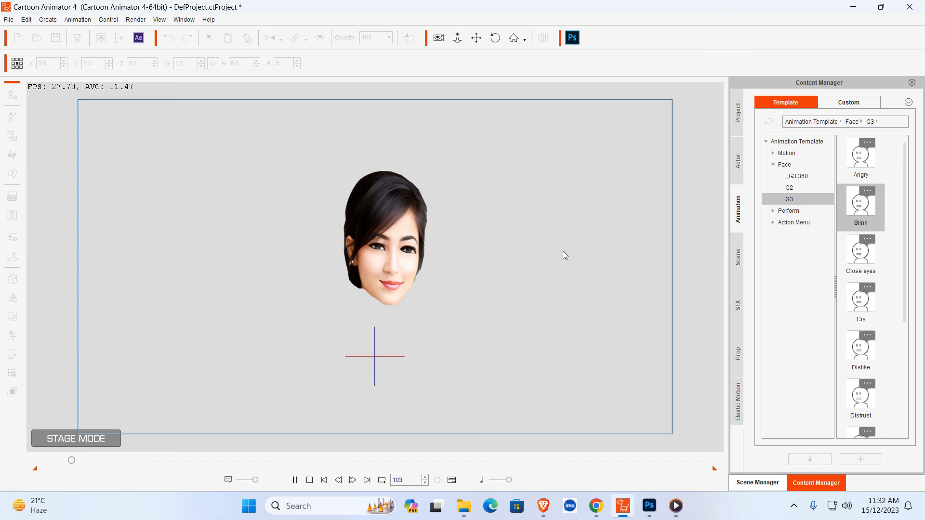
Step: Apply the G3 face animations Angry, Cry, Happy and Surprise to the head one after another along the timeline
drag(867, 167, 400, 241)
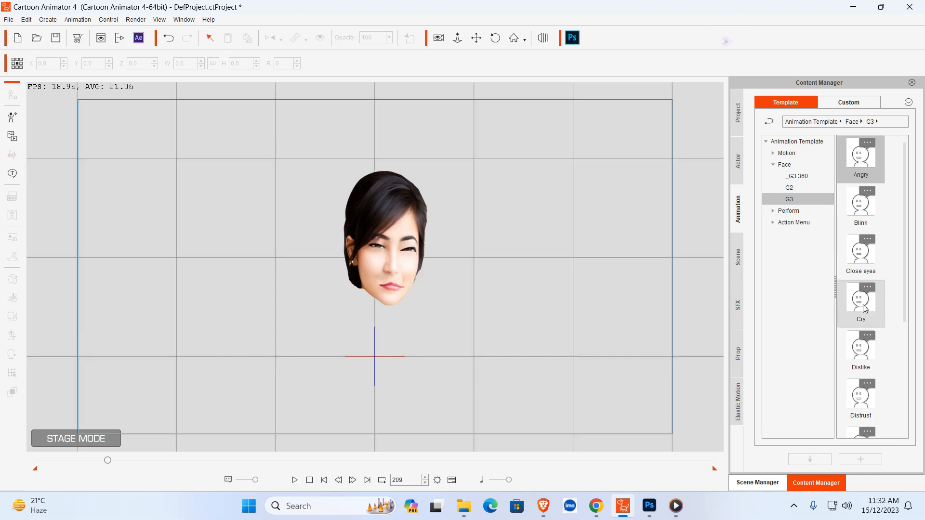
drag(863, 304, 391, 236)
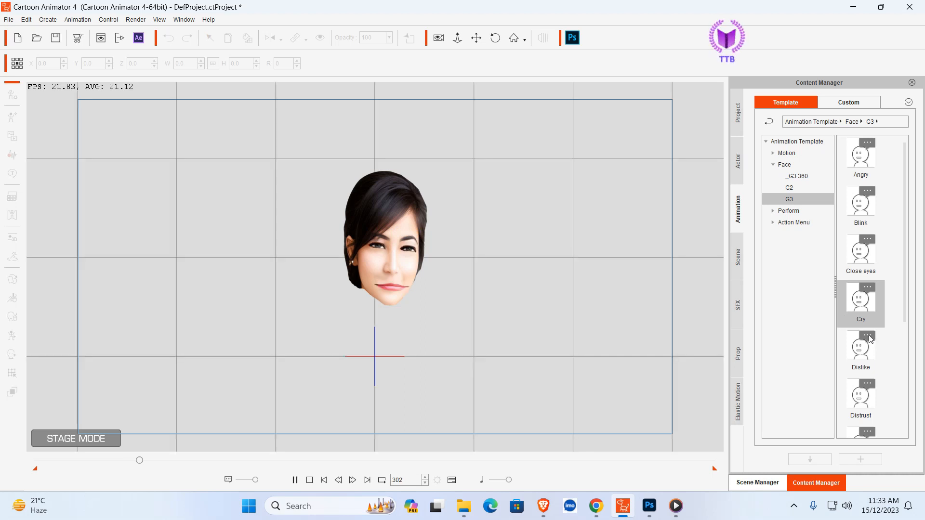
scroll(891, 352, down, 3)
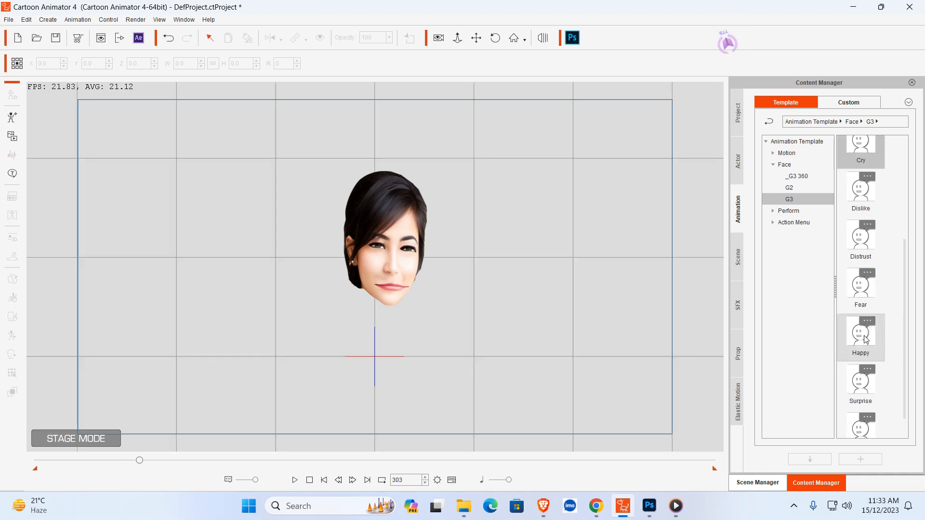
drag(865, 339, 389, 249)
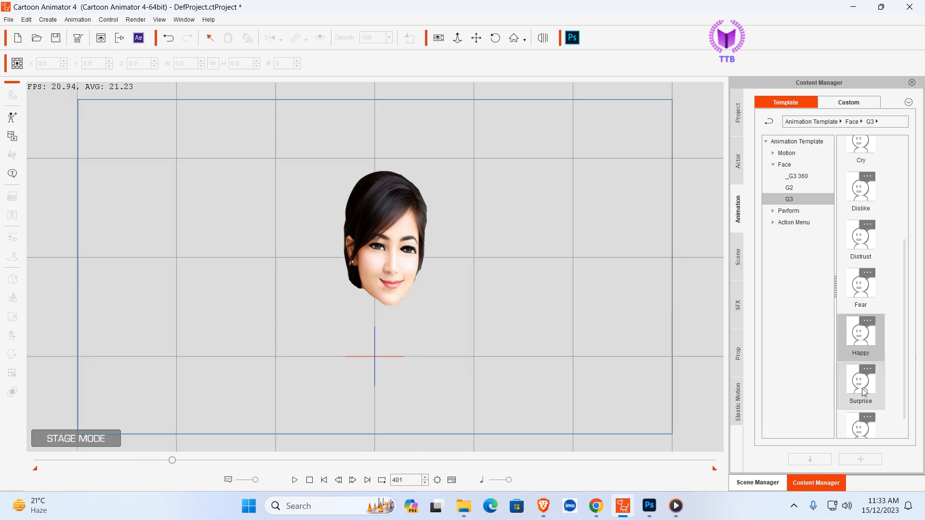
drag(862, 388, 415, 288)
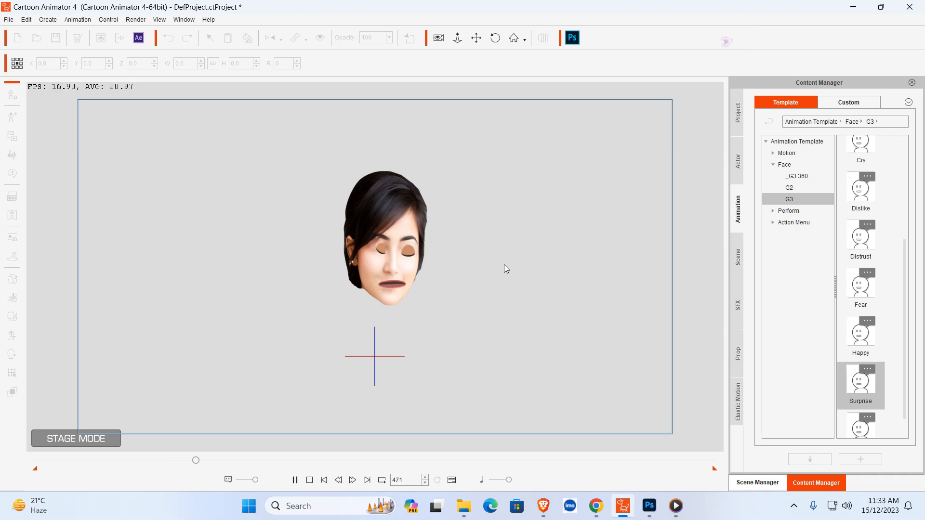
key(space)
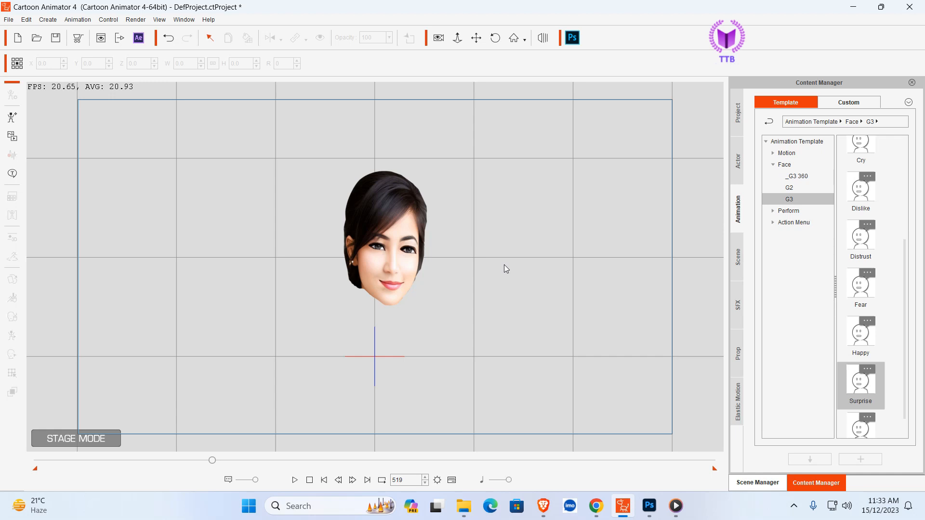
Step: Save the finished head to the custom actor Head library under the name Custom
click(404, 236)
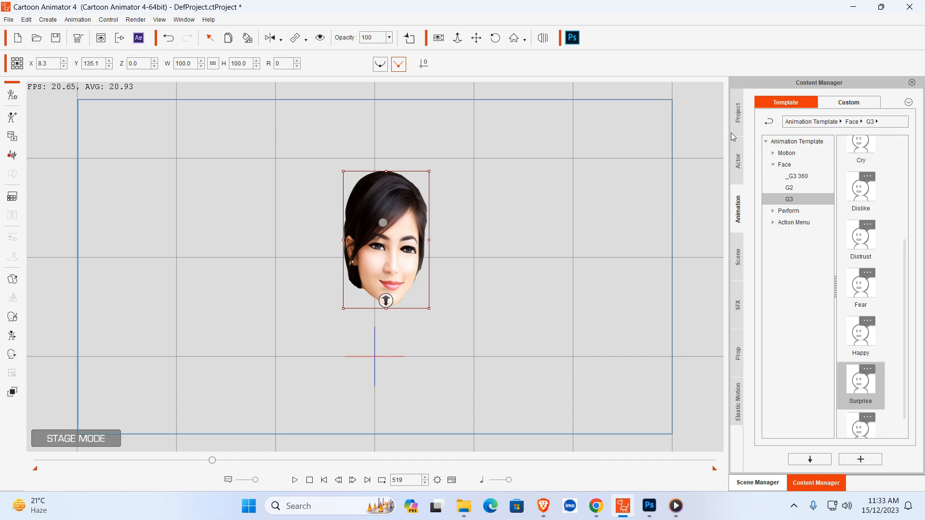
click(739, 161)
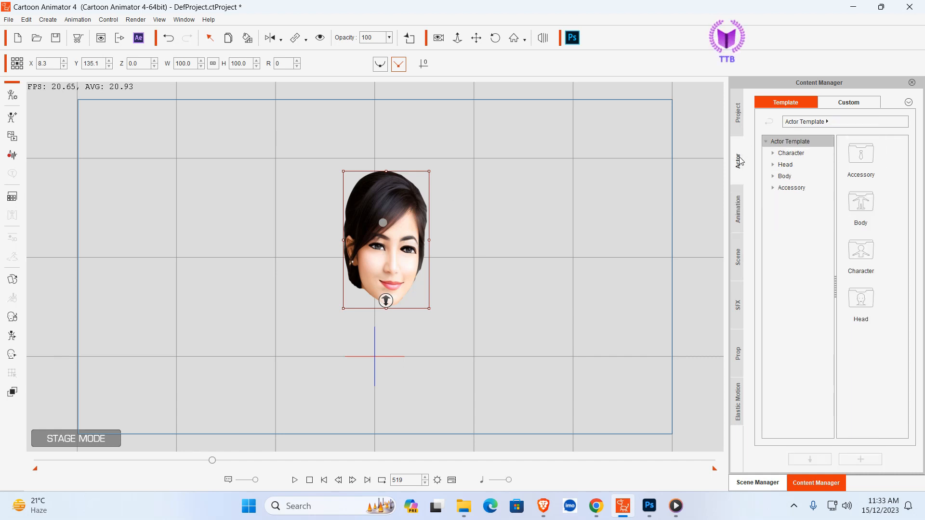
click(847, 103)
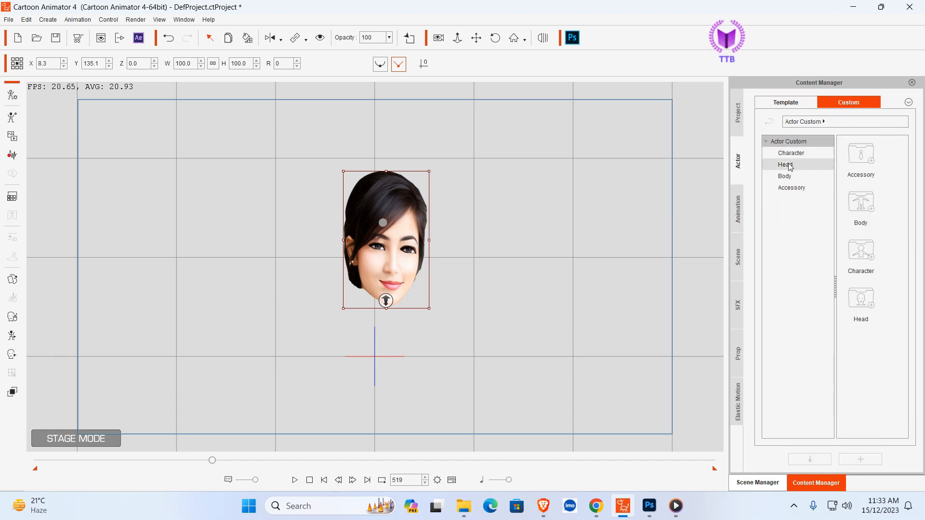
click(786, 165)
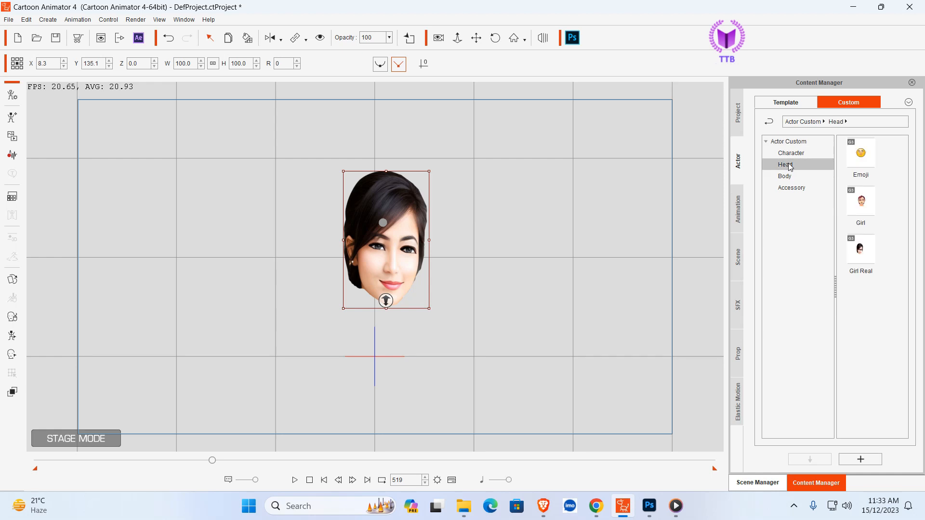
click(861, 459)
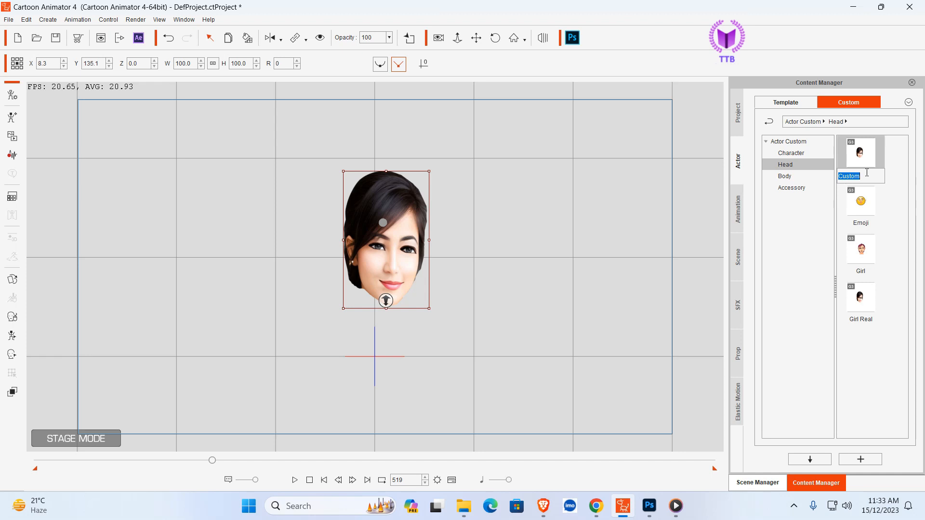
key(Return)
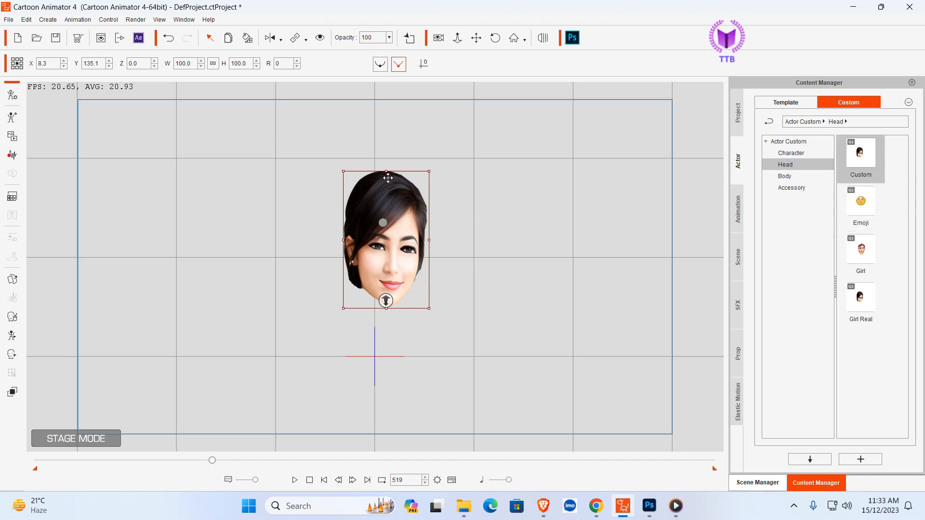
Step: Delete the head from the stage and try placing the saved Custom head there instead
key(Delete)
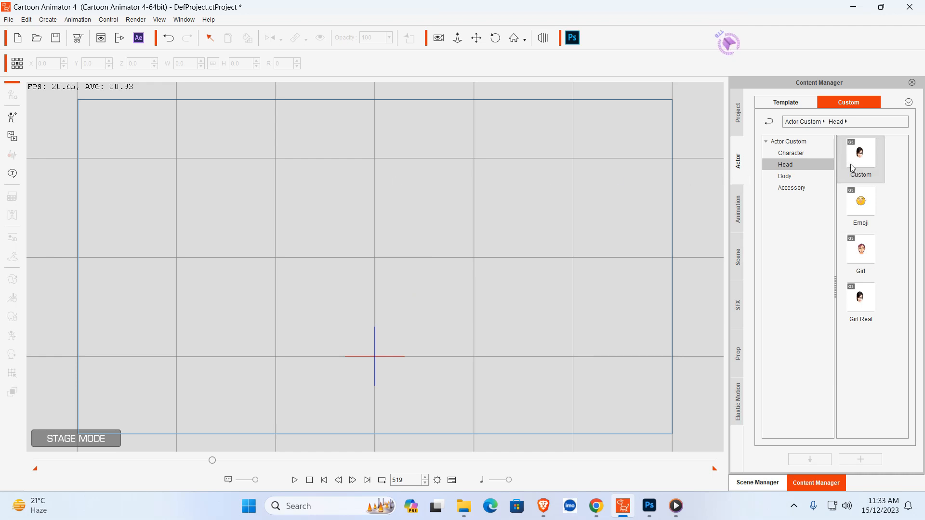
drag(857, 164, 359, 199)
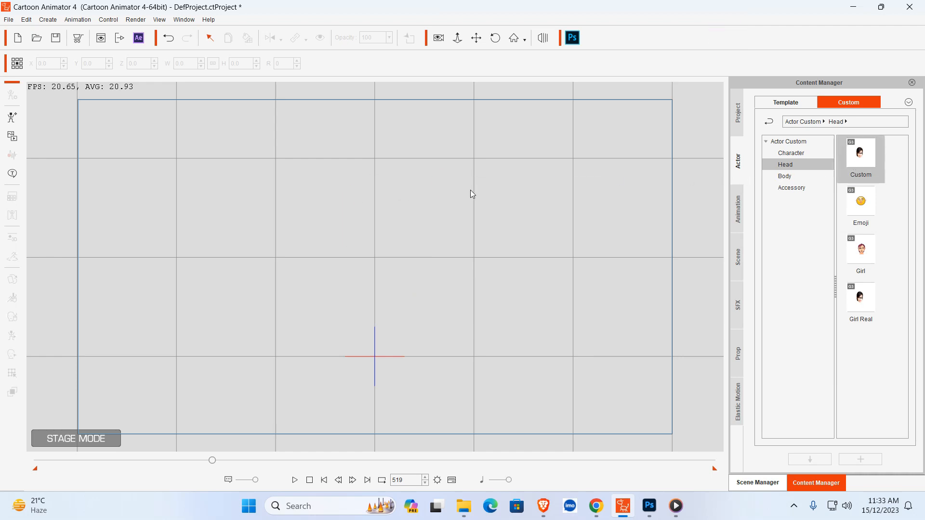
drag(855, 163, 378, 255)
Step: Place the Martha_F character from the _G3 360 character templates on the stage at about X -6.0, Y 27.2
click(793, 104)
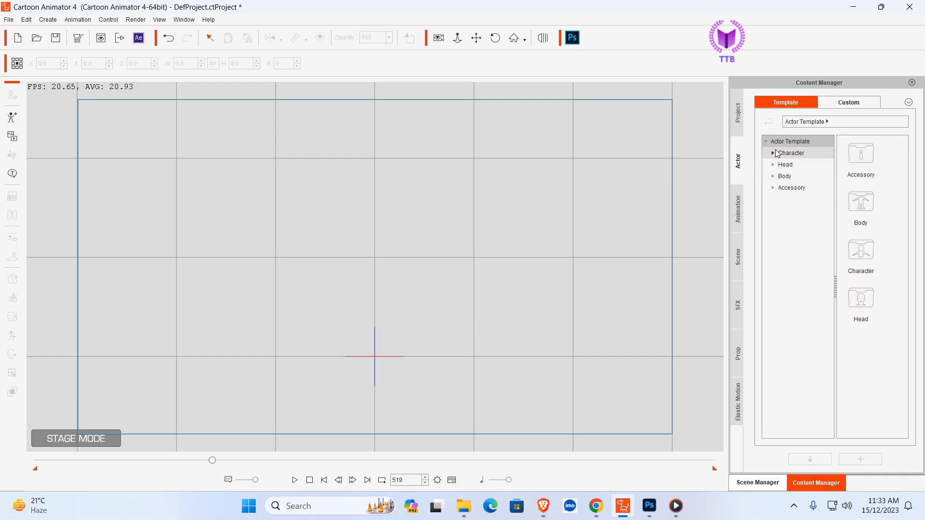
click(773, 153)
click(781, 165)
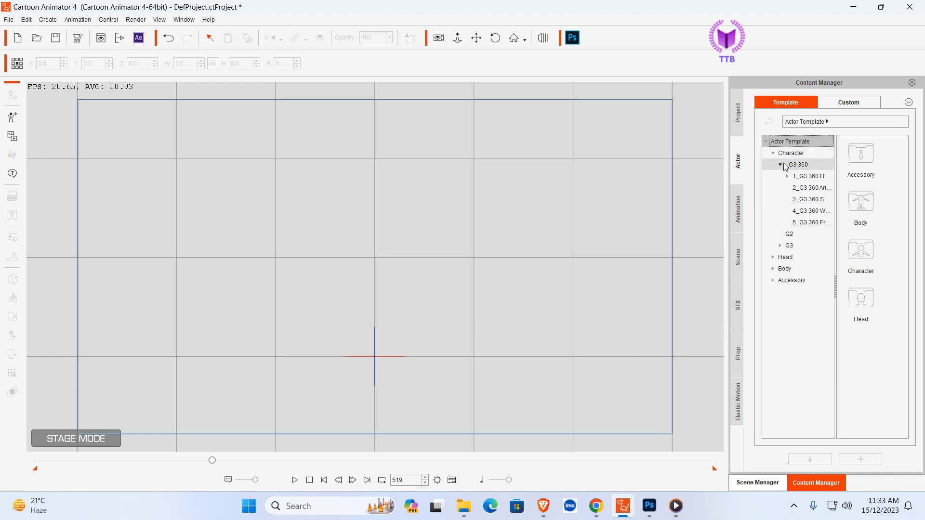
click(819, 177)
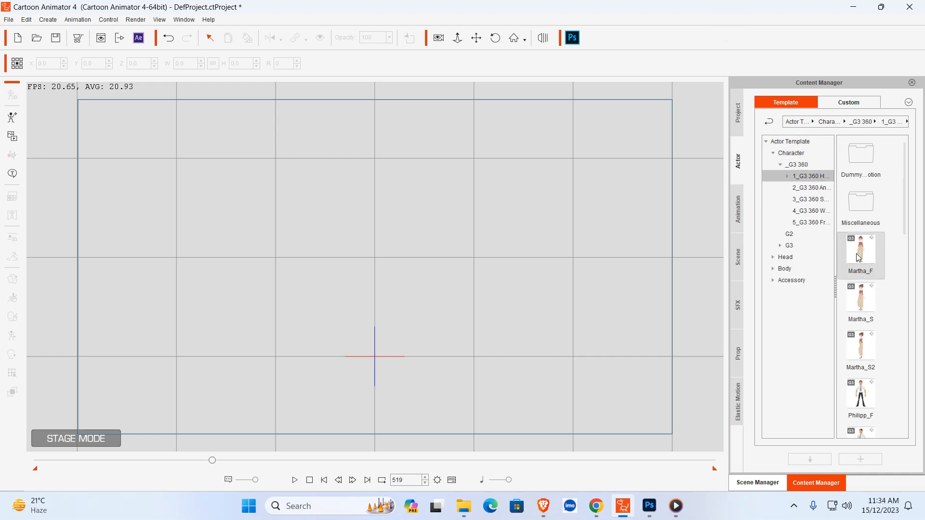
drag(856, 254, 376, 219)
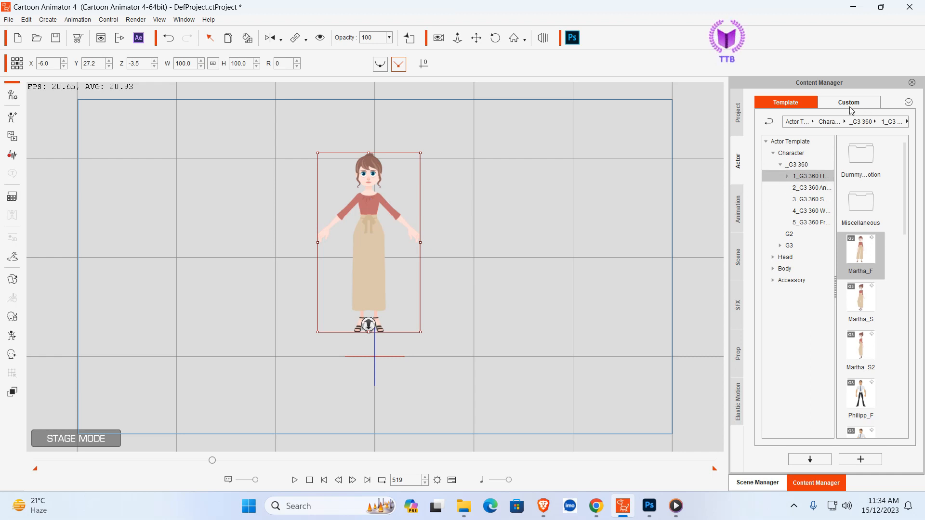
Step: Replace Martha_F's head with the saved Custom head from the custom actor library and move the character to about X 24.1, Y -55.9
click(772, 154)
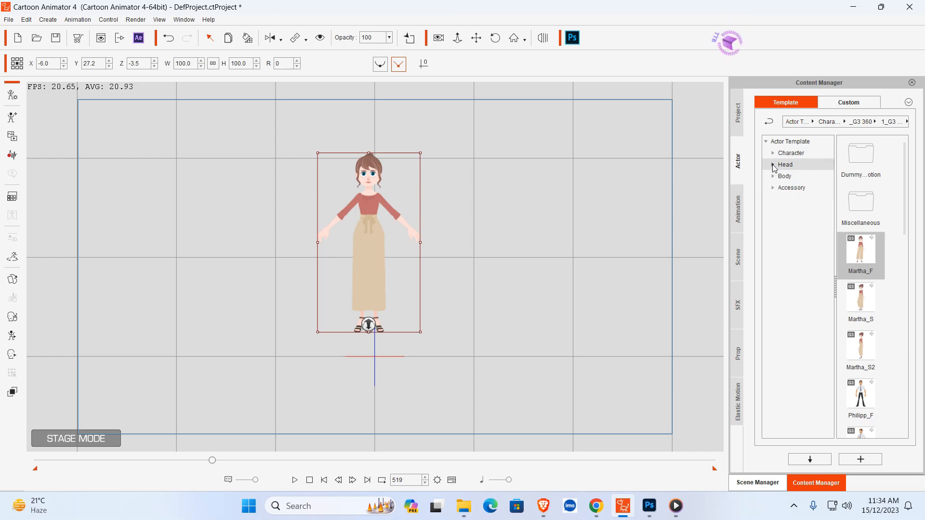
click(773, 165)
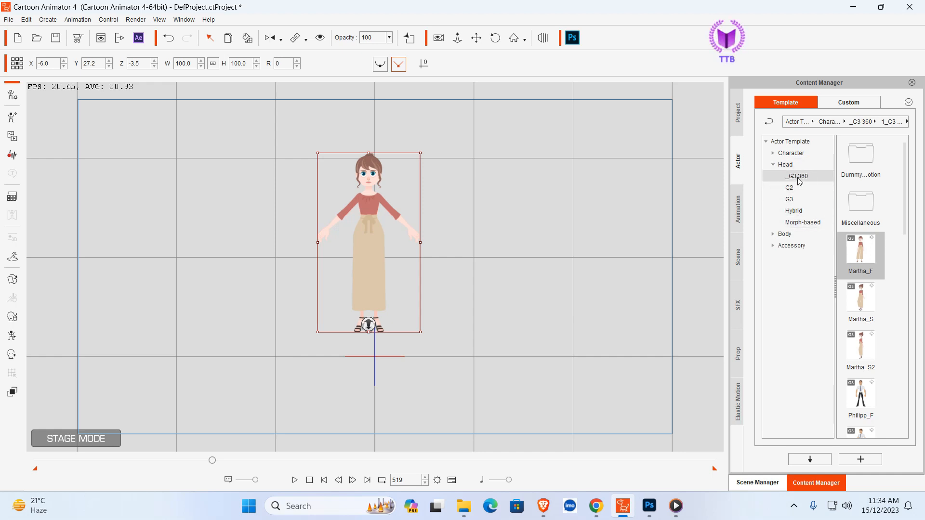
click(861, 106)
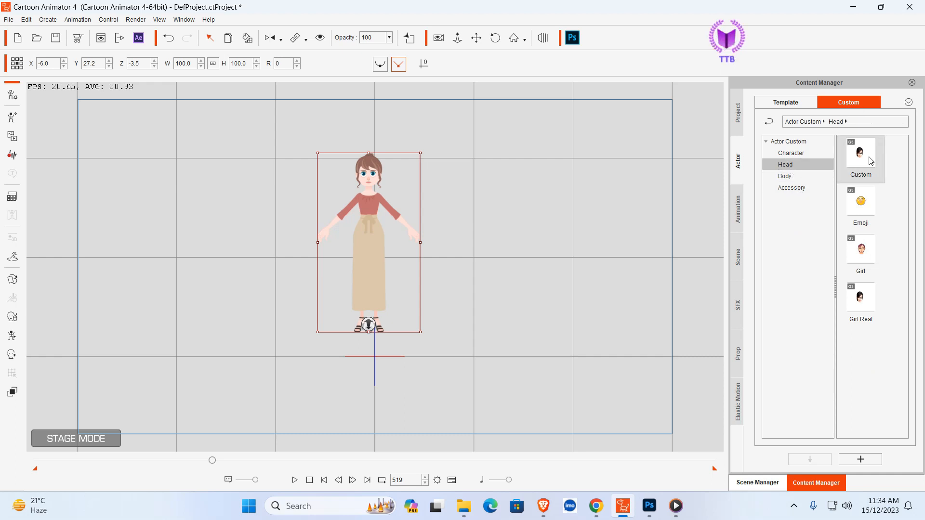
drag(867, 159, 360, 160)
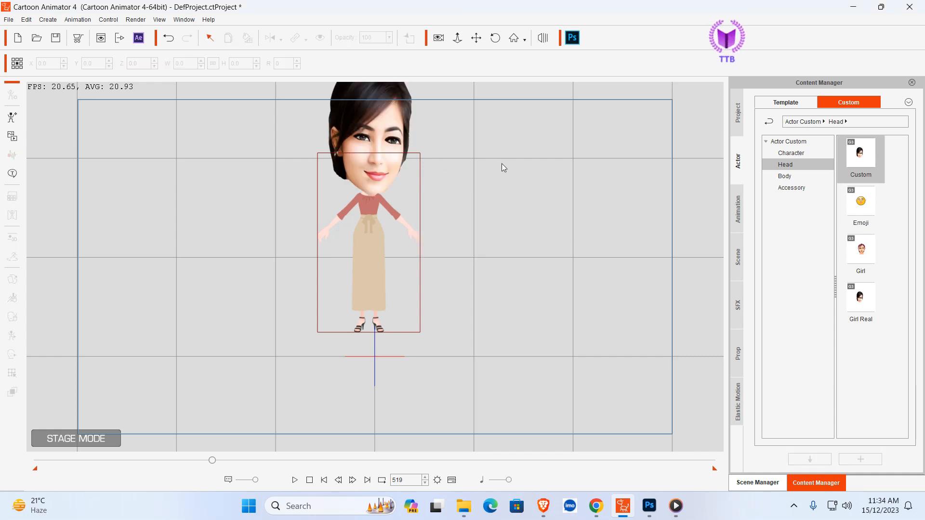
drag(387, 143, 417, 220)
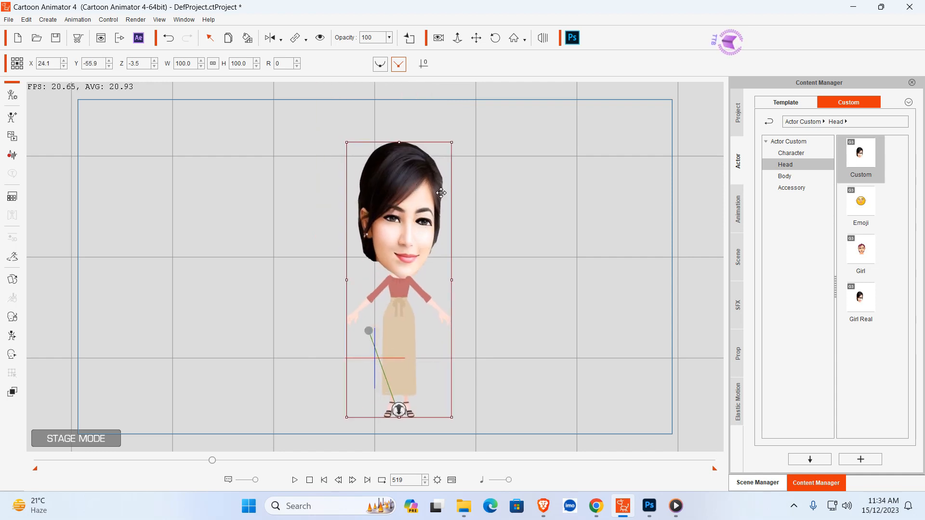
Step: Remove the character's object animation and open the character in composer mode
right_click(414, 198)
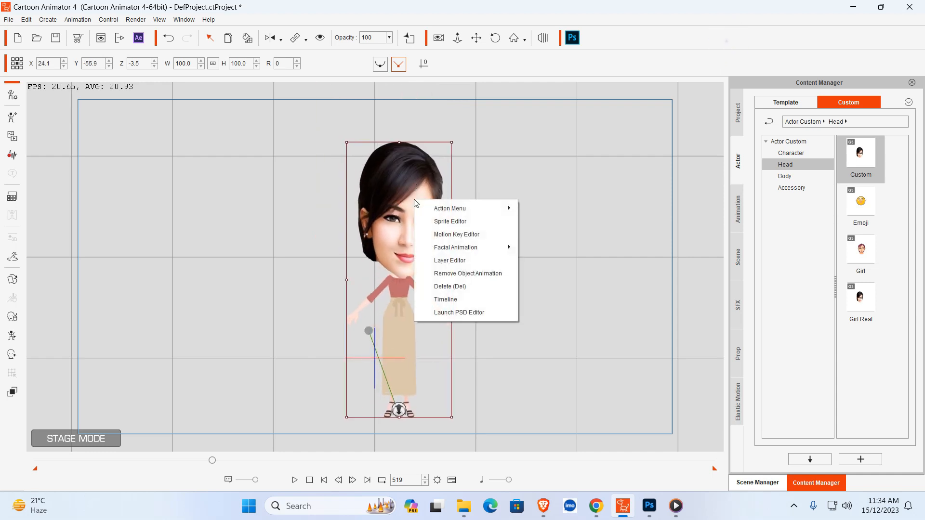
click(453, 276)
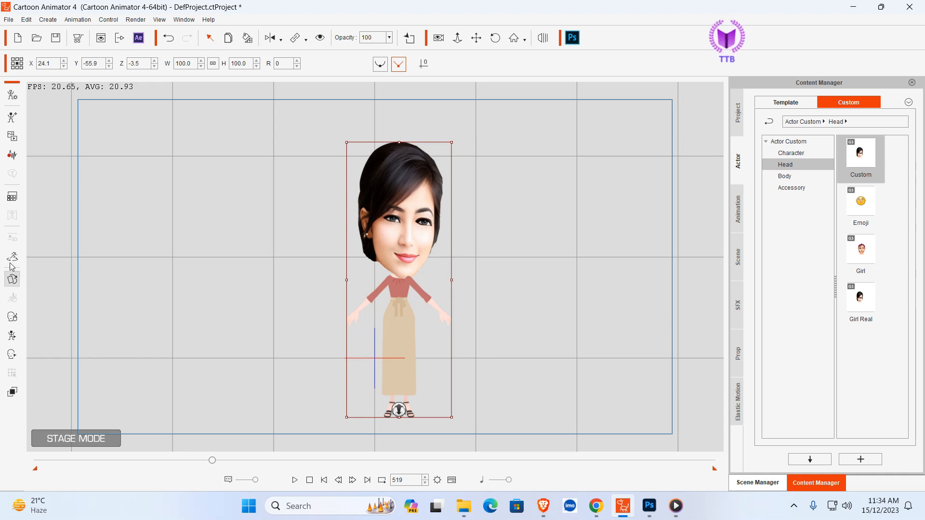
click(11, 96)
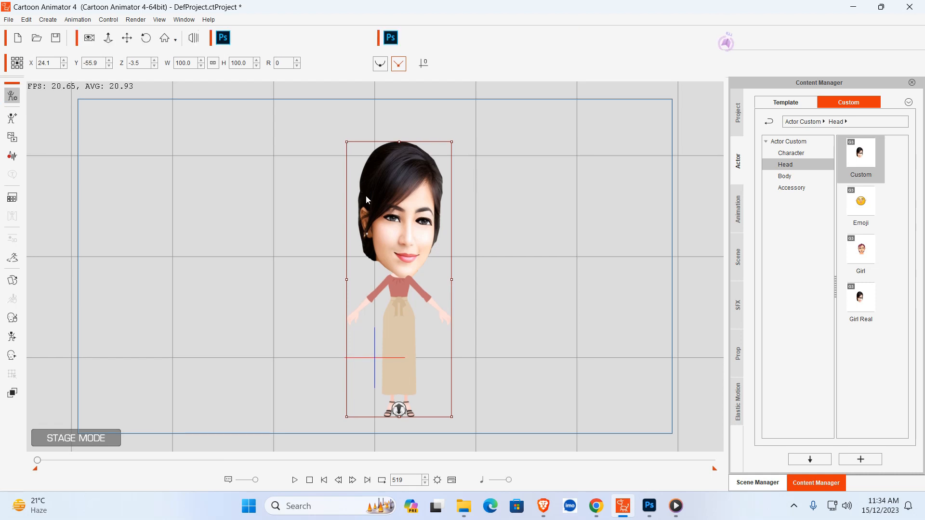
Step: Scale the oversized head down to about W 28.7, H 27.3 and seat it on the neck at about X -1.3, Y 146.5
click(374, 188)
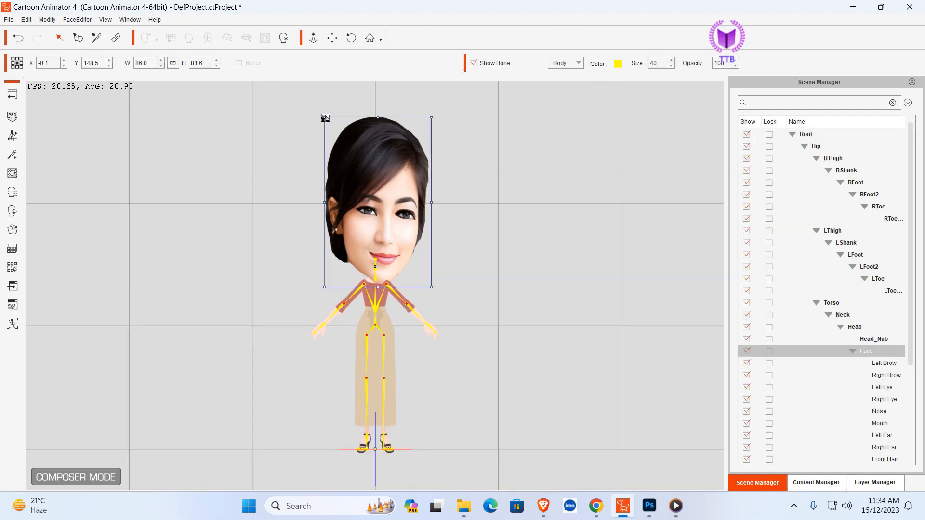
drag(325, 118, 378, 237)
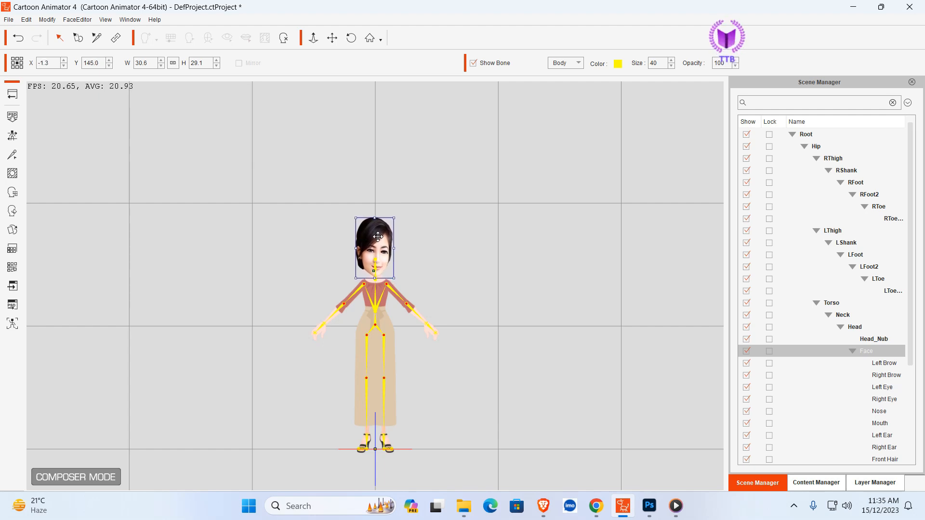
click(419, 238)
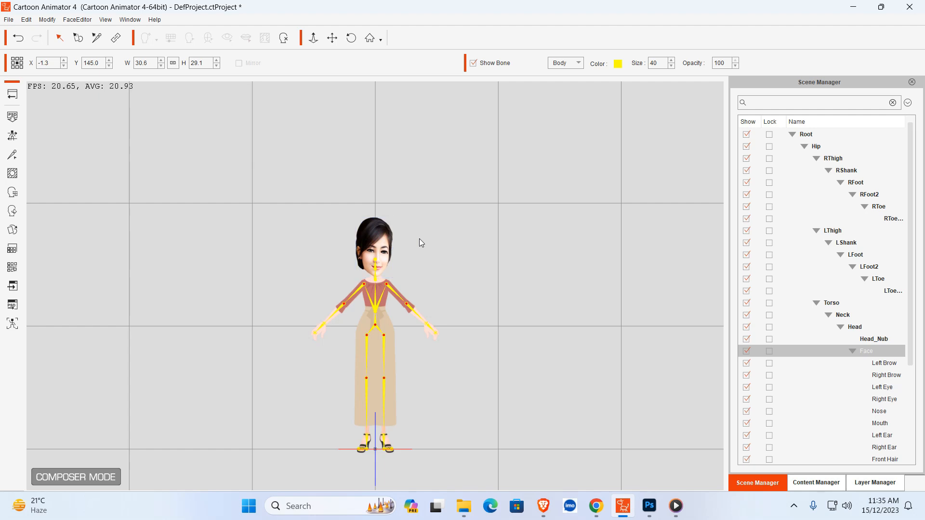
click(384, 238)
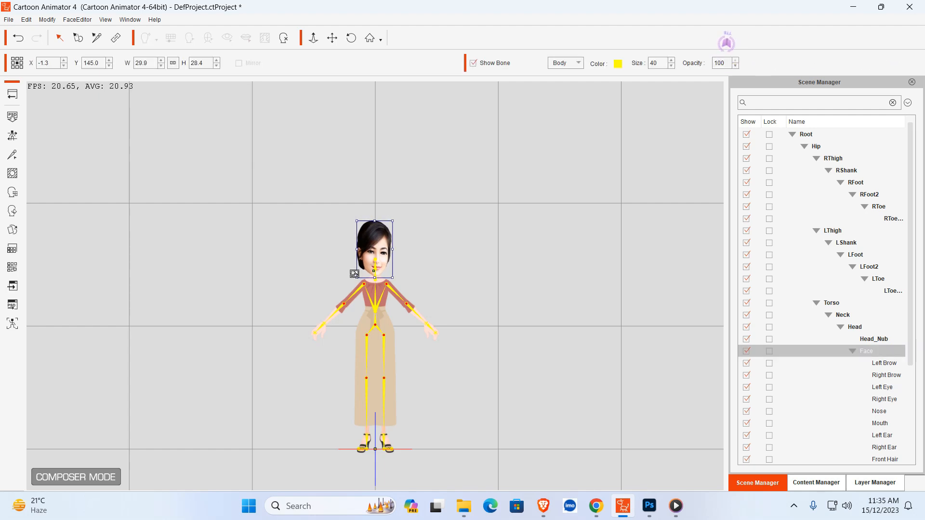
drag(354, 274, 355, 273)
drag(372, 243, 372, 240)
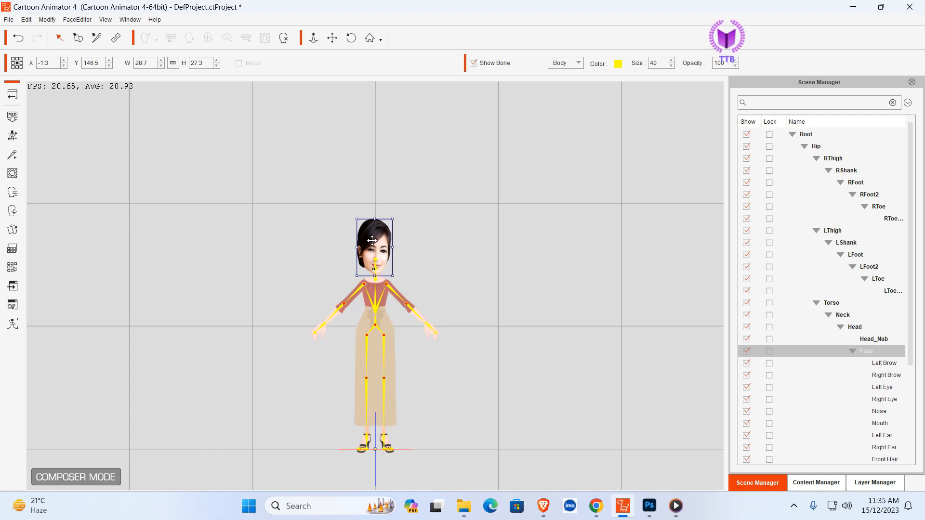
click(469, 239)
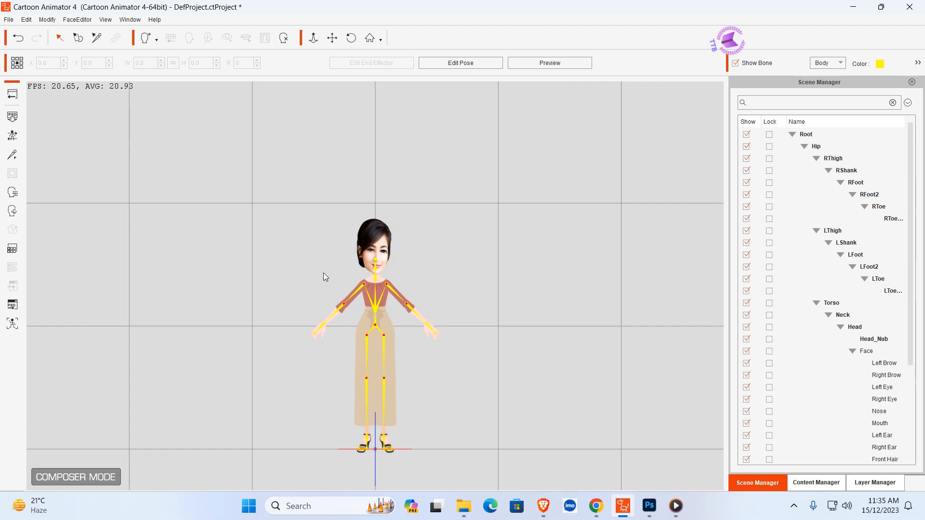
click(376, 239)
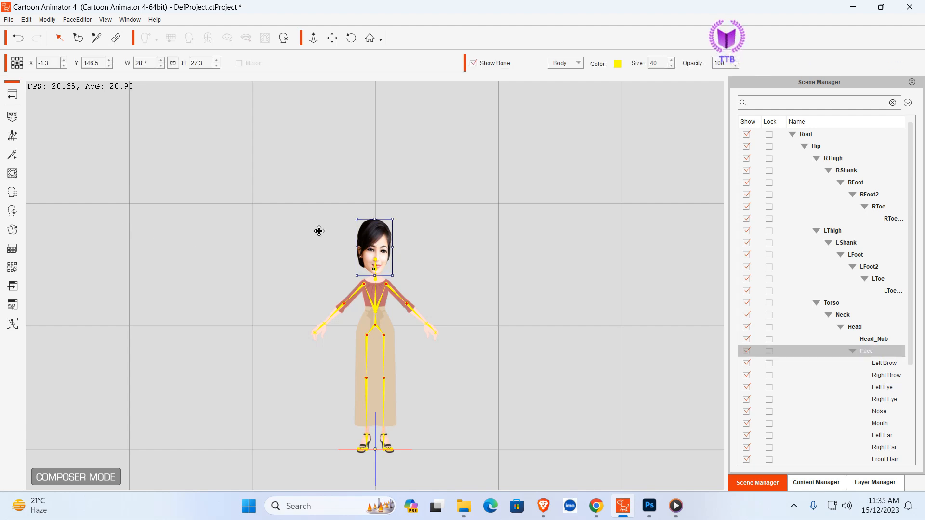
Step: Preview how the new head moves with the neck bone in the Bone Editor, and close the editor
click(13, 161)
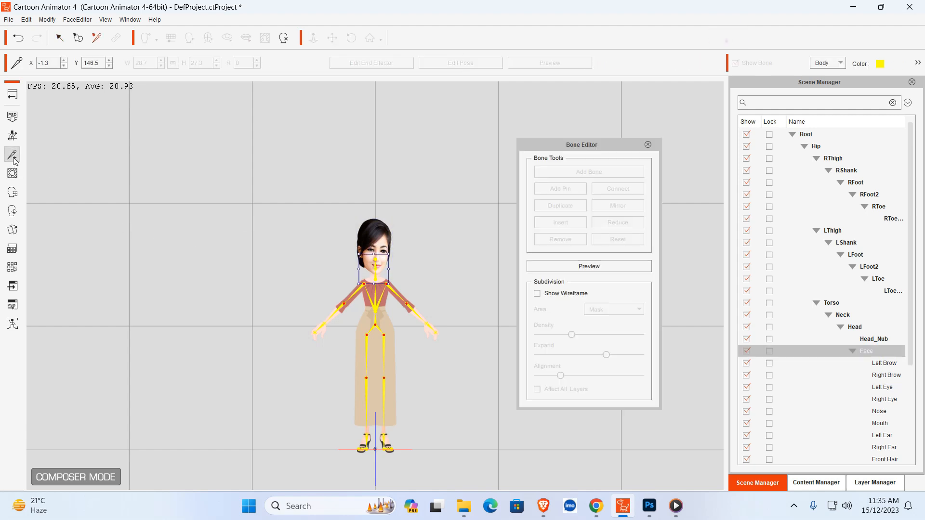
click(595, 270)
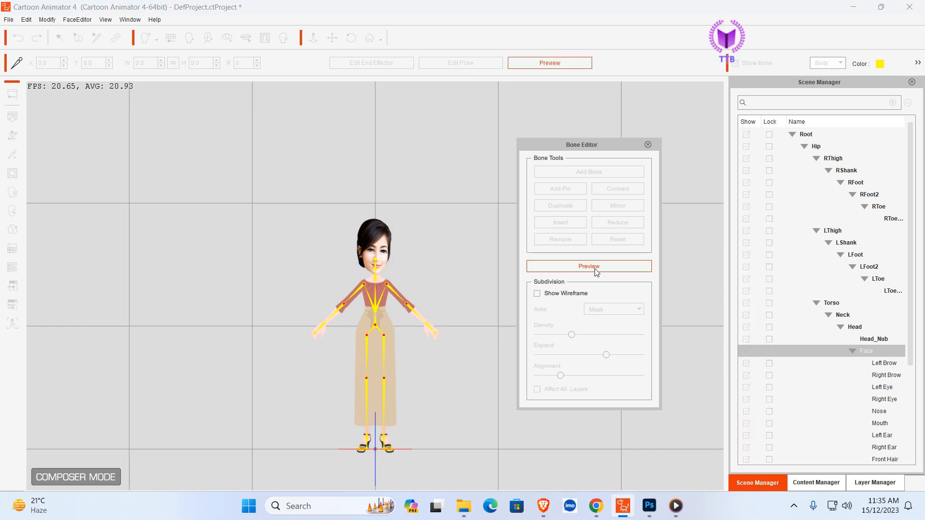
click(376, 275)
drag(398, 261, 432, 238)
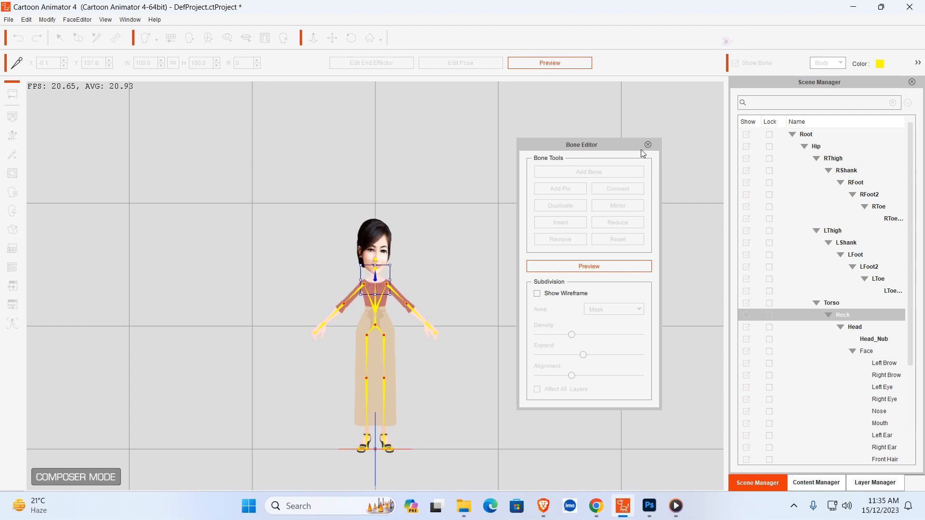
click(648, 144)
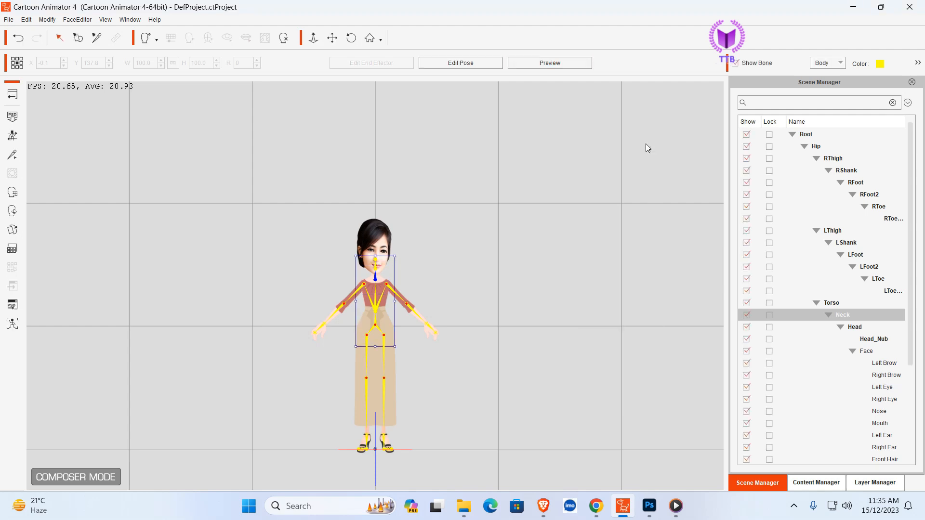
Step: Return to stage mode and move the character up to about X 1.6, Y 19.5
click(547, 202)
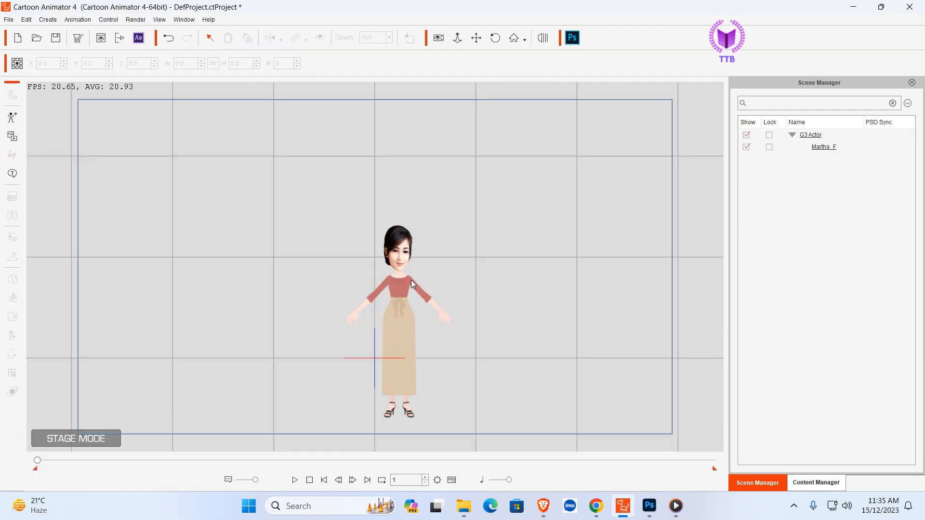
click(400, 279)
drag(401, 284, 376, 210)
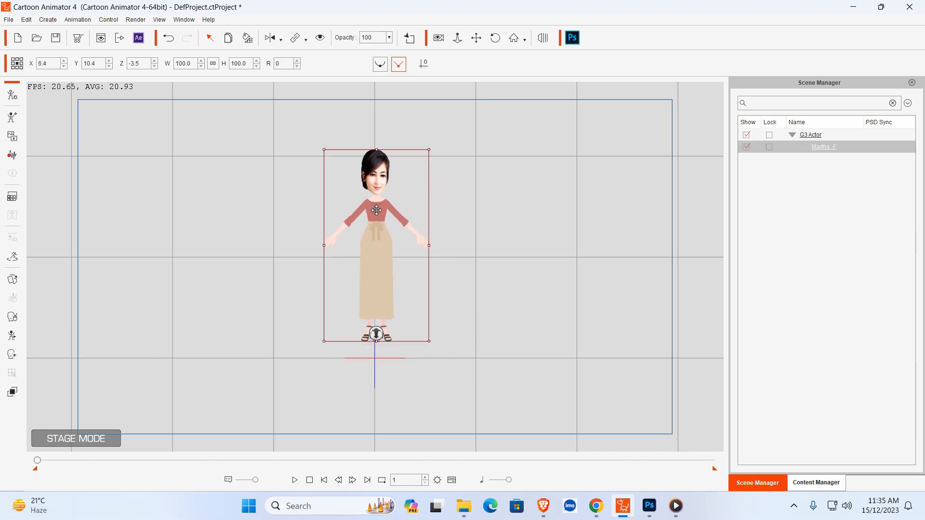
click(538, 211)
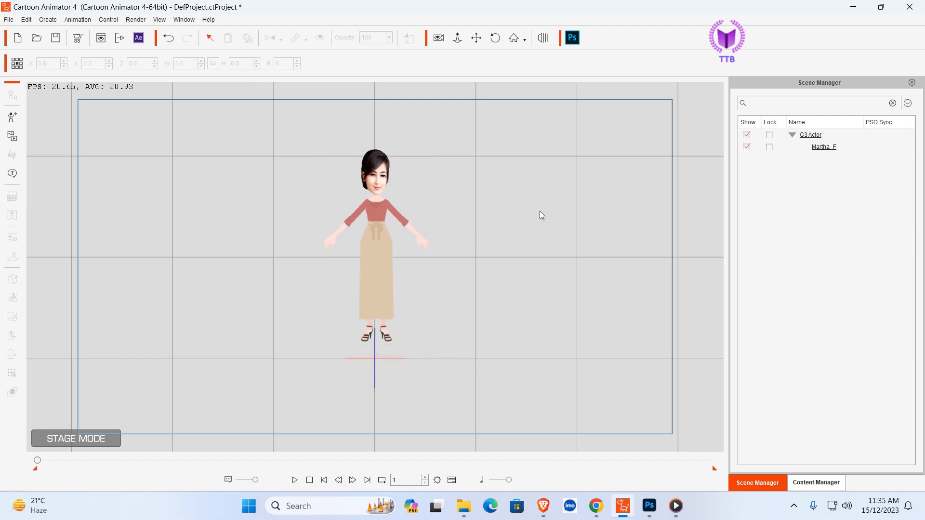
Step: Apply the Dance(3E) action to the character and play back part of the animation
click(378, 193)
right_click(378, 195)
mouse_move(420, 202)
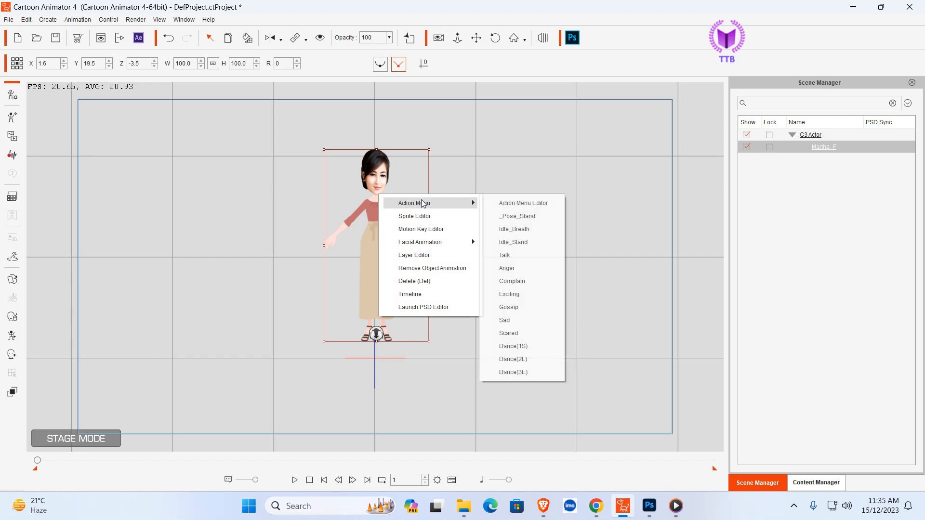
click(519, 372)
key(space)
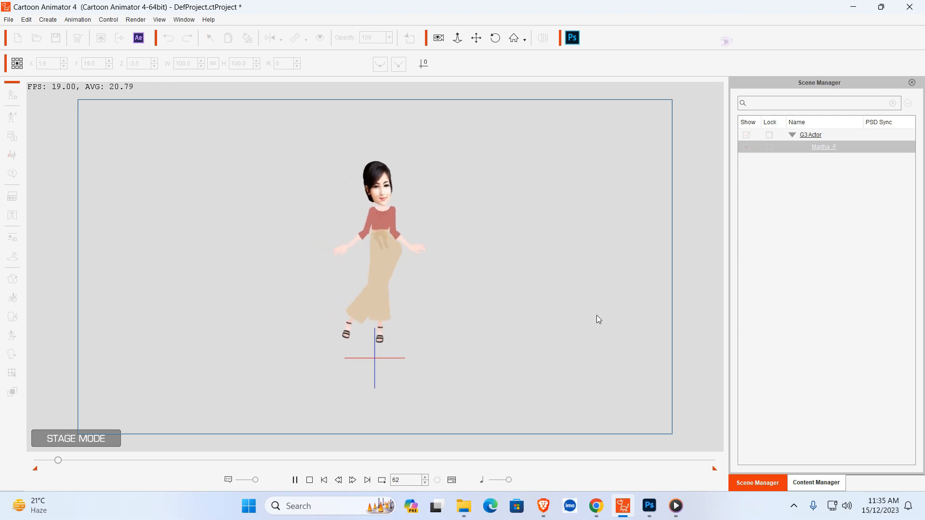
key(space)
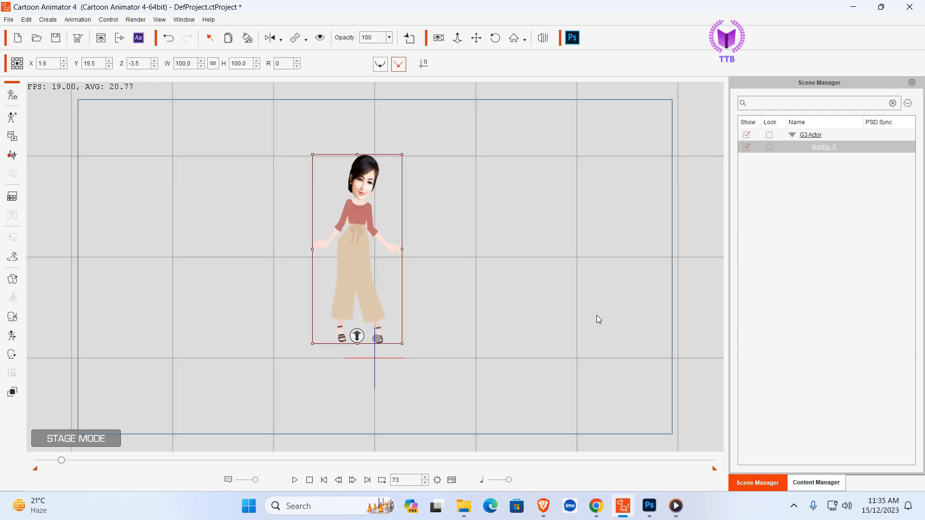